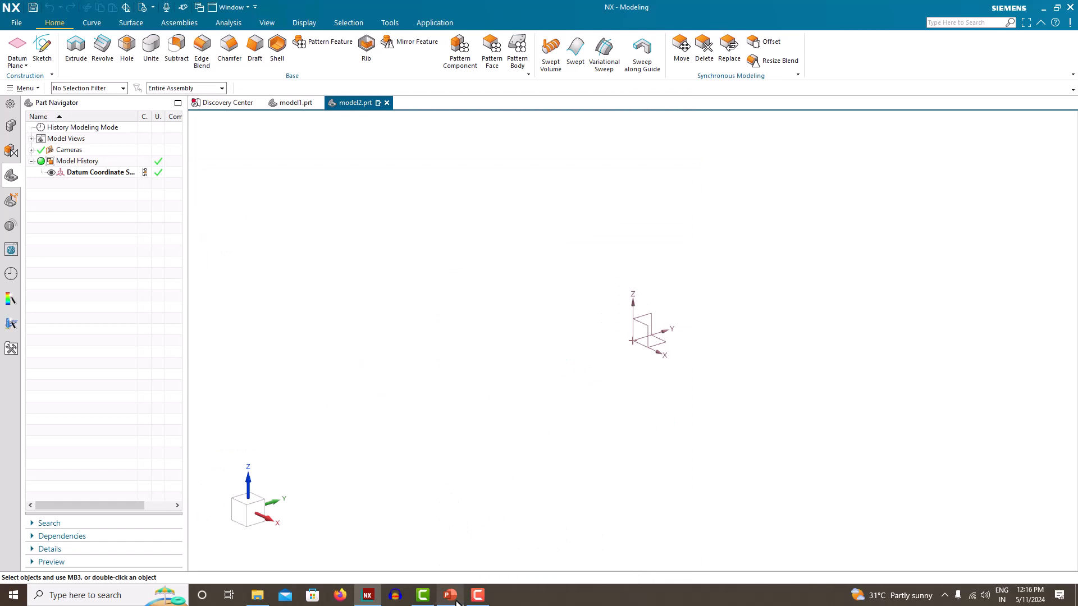
Open Untitled10.png from the tutorial_82 folder and tile it on the left, with NX on the right
{"action": "left_click", "coordinate": [257, 597]}
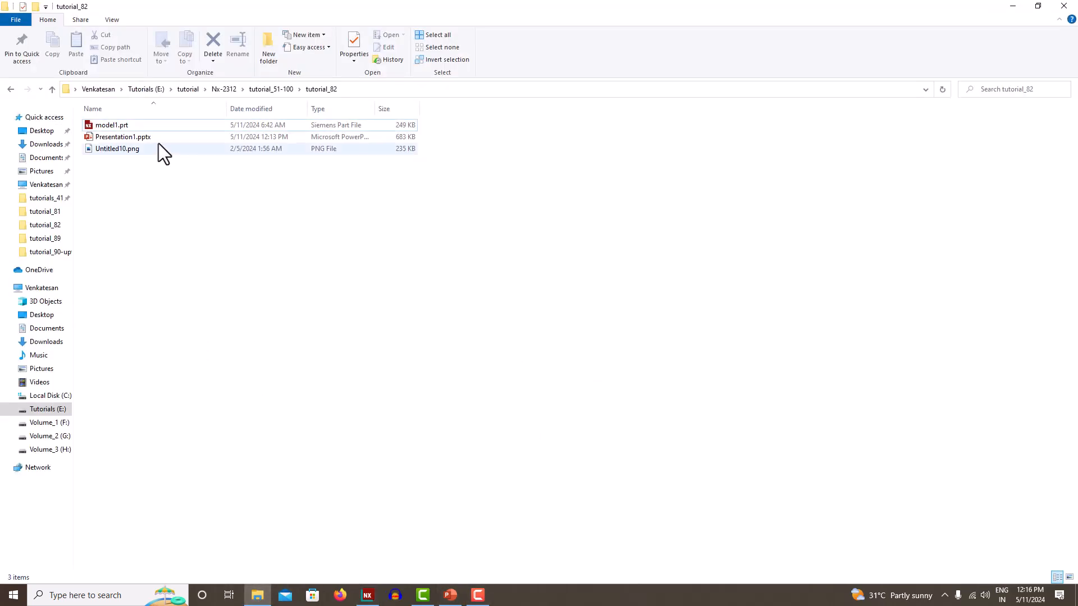
{"action": "double_click", "coordinate": [158, 146]}
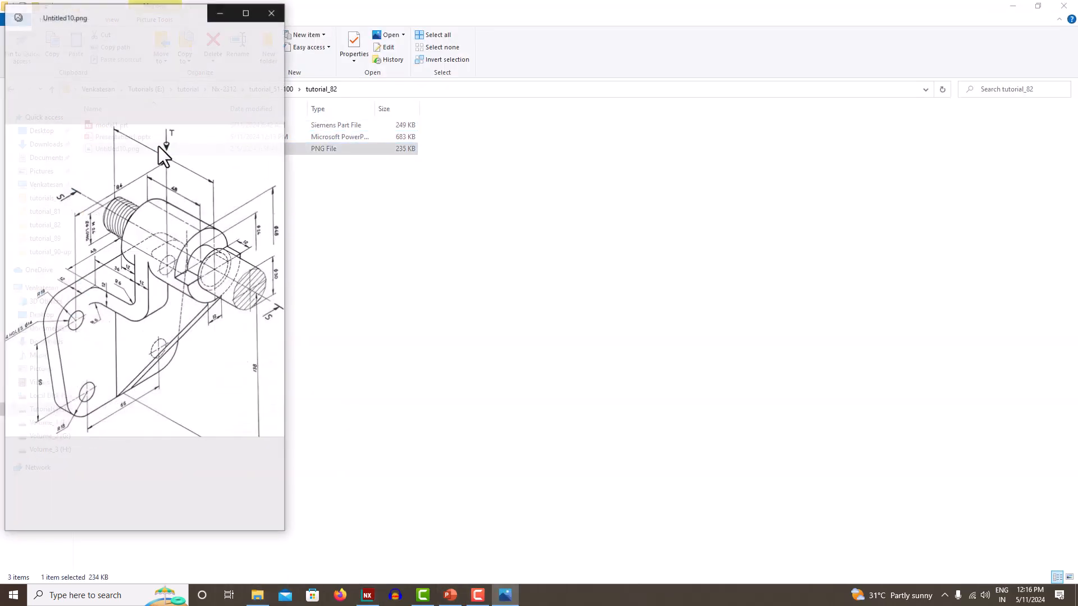
{"action": "left_click", "coordinate": [371, 594]}
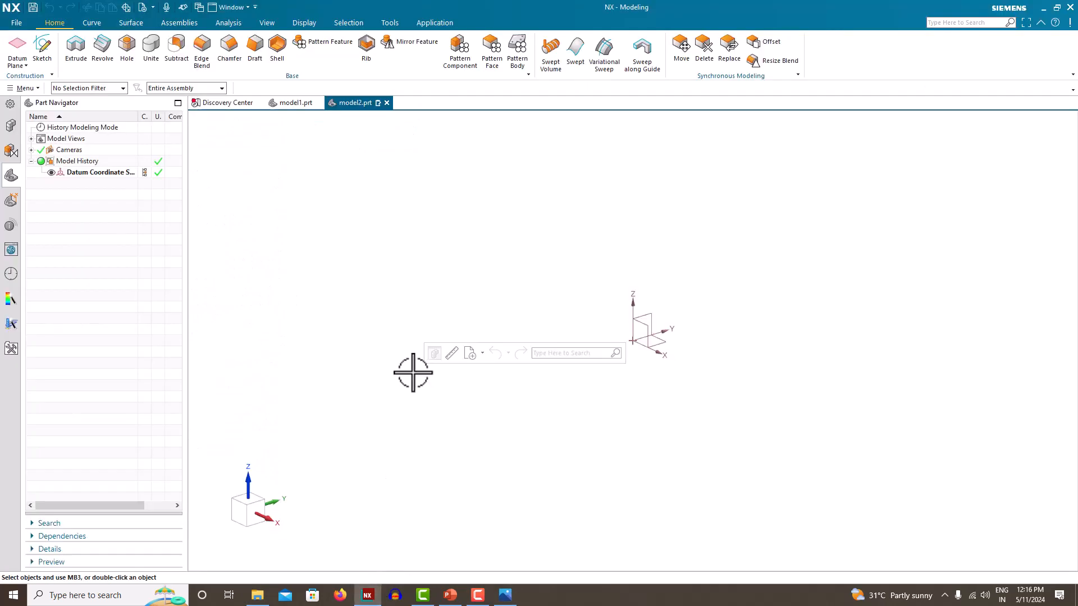
{"action": "key", "text": "super+Right"}
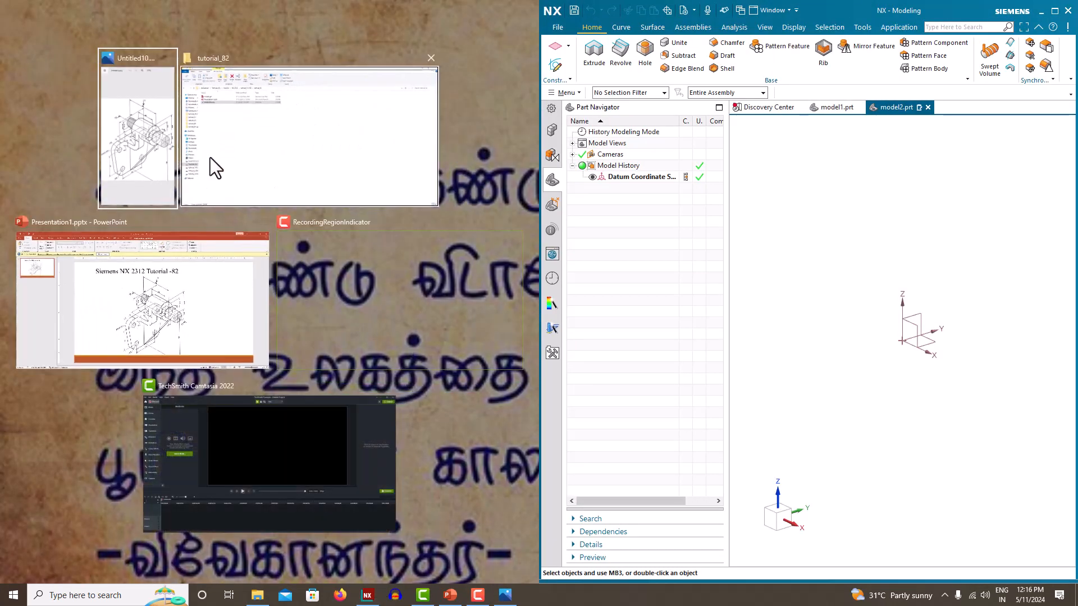
{"action": "left_click", "coordinate": [155, 143]}
{"action": "left_click_drag", "start_coordinate": [539, 313], "coordinate": [281, 316]}
{"action": "left_click_drag", "start_coordinate": [541, 312], "coordinate": [283, 298]}
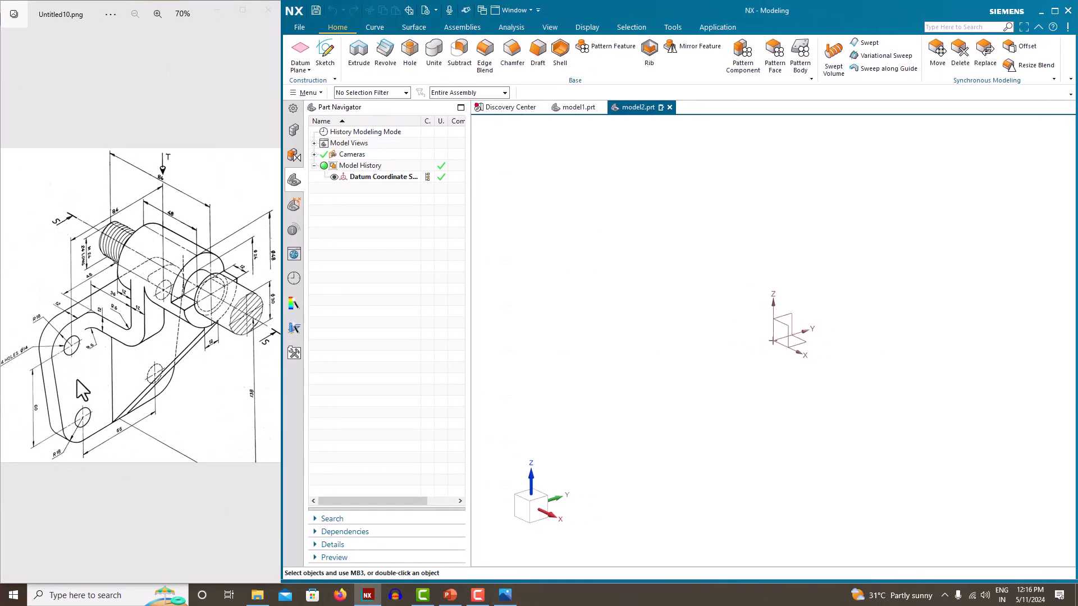
Start a sketch on the Right plane and draw a rectangle from the horizontal axis
{"action": "left_click", "coordinate": [332, 51]}
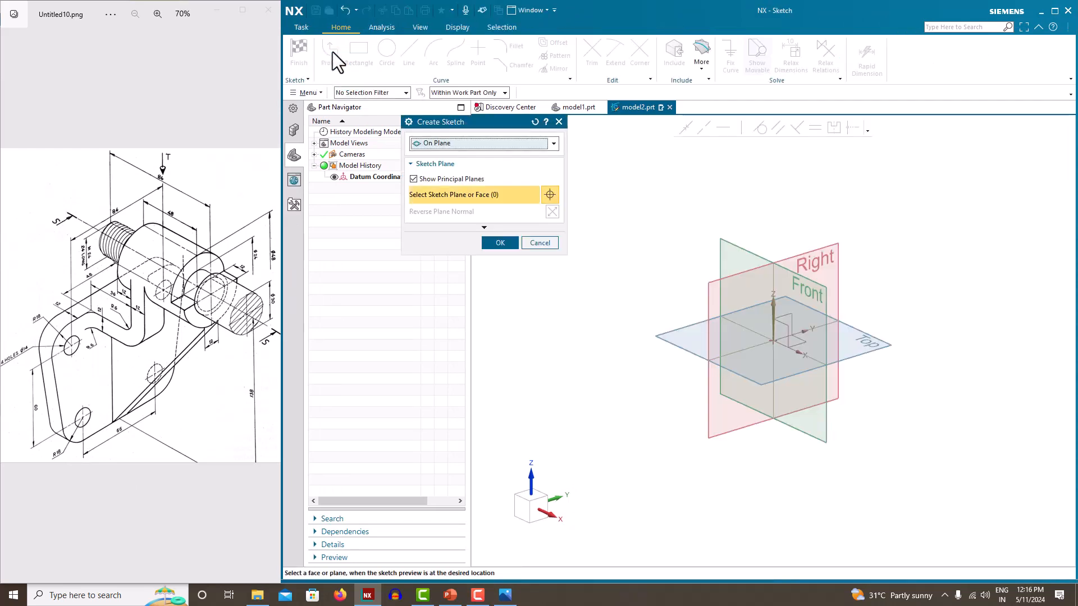
{"action": "left_click", "coordinate": [821, 247]}
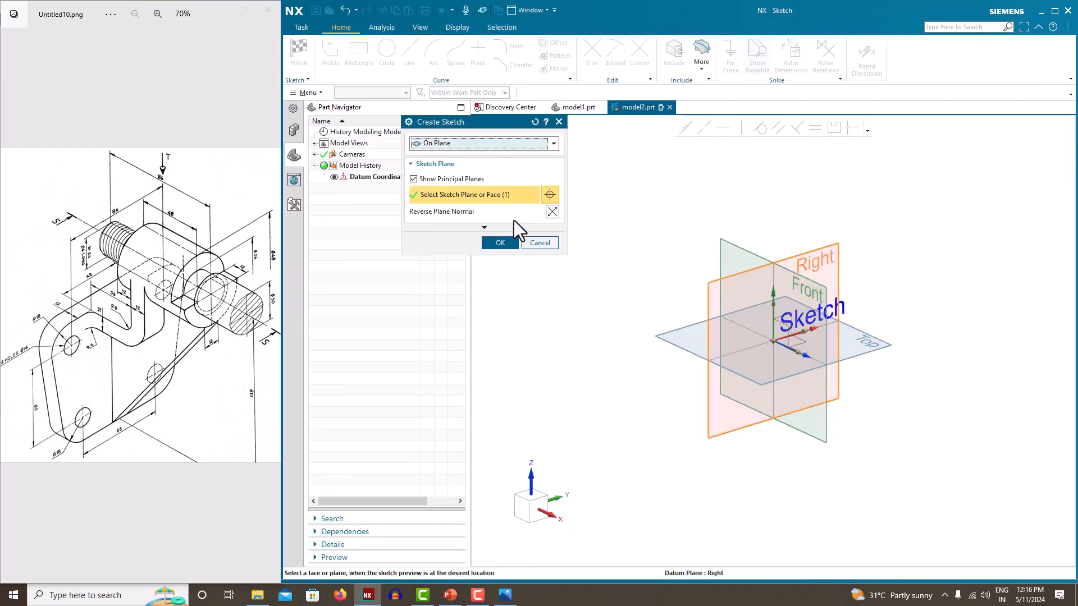
{"action": "left_click", "coordinate": [500, 243]}
{"action": "left_click", "coordinate": [360, 54]}
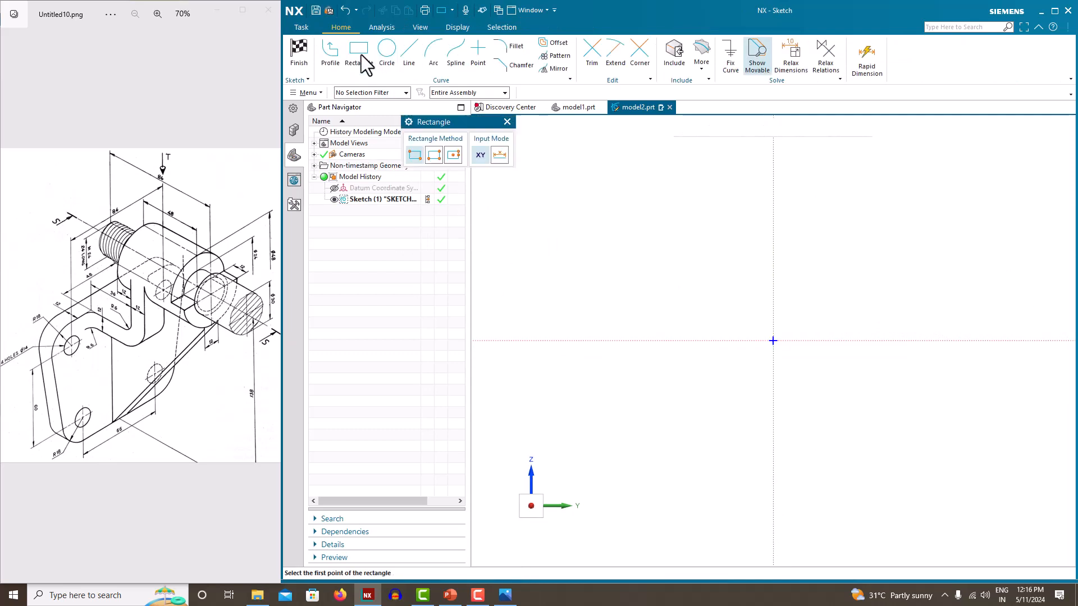
{"action": "left_click", "coordinate": [638, 340]}
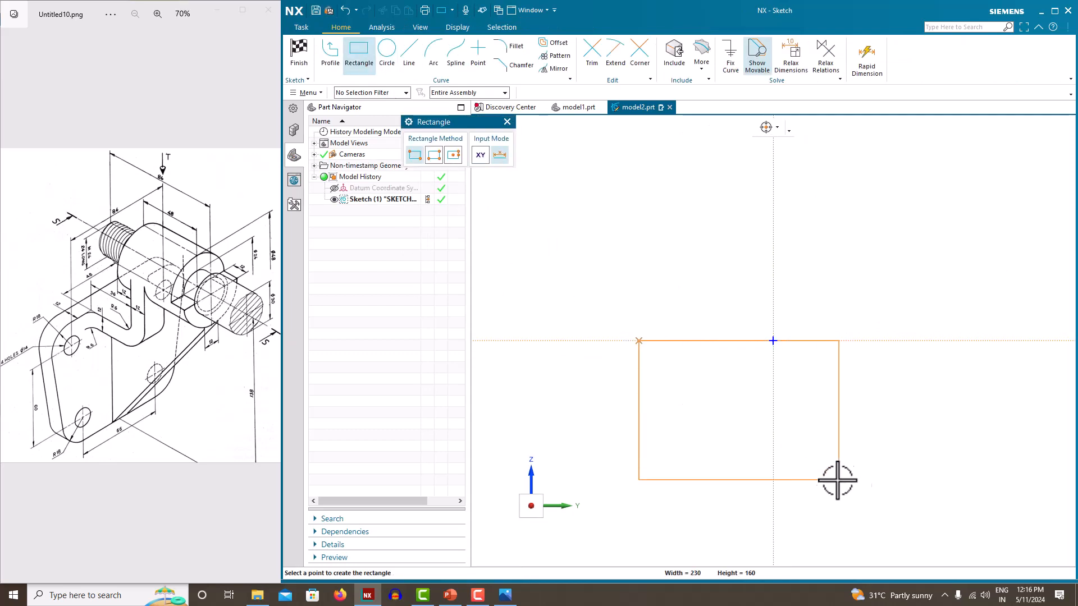
{"action": "left_click", "coordinate": [904, 501]}
{"action": "key", "text": "Escape"}
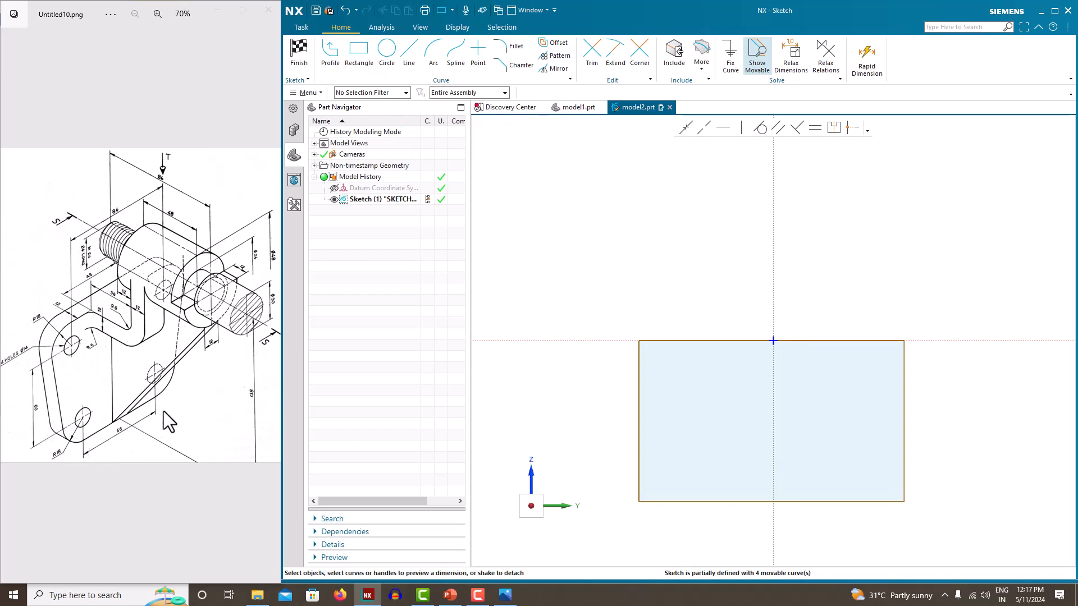
Dimension the rectangle 66+18+18 wide and 96 tall
{"action": "left_click", "coordinate": [716, 501]}
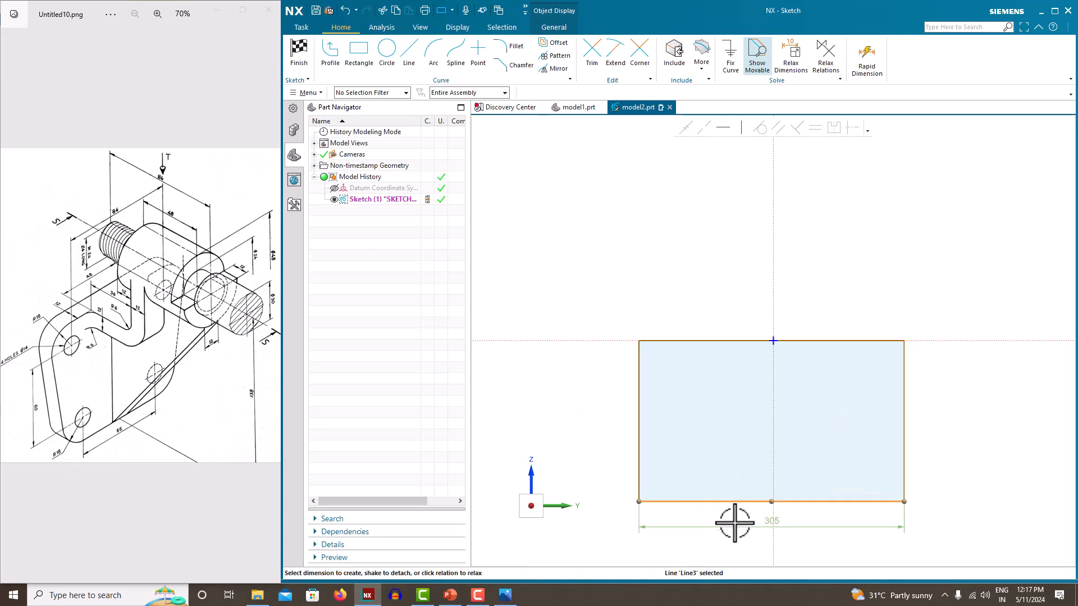
{"action": "left_click", "coordinate": [765, 525]}
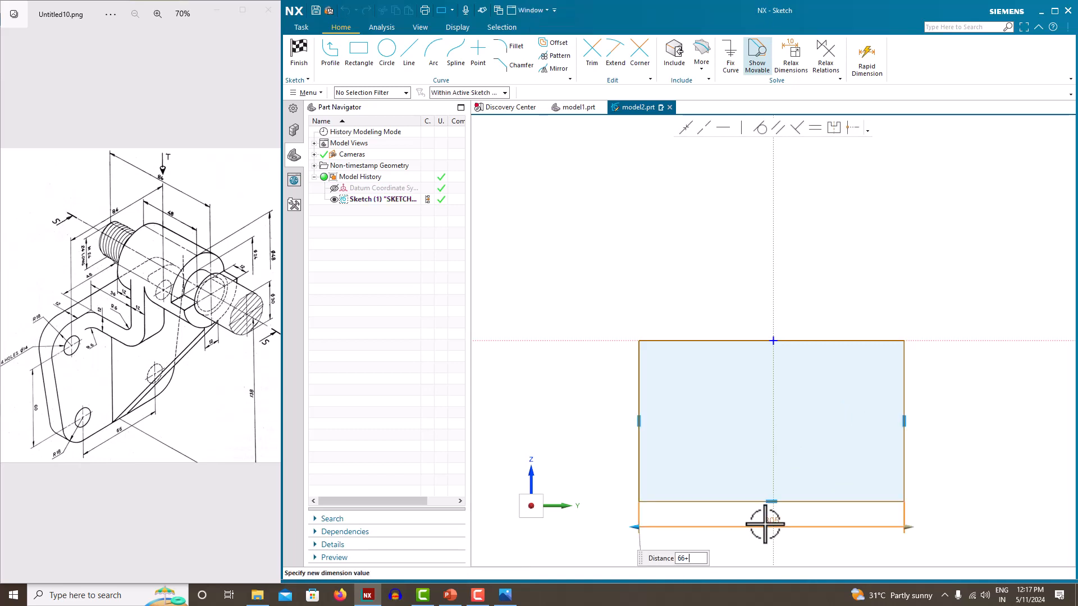
{"action": "type", "text": "66+18+18"}
{"action": "key", "text": "Return"}
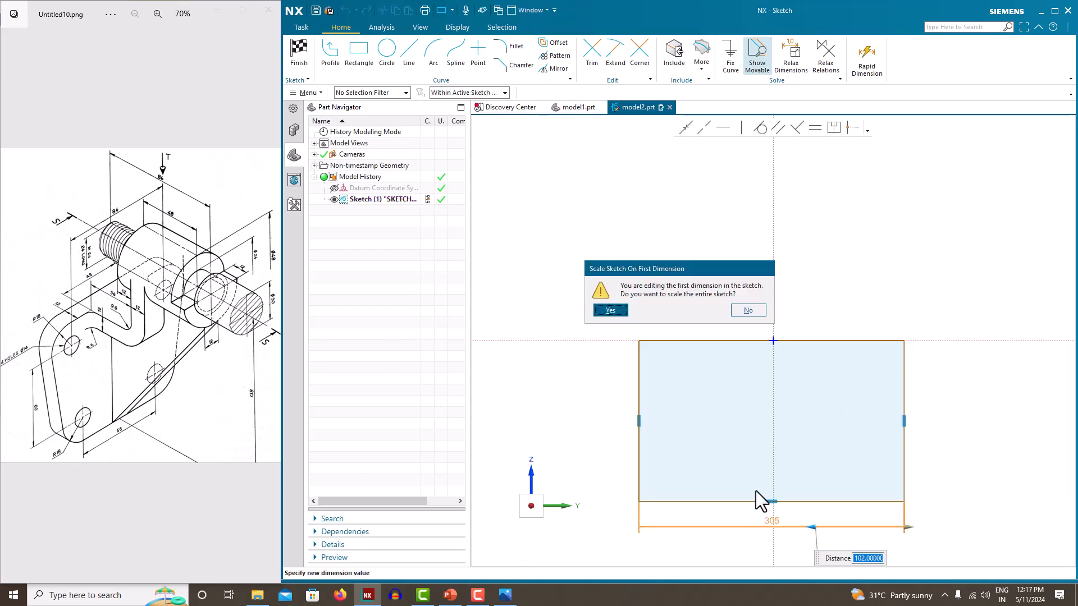
{"action": "left_click", "coordinate": [618, 313]}
{"action": "scroll", "coordinate": [831, 364], "scroll_direction": "up", "scroll_amount": 2}
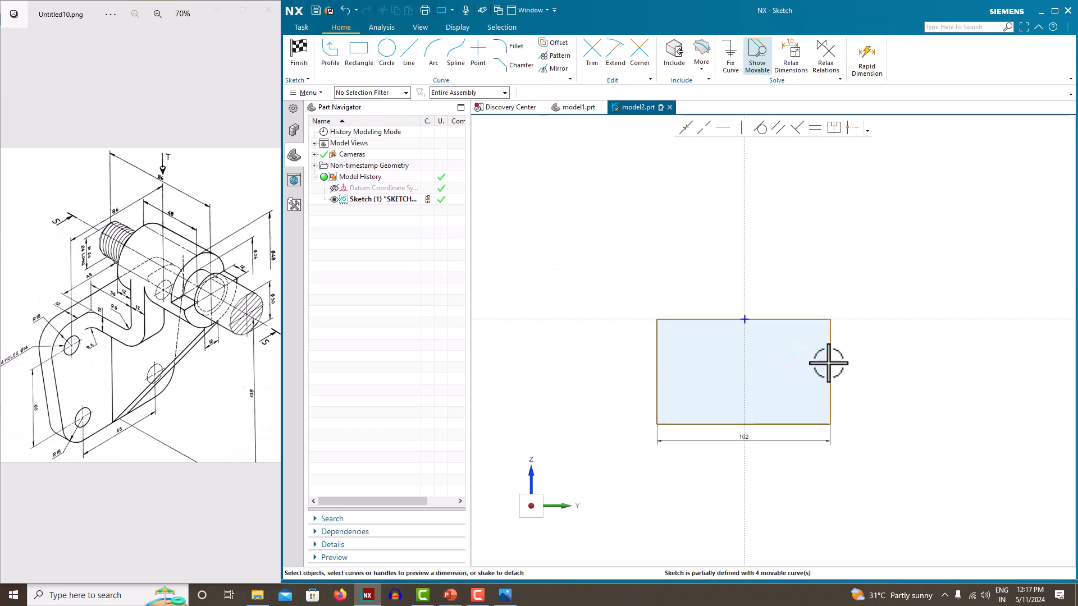
{"action": "left_click", "coordinate": [831, 362]}
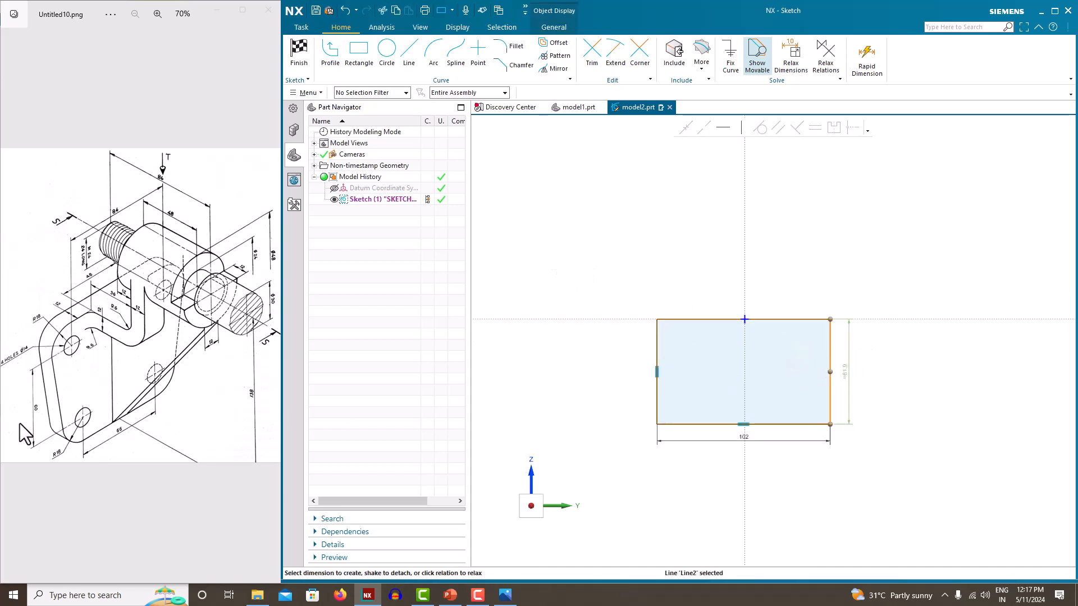
{"action": "left_click", "coordinate": [851, 369]}
{"action": "type", "text": "60"}
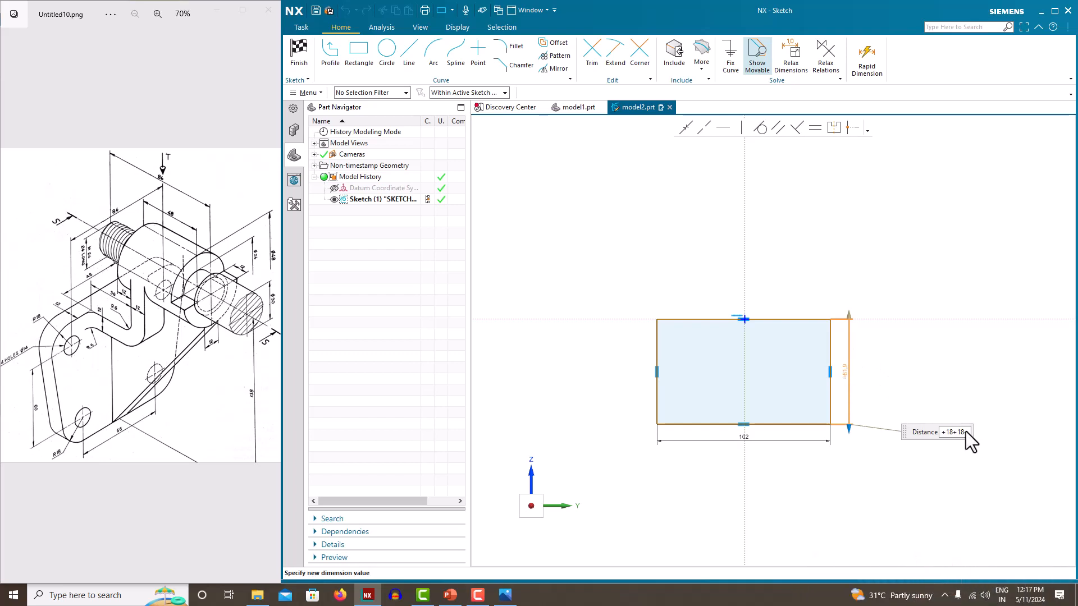
{"action": "key", "text": "Return"}
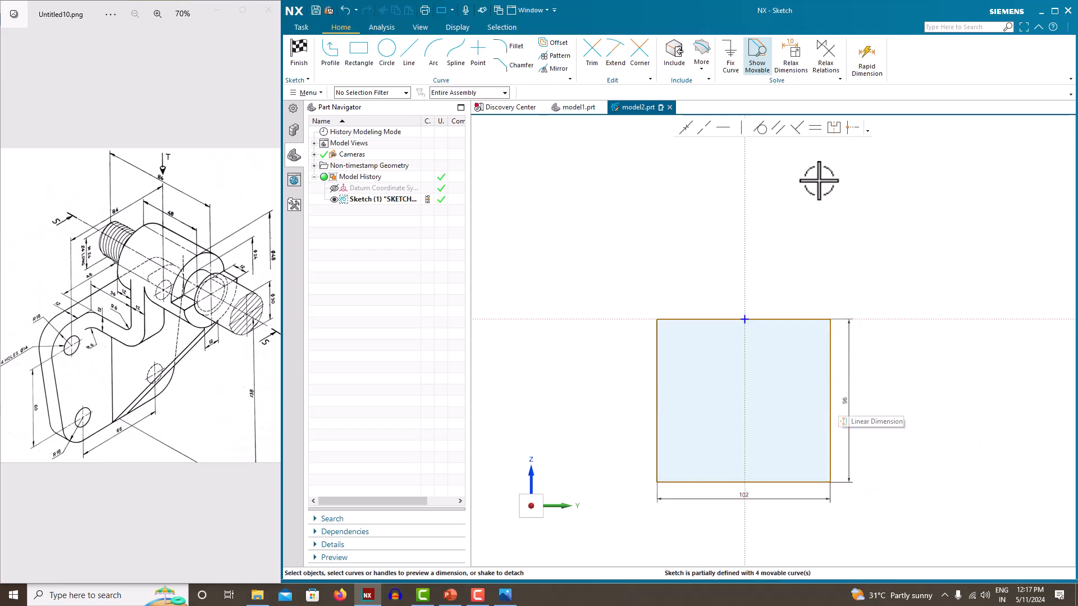
Make the top corners symmetric about the vertical axis and finish the sketch
{"action": "left_click", "coordinate": [833, 126]}
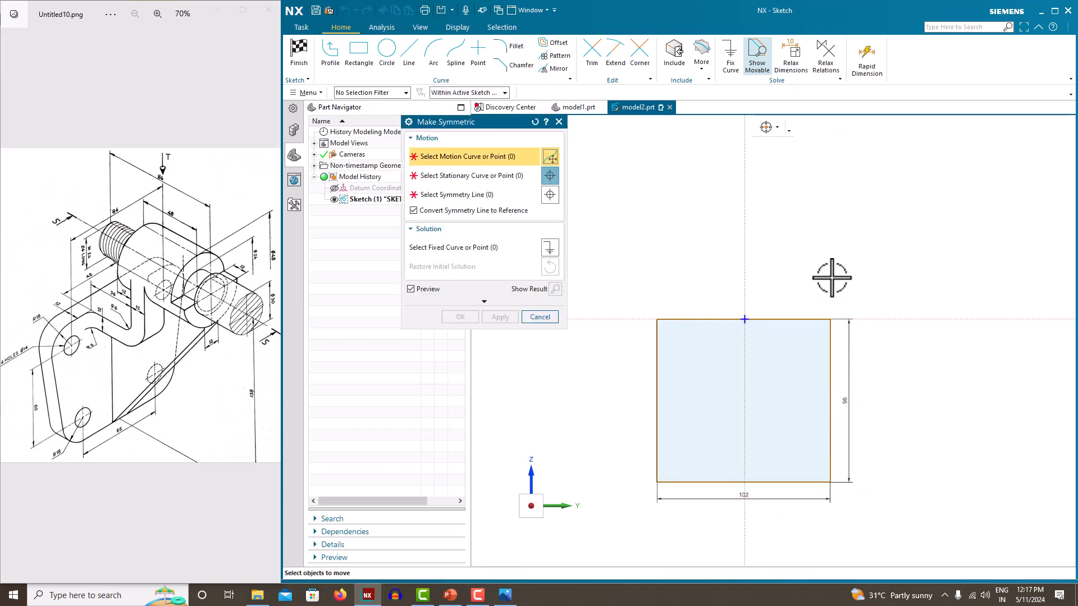
{"action": "left_click", "coordinate": [831, 319]}
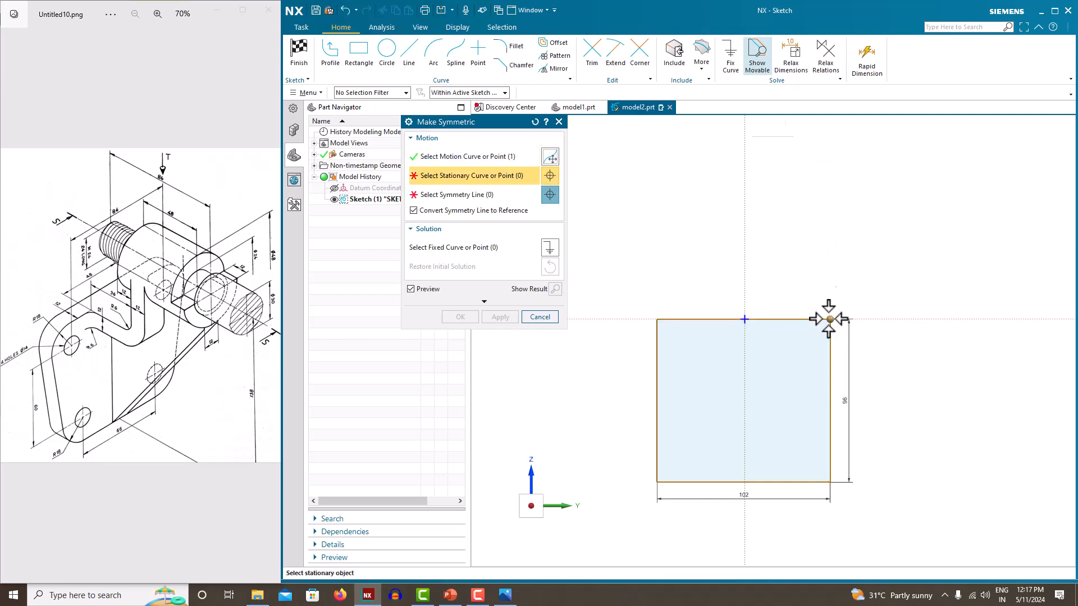
{"action": "left_click", "coordinate": [657, 319]}
{"action": "left_click", "coordinate": [745, 242]}
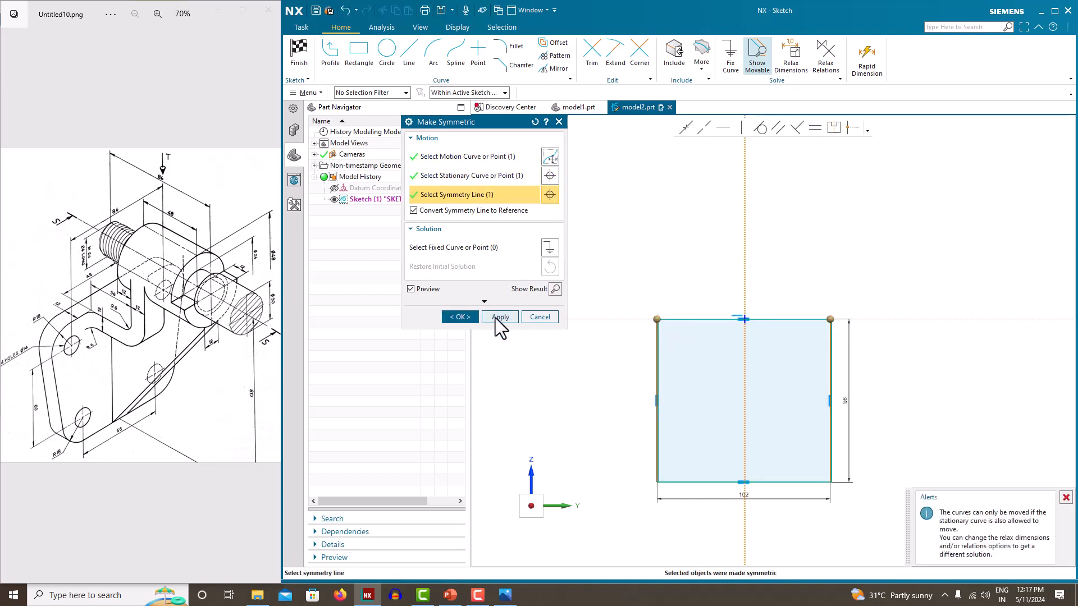
{"action": "left_click", "coordinate": [458, 318]}
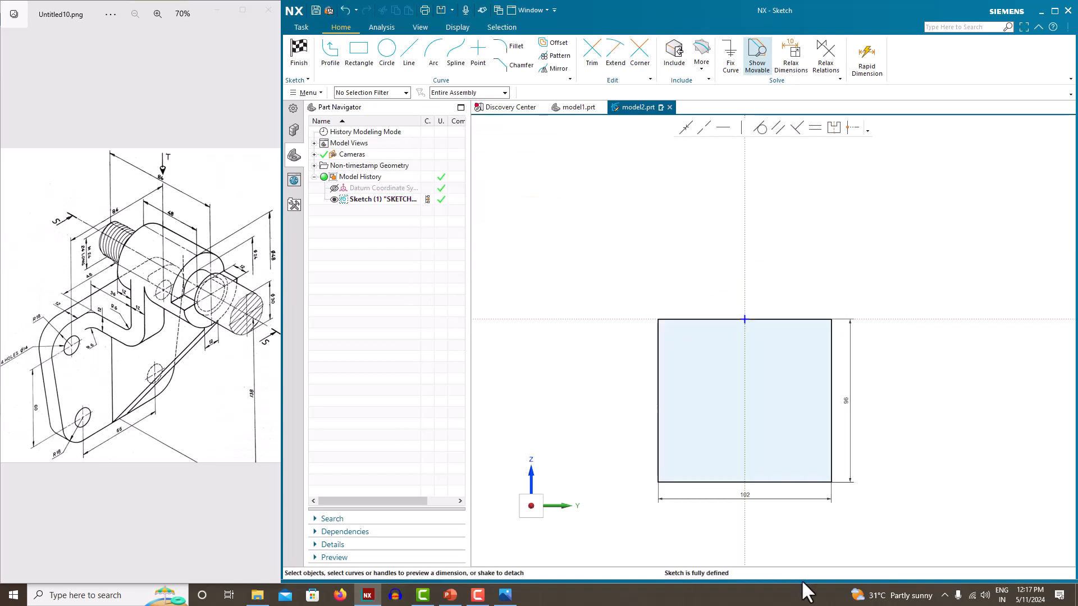
{"action": "right_click", "coordinate": [643, 196]}
{"action": "left_click", "coordinate": [653, 202]}
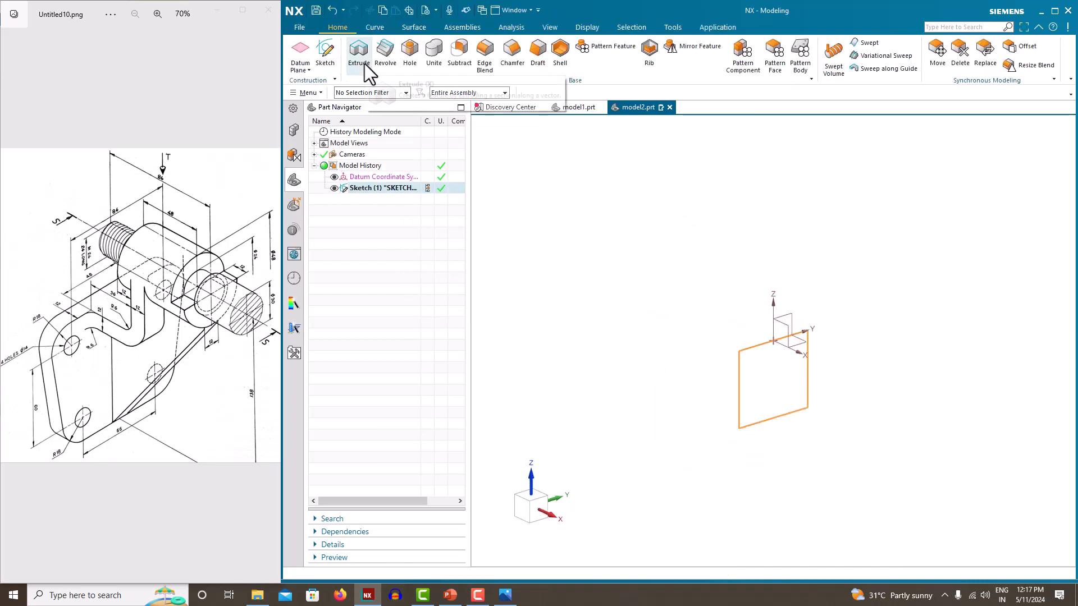
Extrude the rectangle with a Symmetric Value limit of 12 mm and hide Sketch (1)
{"action": "left_click", "coordinate": [360, 65]}
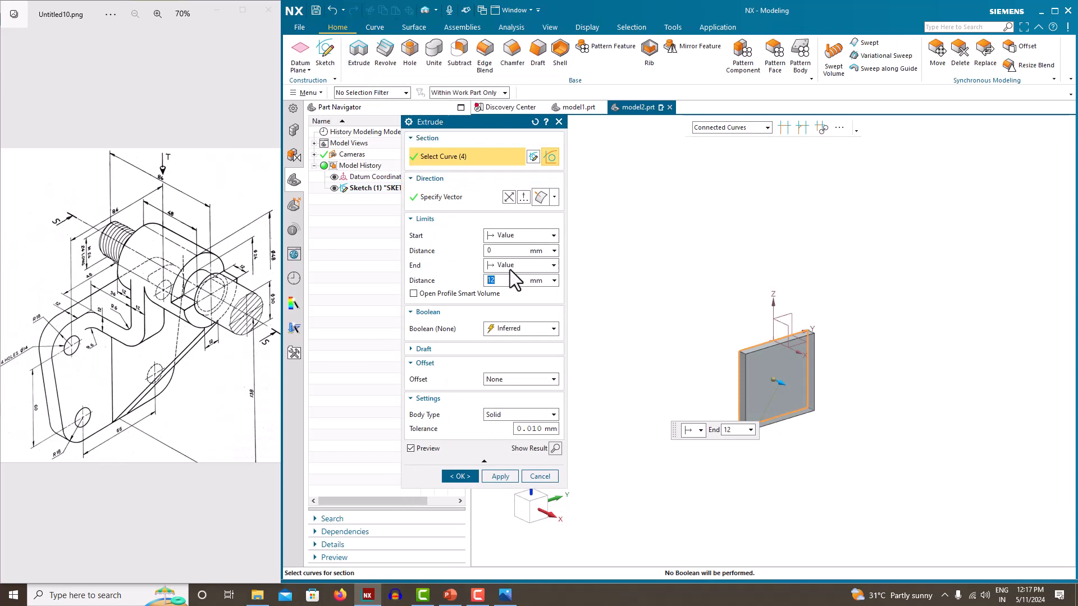
{"action": "left_click", "coordinate": [510, 267]}
{"action": "left_click", "coordinate": [511, 289]}
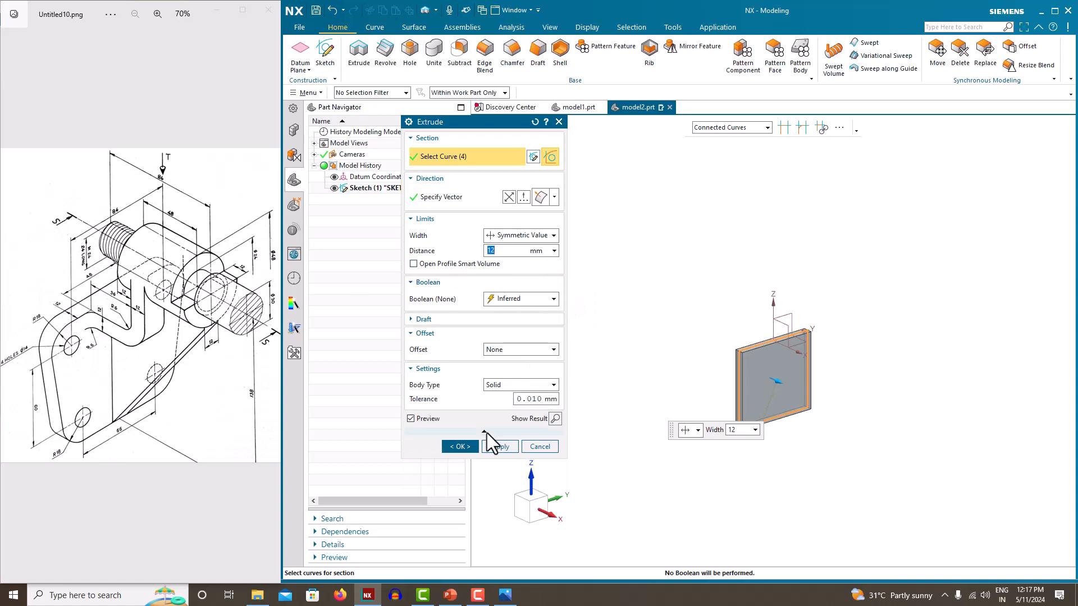
{"action": "left_click", "coordinate": [466, 447]}
{"action": "left_click", "coordinate": [335, 189]}
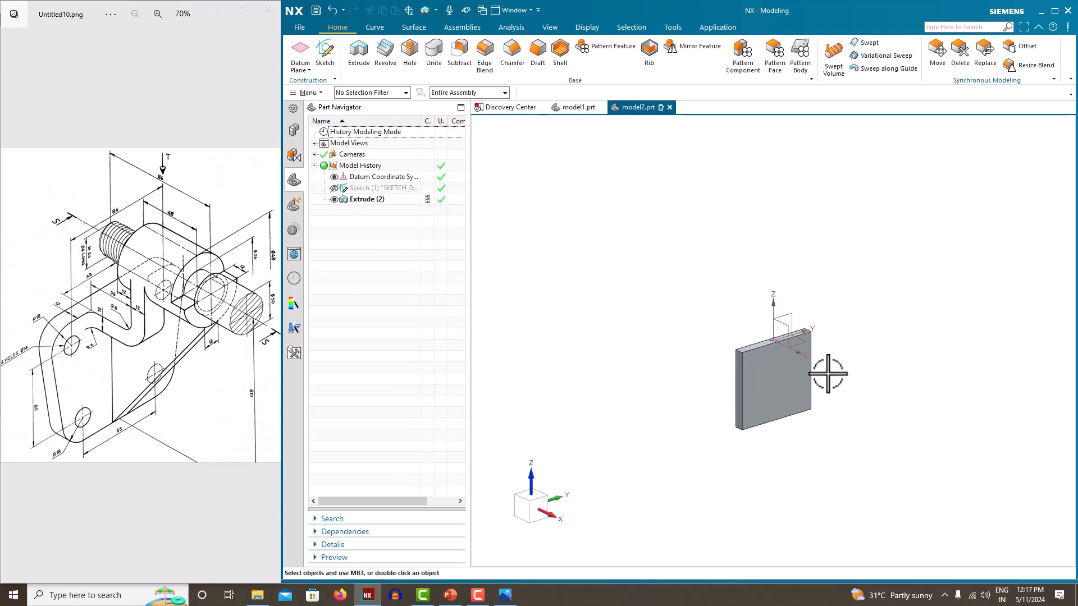
{"action": "scroll", "coordinate": [803, 371], "scroll_direction": "up", "scroll_amount": 3}
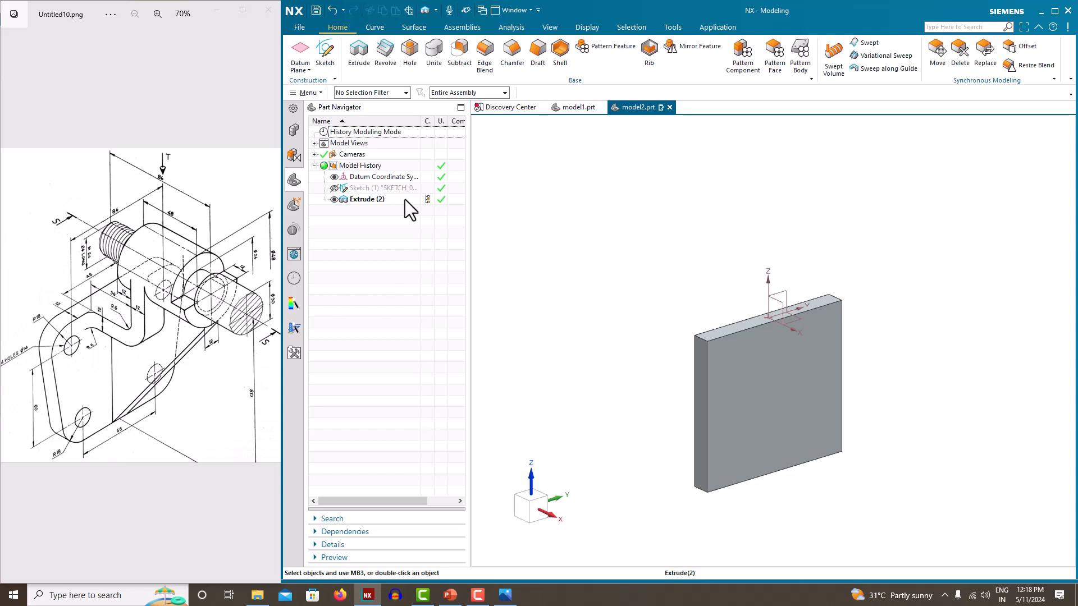
Add an At Distance datum plane offset 24 mm from the plate's front face
{"action": "left_click", "coordinate": [301, 51]}
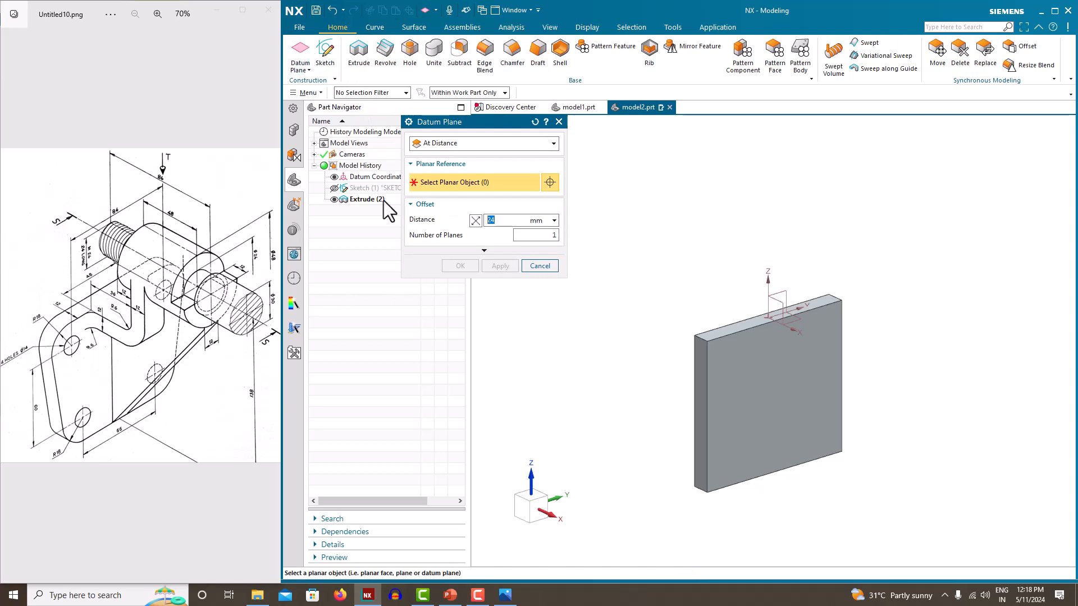
{"action": "left_click", "coordinate": [753, 375]}
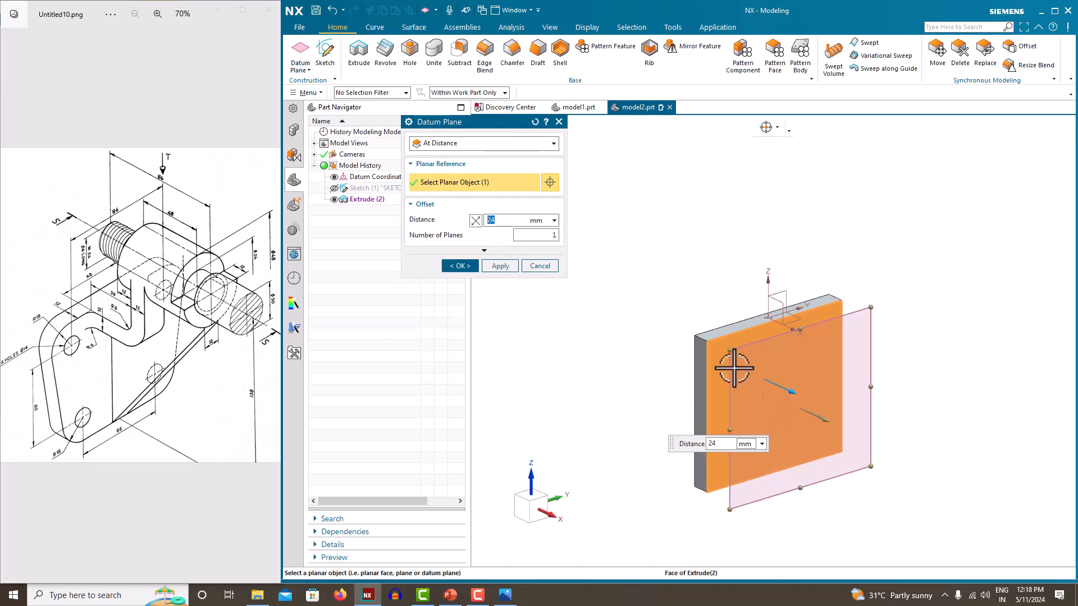
{"action": "left_click", "coordinate": [418, 145]}
{"action": "left_click", "coordinate": [433, 166]}
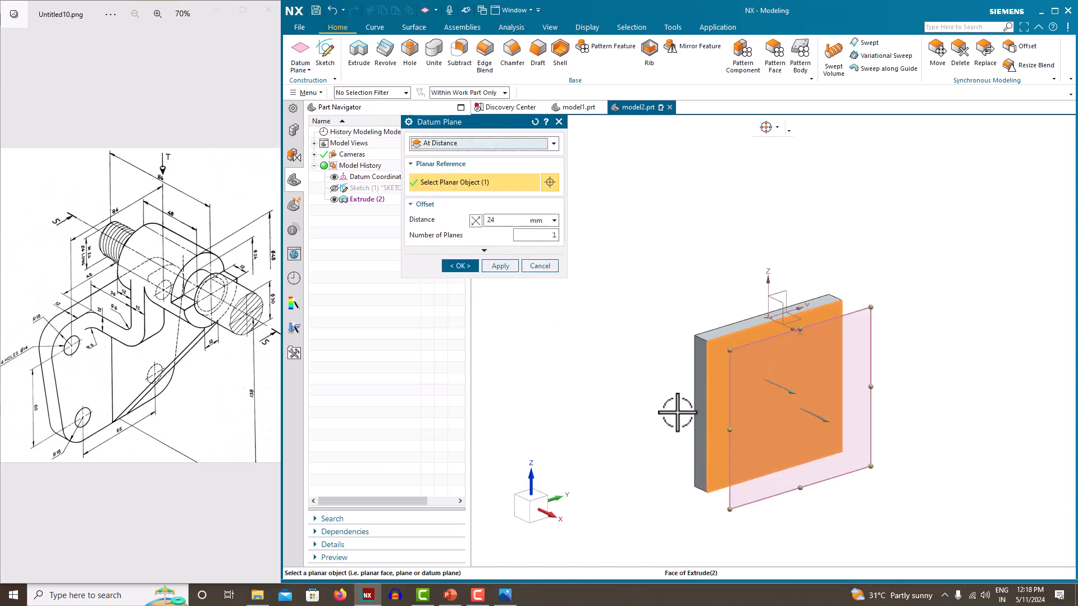
{"action": "middle_click_drag", "start_coordinate": [677, 413], "coordinate": [644, 328]}
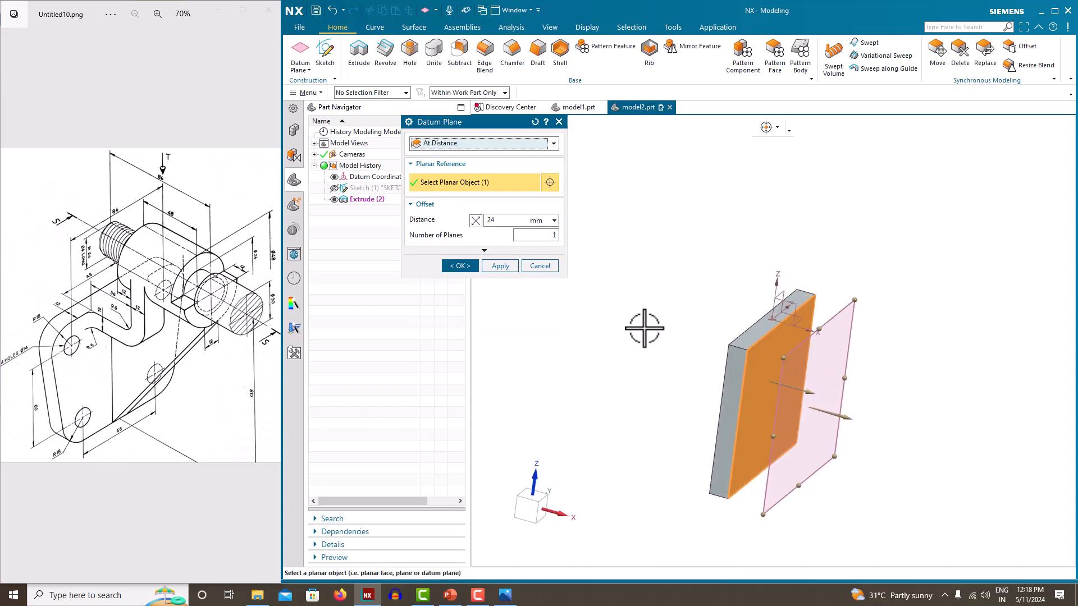
{"action": "left_click", "coordinate": [509, 220]}
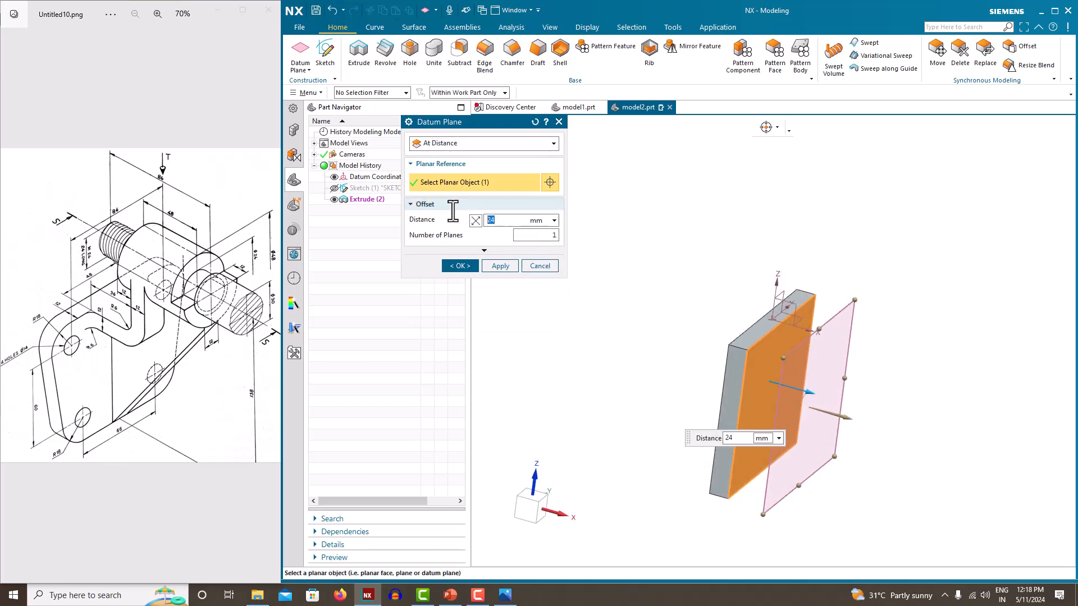
{"action": "left_click", "coordinate": [466, 266]}
{"action": "middle_click_drag", "start_coordinate": [618, 335], "coordinate": [606, 332]}
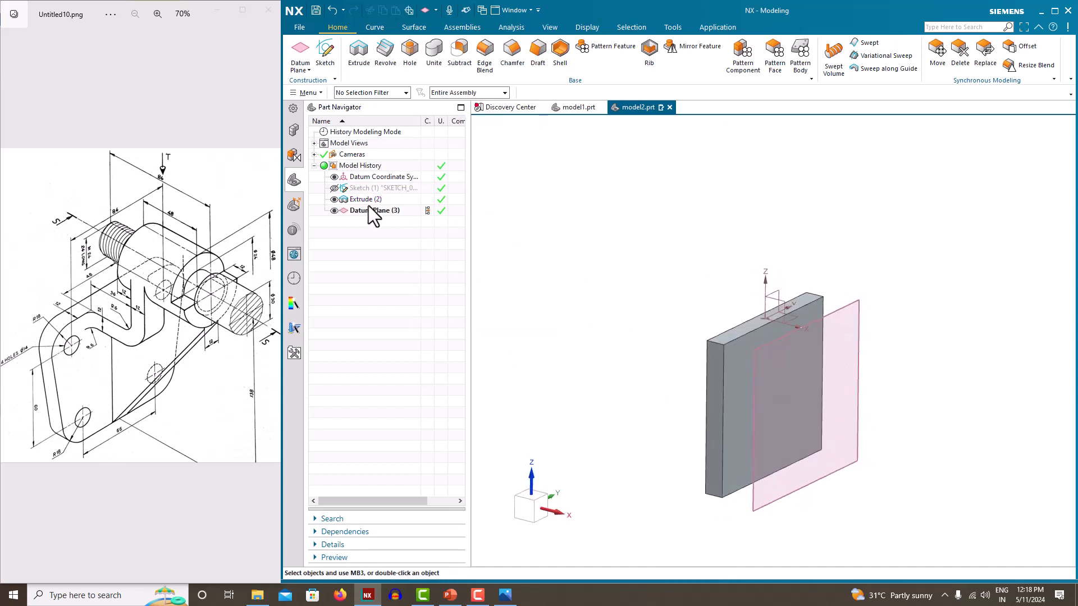
{"action": "left_click", "coordinate": [332, 63]}
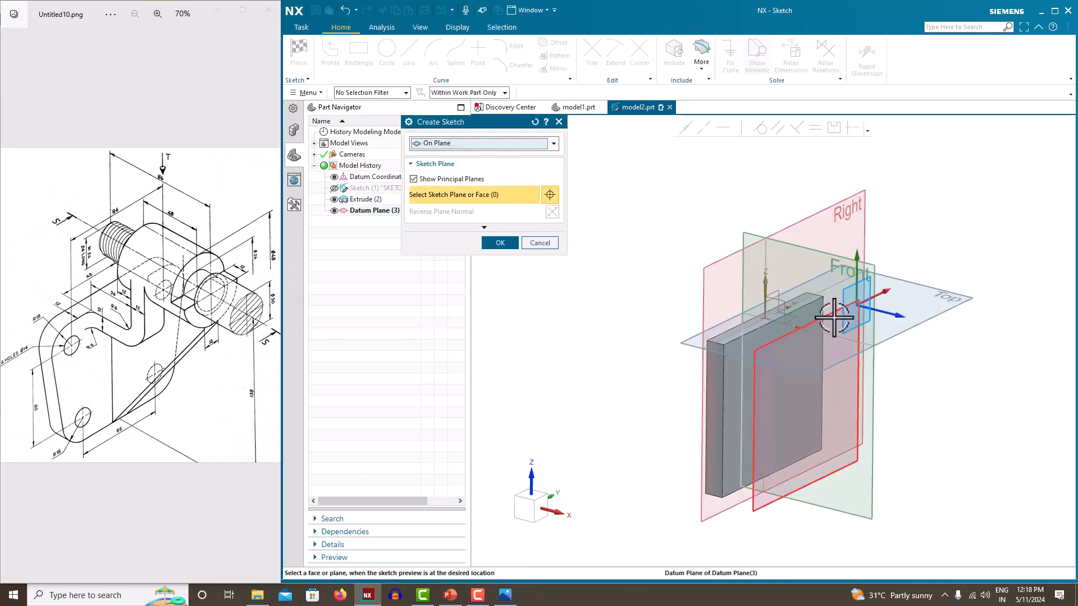
Begin a sketch on Datum Plane (3) and hide the plane
{"action": "left_click", "coordinate": [835, 319]}
{"action": "left_click", "coordinate": [499, 243]}
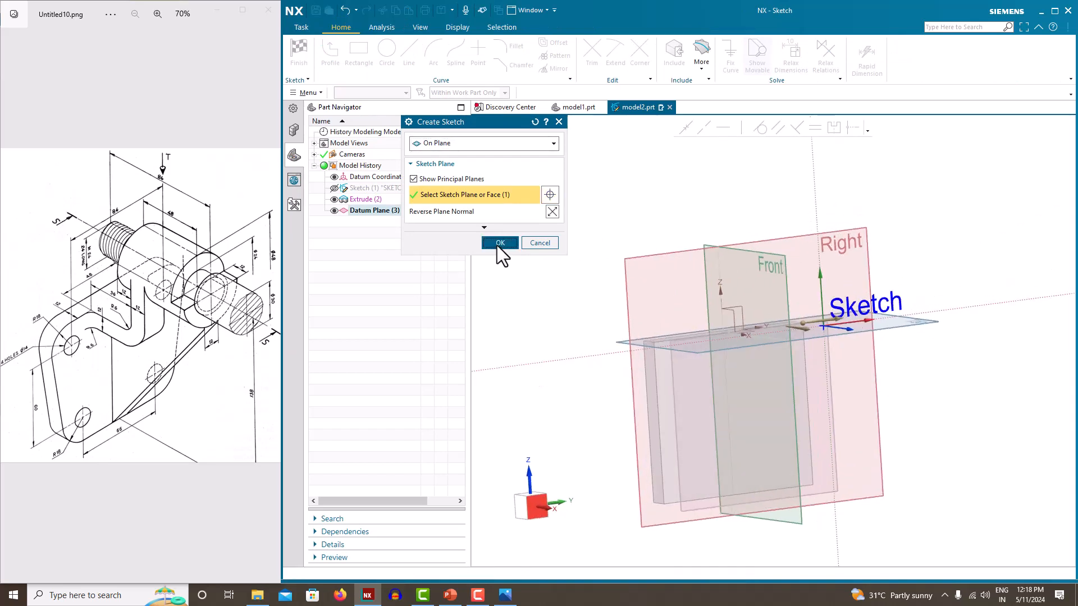
{"action": "left_click", "coordinate": [334, 222]}
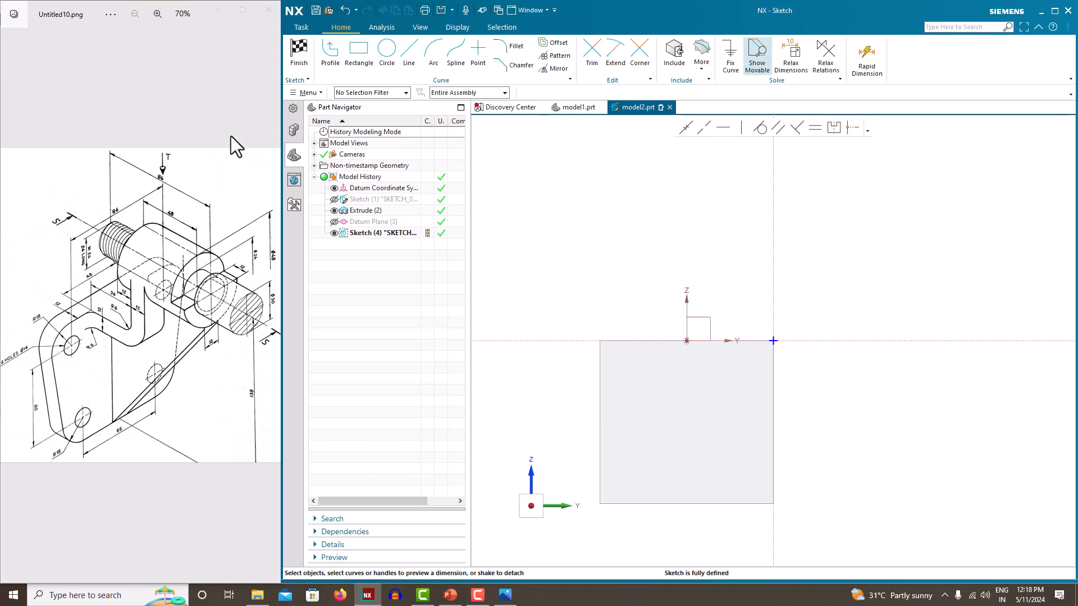
Draw a 118 mm vertical line up from the origin and make it a reference line
{"action": "left_click", "coordinate": [332, 49]}
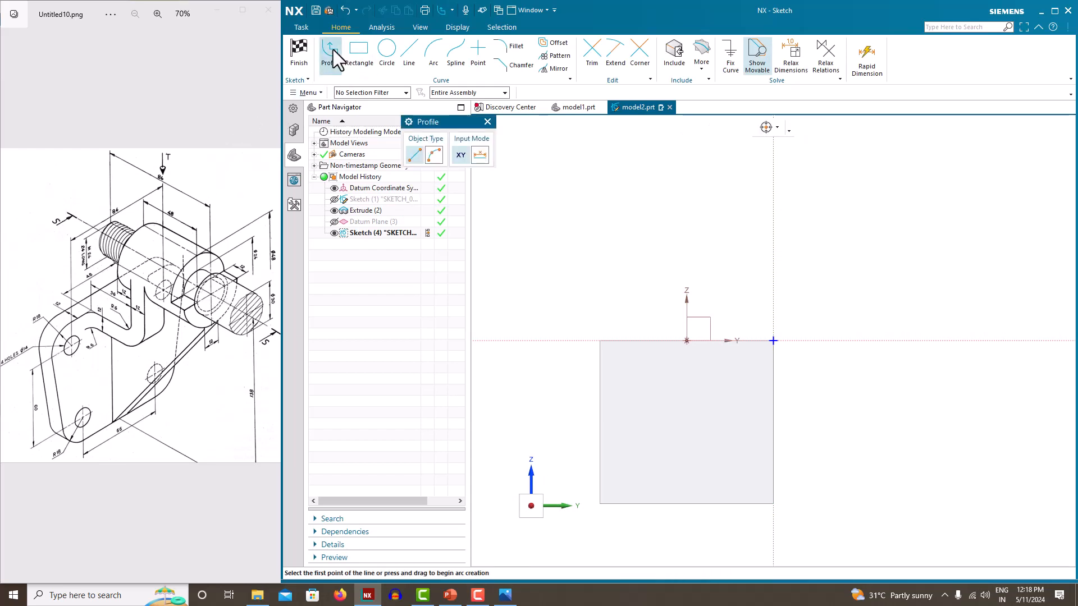
{"action": "left_click", "coordinate": [687, 342]}
{"action": "left_click", "coordinate": [686, 141]}
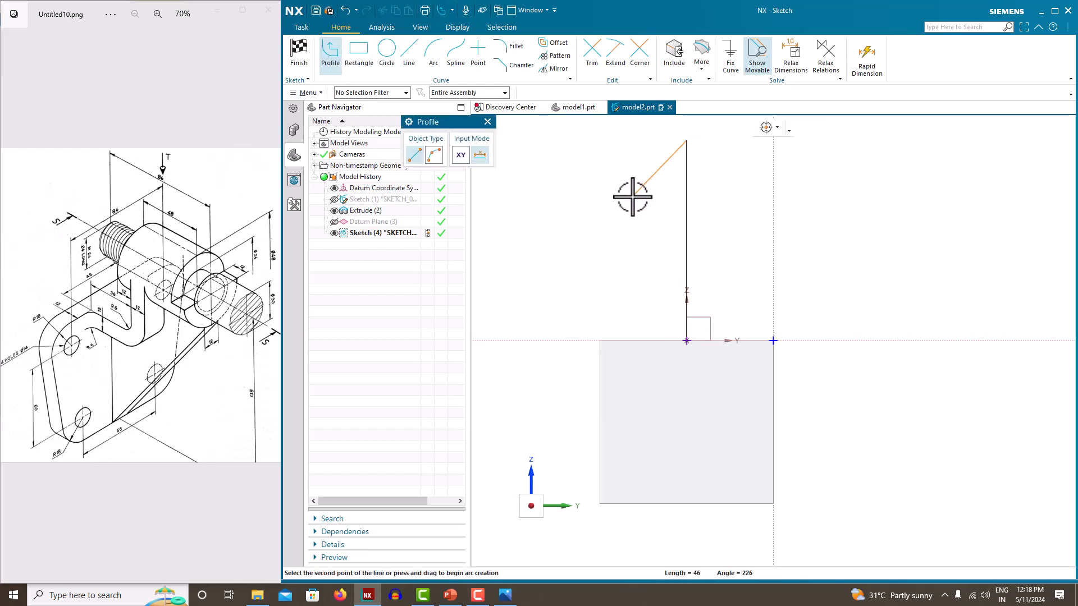
{"action": "key", "text": "Escape"}
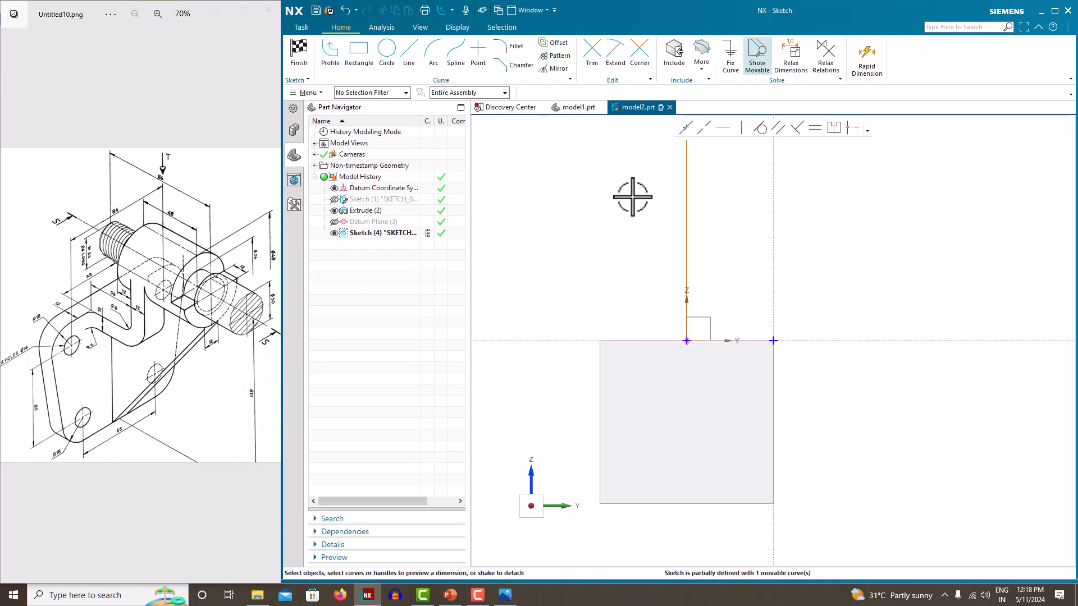
{"action": "left_click", "coordinate": [686, 239]}
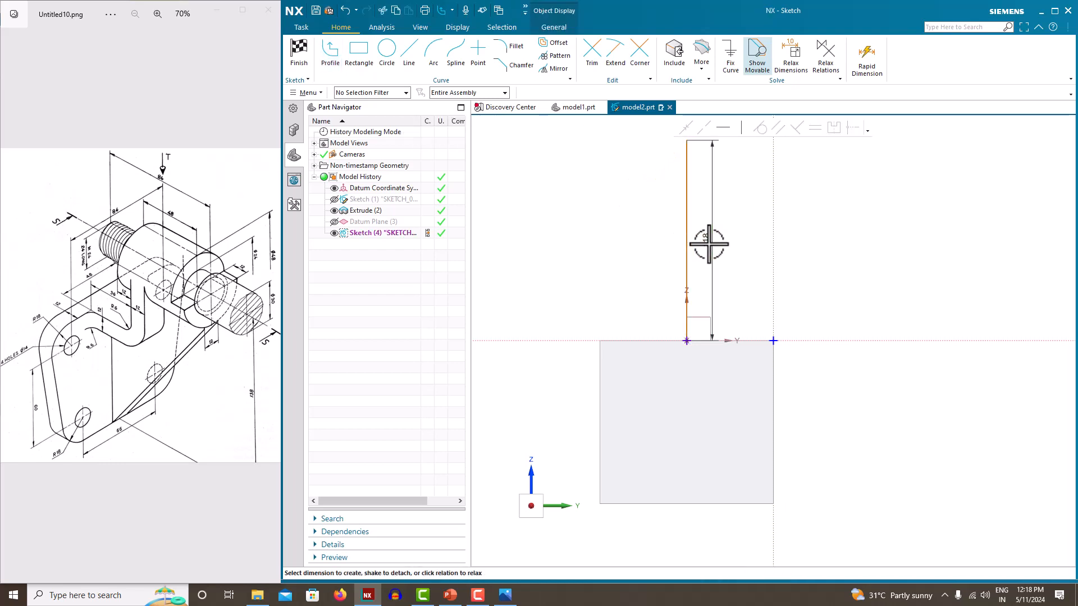
{"action": "left_click", "coordinate": [711, 243]}
{"action": "key", "text": "Return"}
{"action": "left_click", "coordinate": [689, 186]}
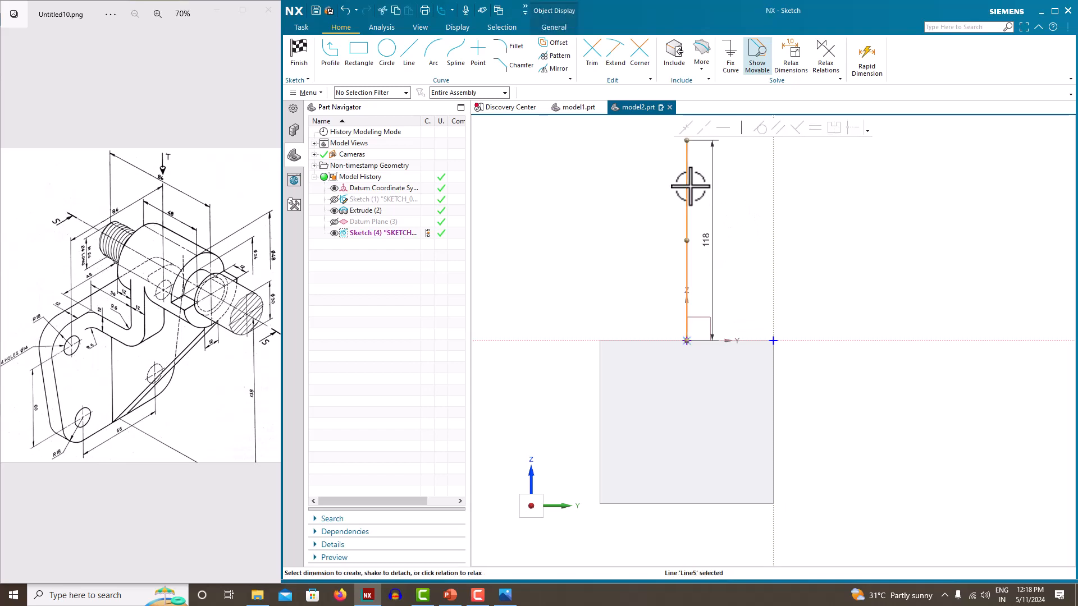
{"action": "left_click", "coordinate": [710, 167]}
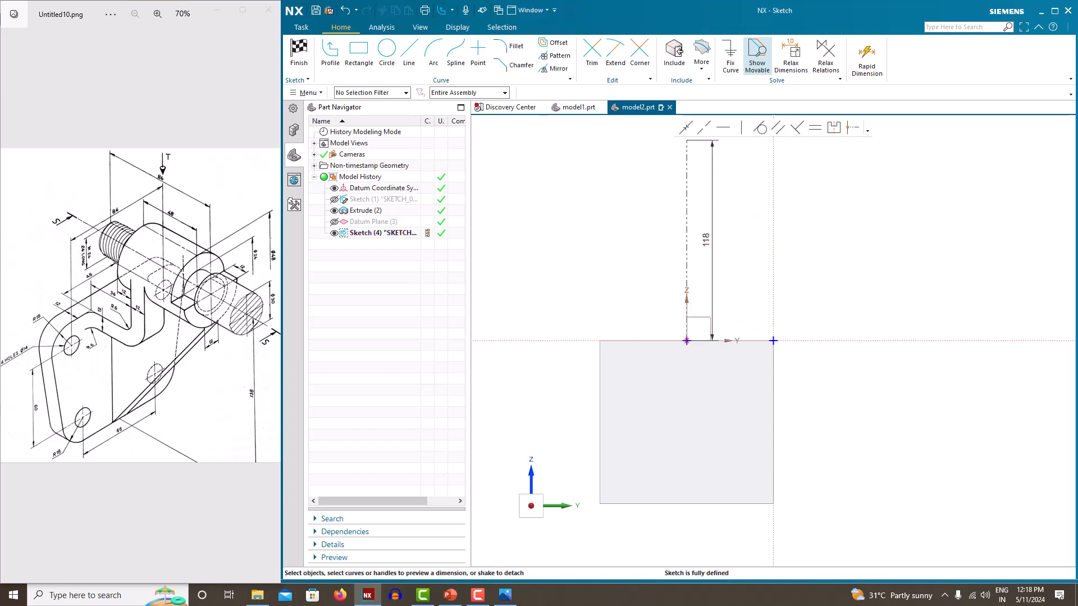
{"action": "scroll", "coordinate": [637, 240], "scroll_direction": "down", "scroll_amount": 1}
{"action": "scroll", "coordinate": [637, 240], "scroll_direction": "up", "scroll_amount": 1}
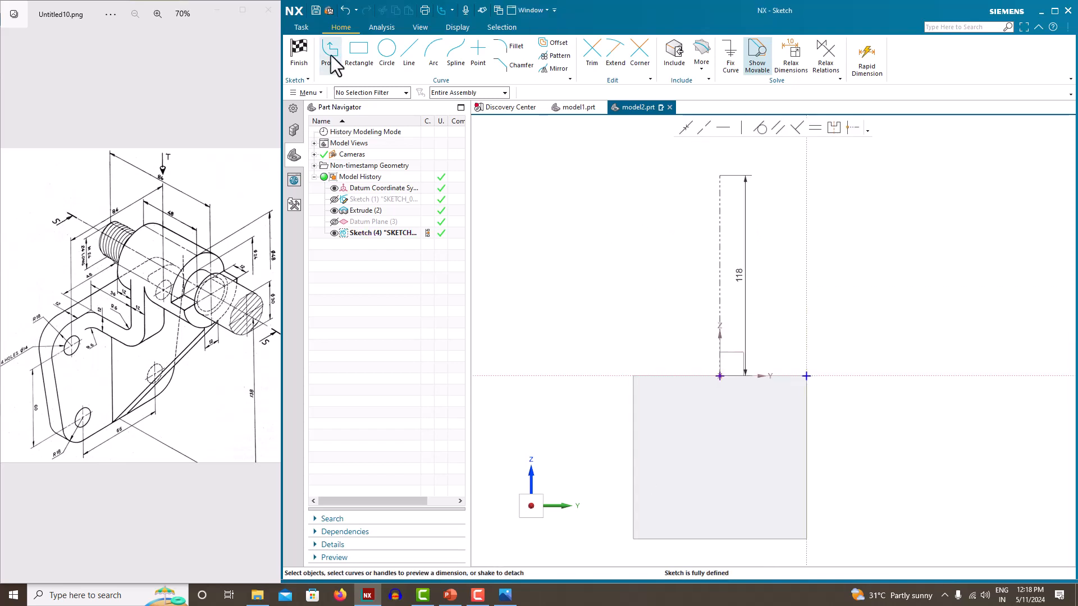
Draw a circle centred on the line's midpoint with diameter 48
{"action": "left_click", "coordinate": [386, 53]}
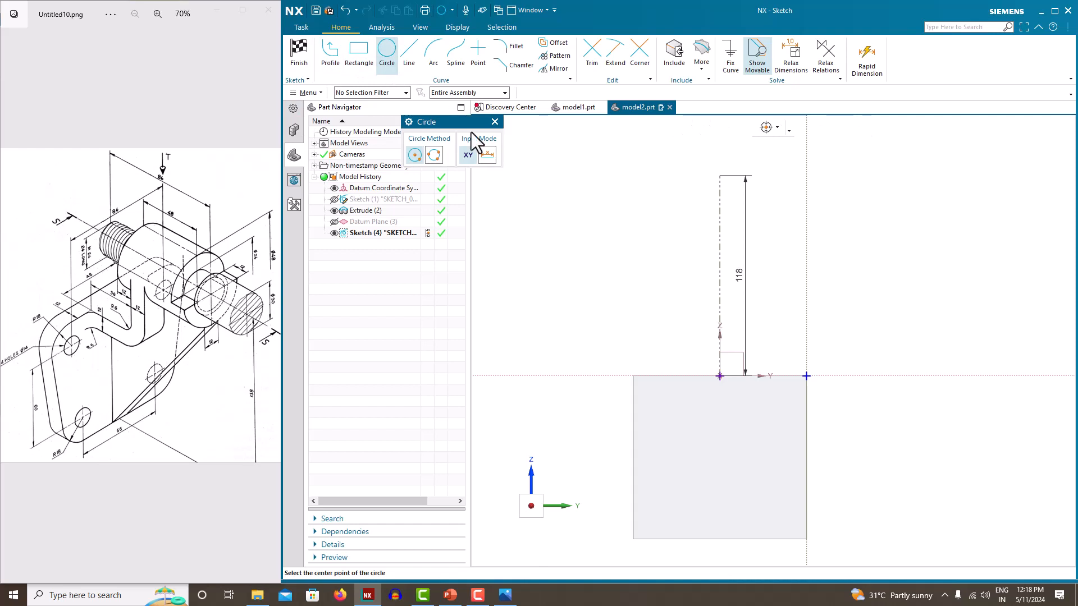
{"action": "left_click", "coordinate": [720, 250]}
{"action": "left_click", "coordinate": [688, 232]}
{"action": "key", "text": "Escape"}
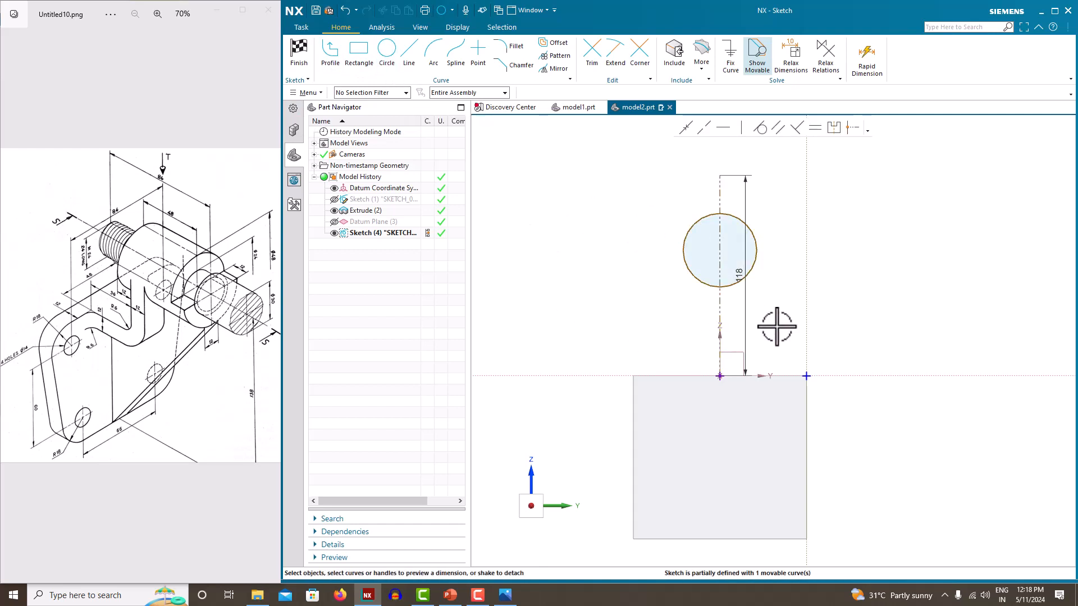
{"action": "left_click", "coordinate": [754, 234]}
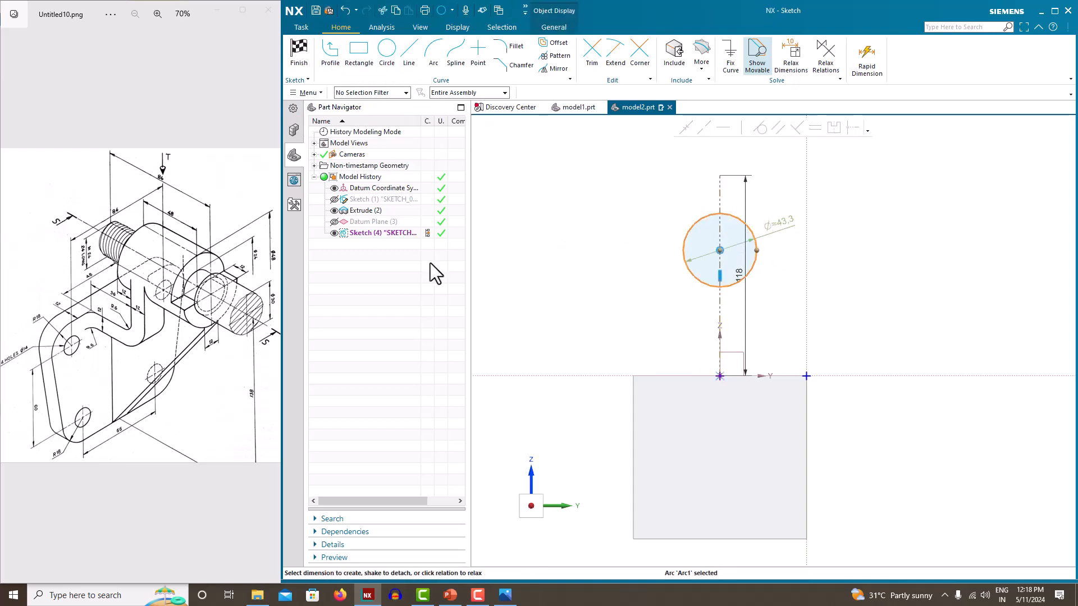
{"action": "double_click", "coordinate": [788, 221]}
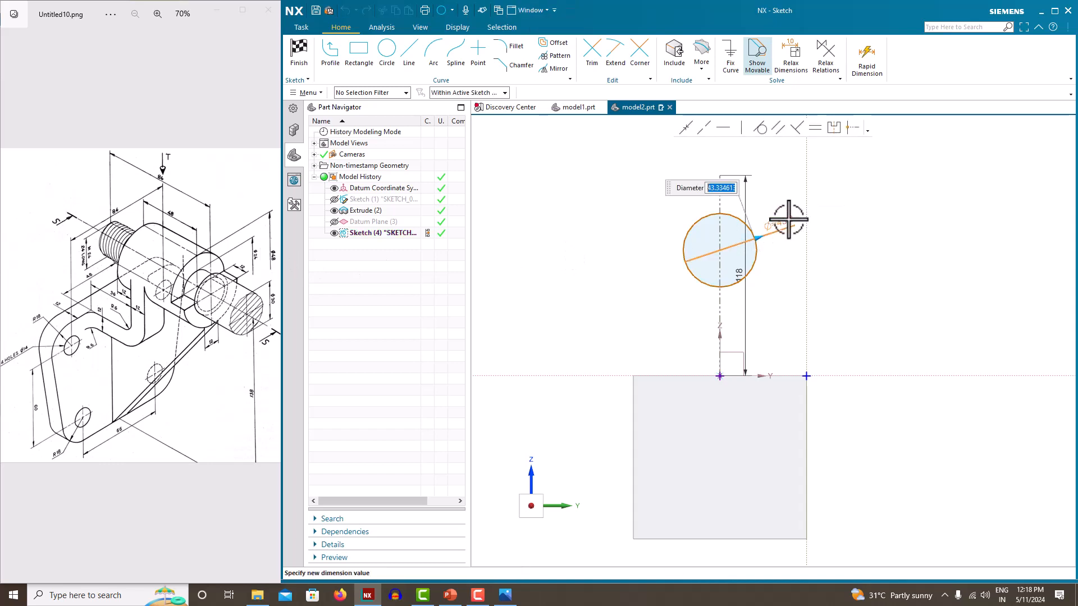
{"action": "type", "text": "48"}
{"action": "key", "text": "Return"}
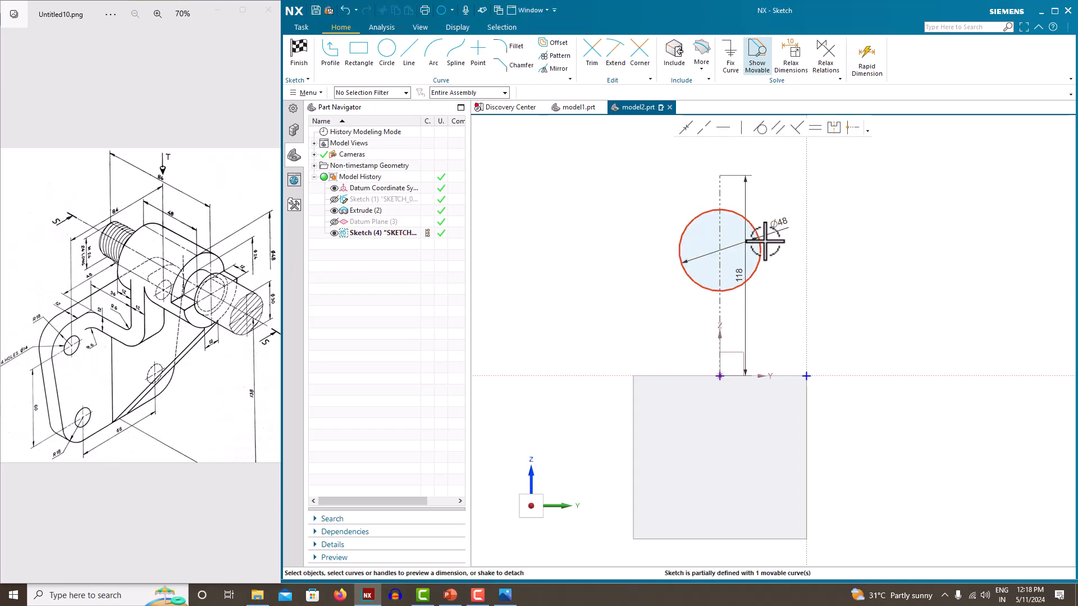
Dimension the circle centre 138 from the plate's bottom edge and finish the sketch
{"action": "left_click", "coordinate": [724, 251]}
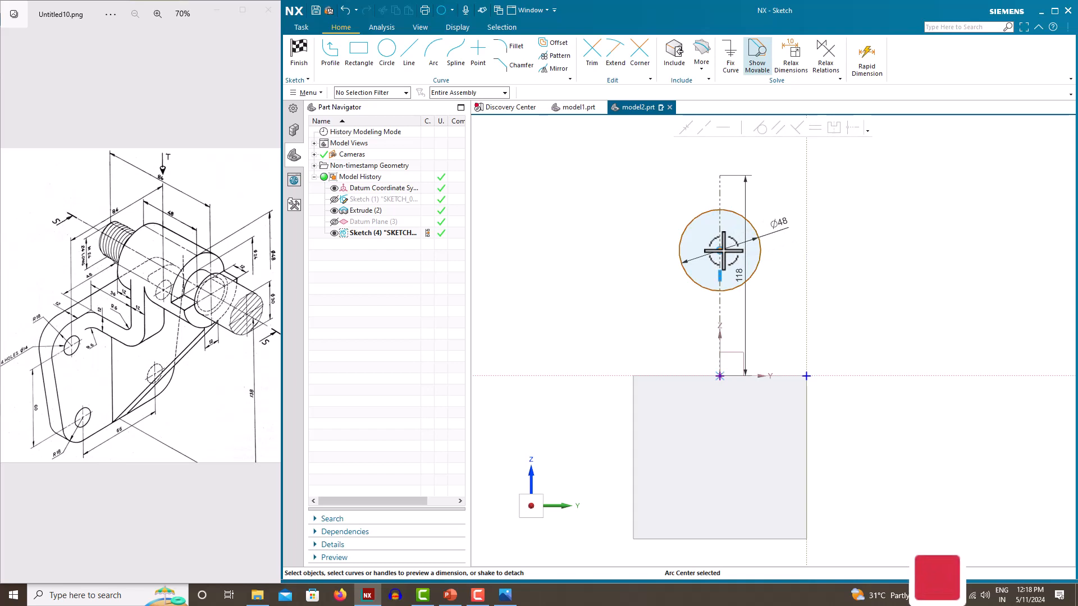
{"action": "left_click", "coordinate": [751, 542]}
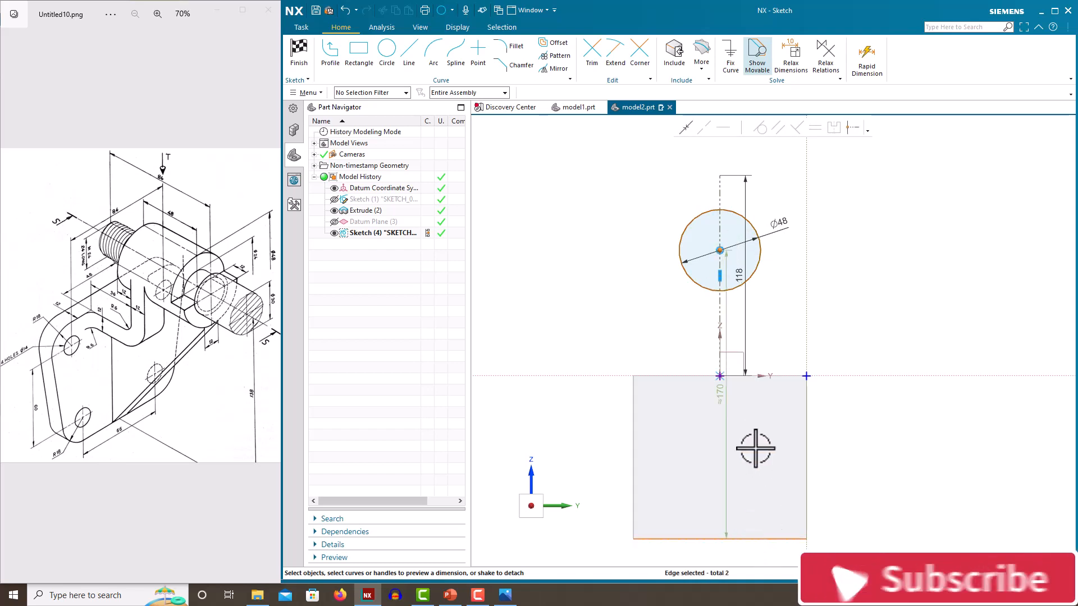
{"action": "left_click", "coordinate": [724, 396]}
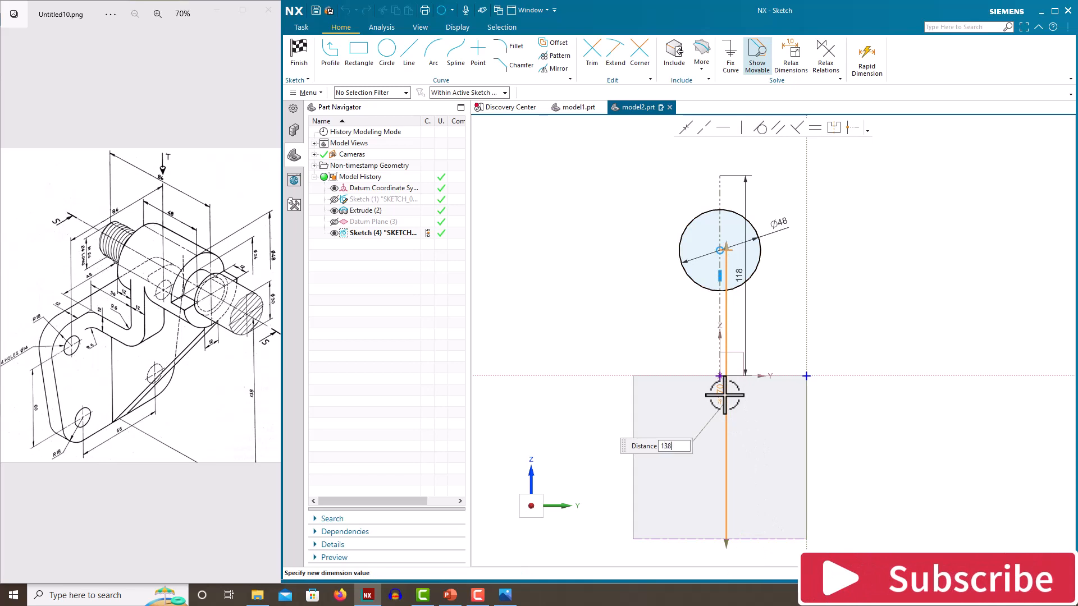
{"action": "key", "text": "Return"}
{"action": "right_click", "coordinate": [633, 239]}
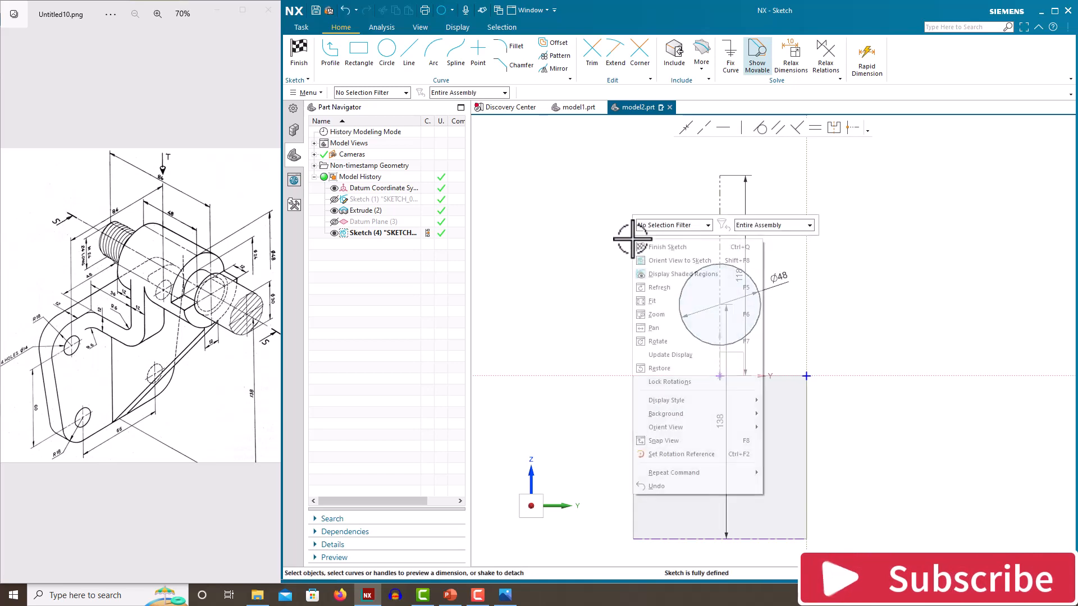
{"action": "left_click", "coordinate": [646, 246]}
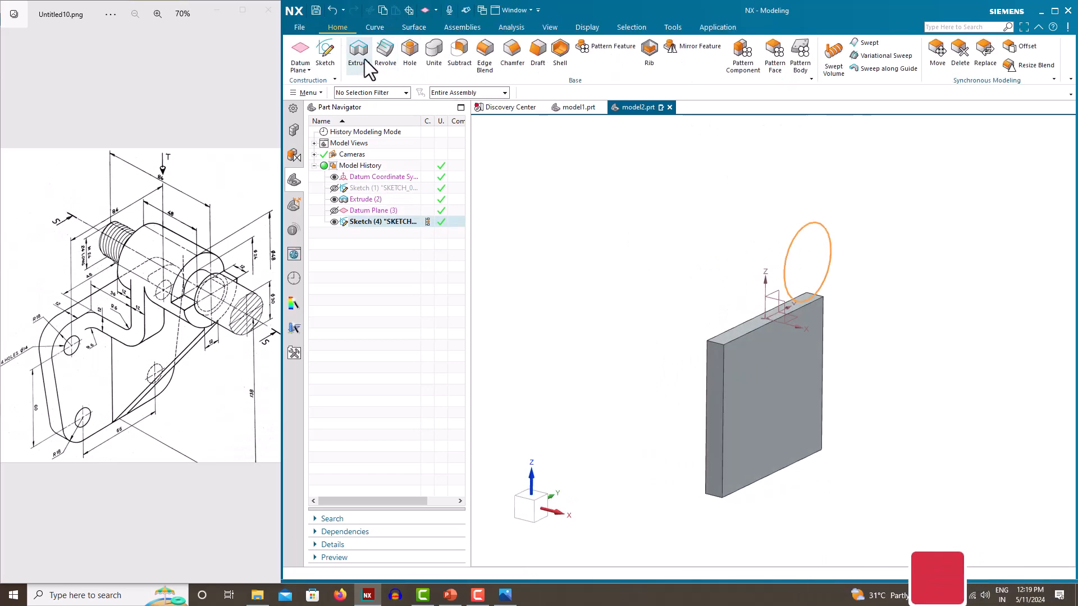
Extrude the Ø48 circle 48+12 mm into a cylinder and hide Sketch (4)
{"action": "left_click", "coordinate": [364, 59]}
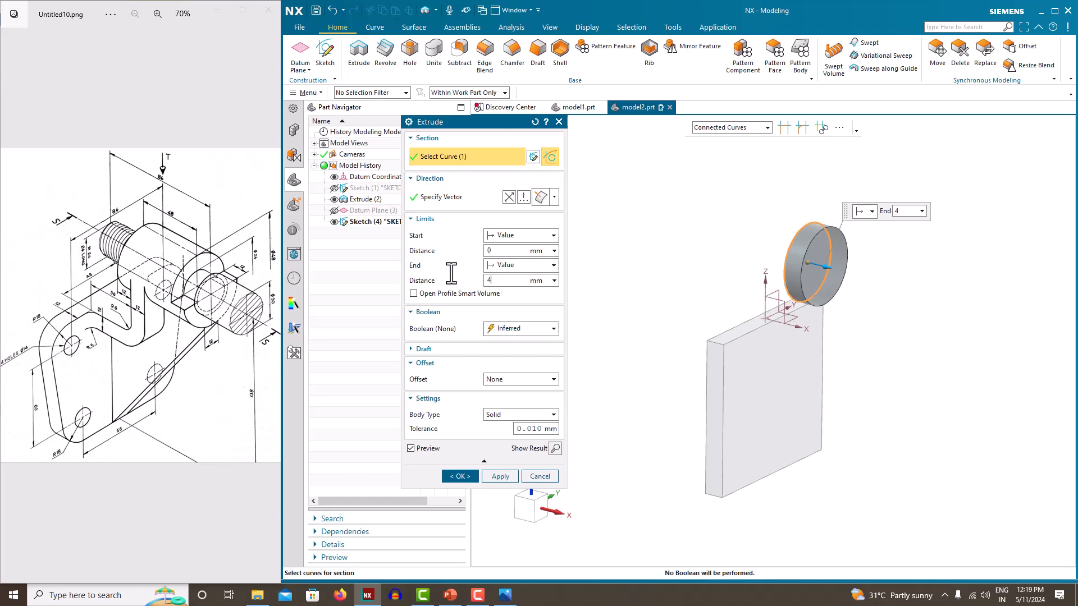
{"action": "key", "text": "Return"}
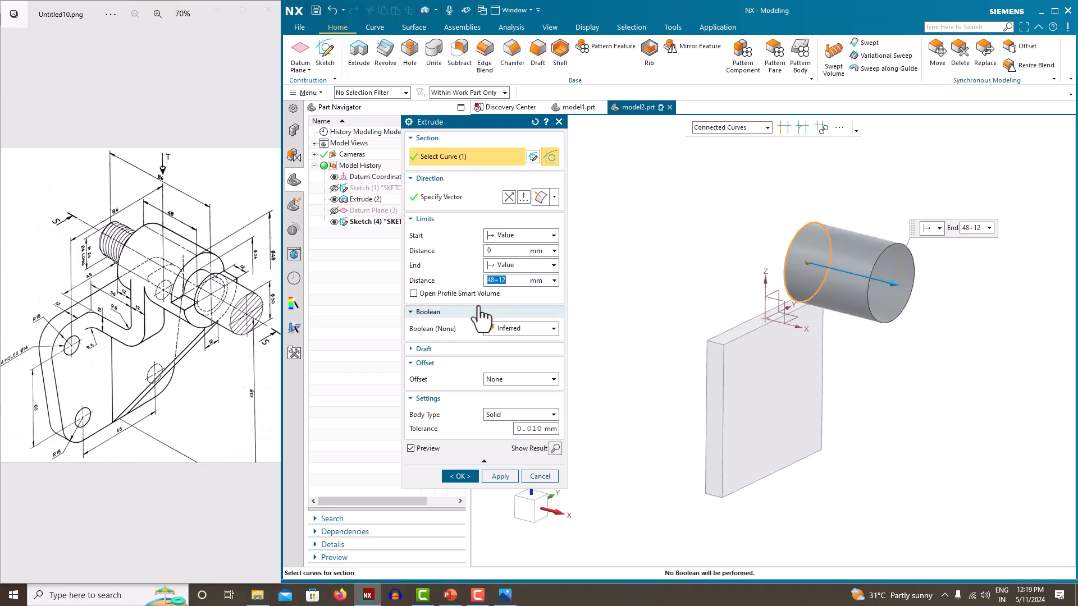
{"action": "left_click", "coordinate": [460, 476]}
{"action": "middle_click_drag", "start_coordinate": [584, 308], "coordinate": [629, 292]}
{"action": "left_click", "coordinate": [335, 220]}
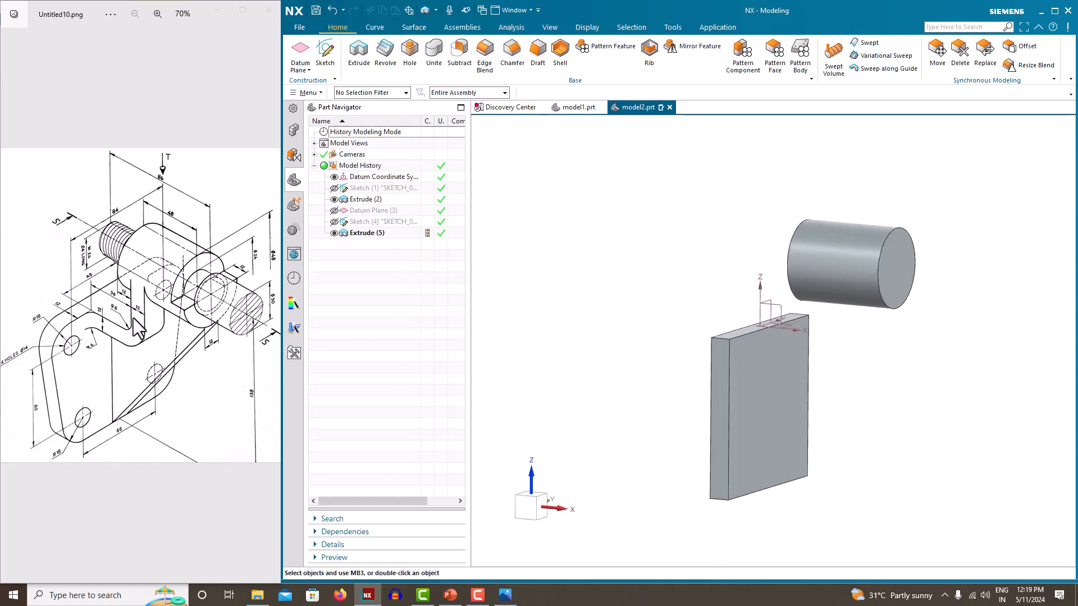
Start a new sketch on the Front plane
{"action": "left_click", "coordinate": [327, 53]}
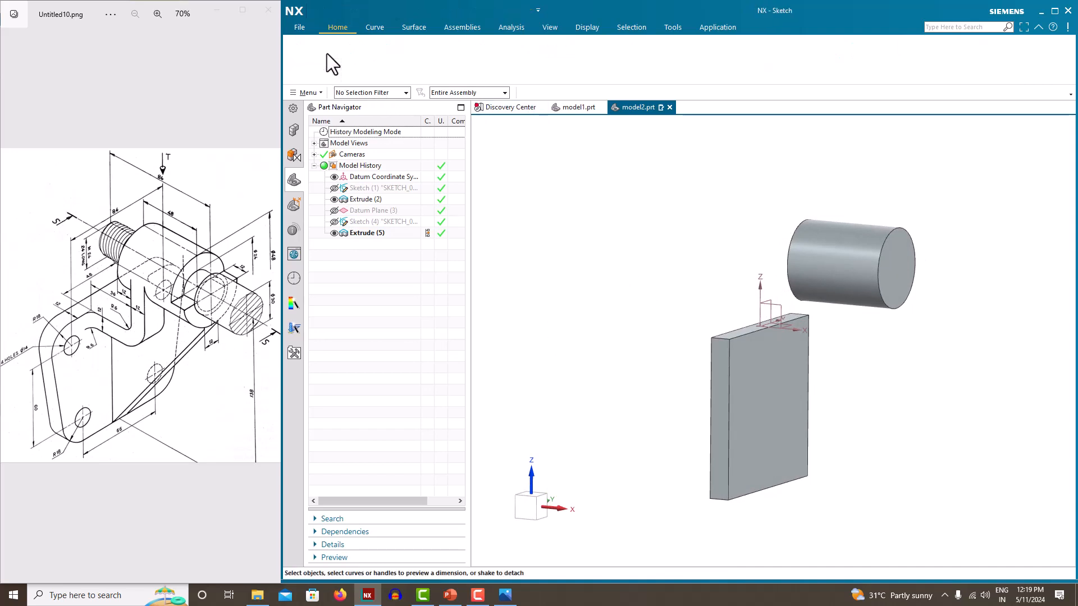
{"action": "left_click", "coordinate": [920, 221]}
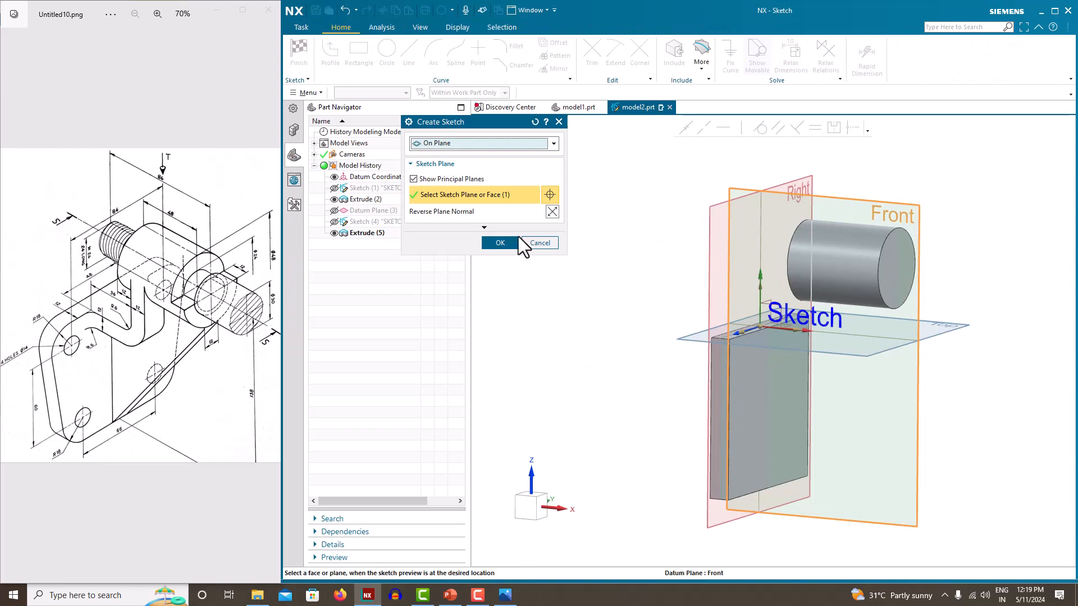
{"action": "left_click", "coordinate": [507, 242]}
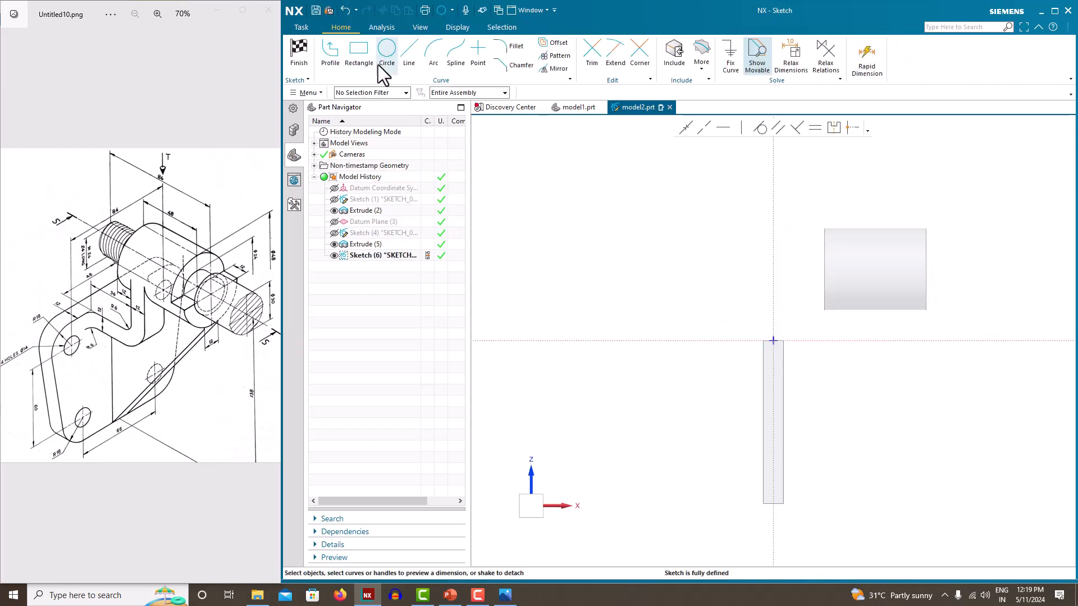
Draw a horizontal line from the base block edge, then a vertical line rising toward the cylinder
{"action": "left_click", "coordinate": [328, 54]}
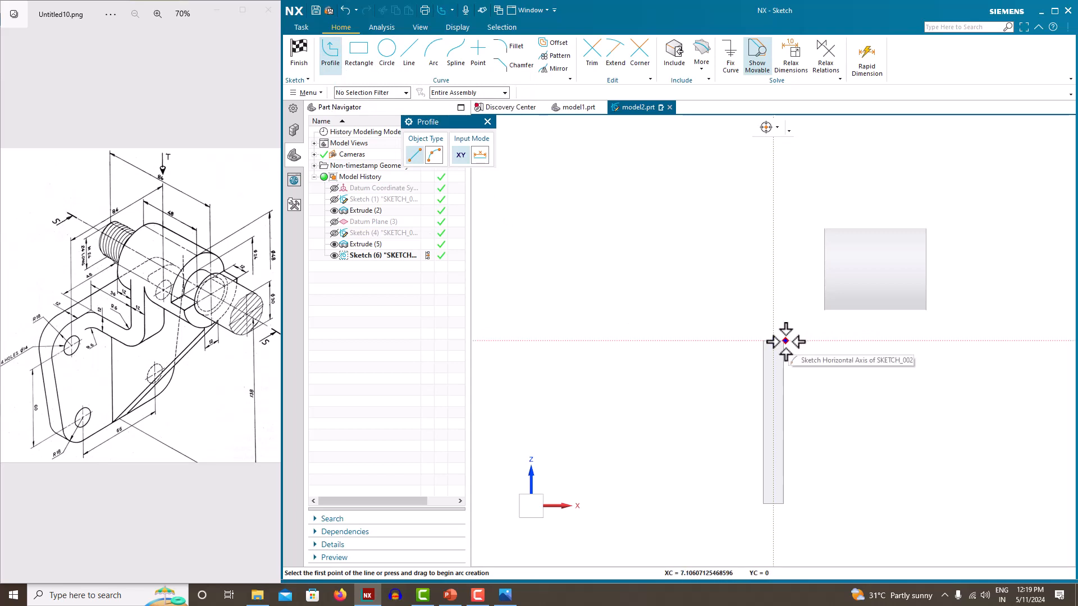
{"action": "scroll", "coordinate": [782, 342], "scroll_direction": "up", "scroll_amount": 4}
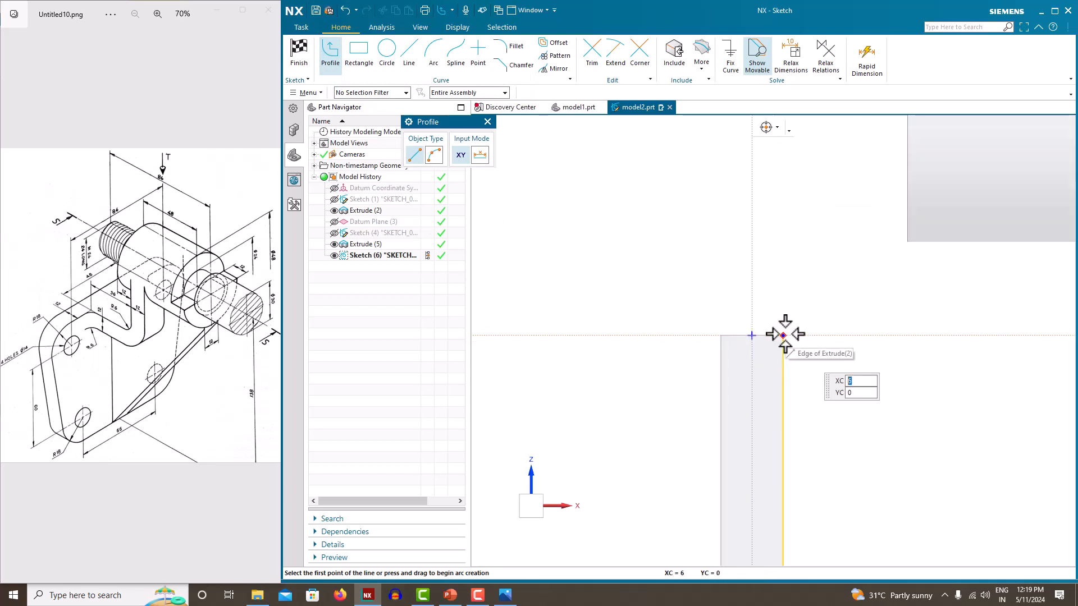
{"action": "left_click", "coordinate": [782, 335]}
{"action": "scroll", "coordinate": [842, 338], "scroll_direction": "down", "scroll_amount": 3}
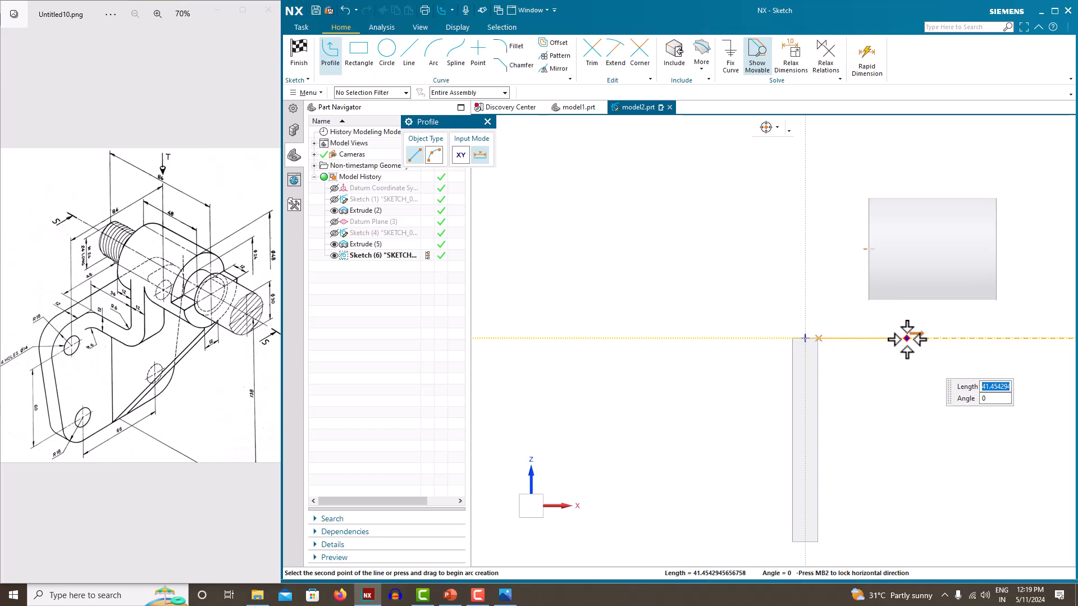
{"action": "left_click", "coordinate": [907, 338]}
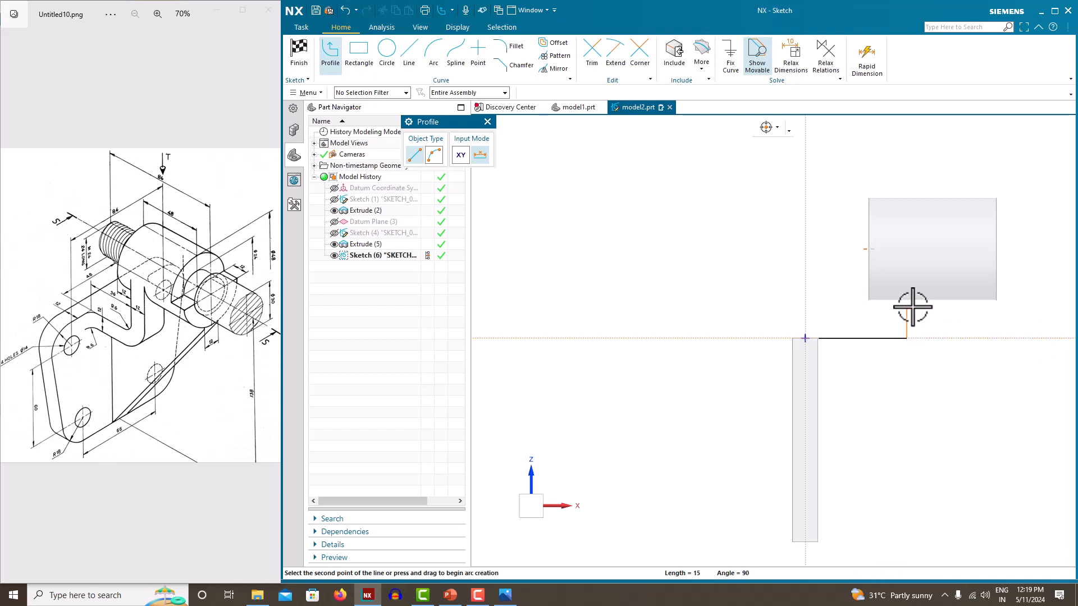
{"action": "left_click", "coordinate": [907, 249]}
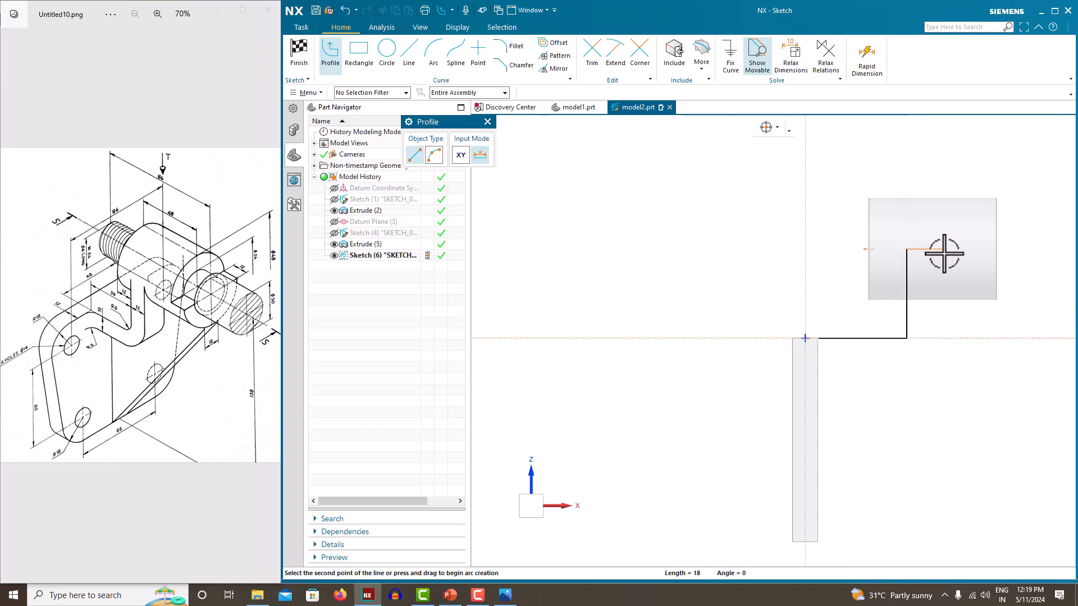
{"action": "key", "text": "Escape"}
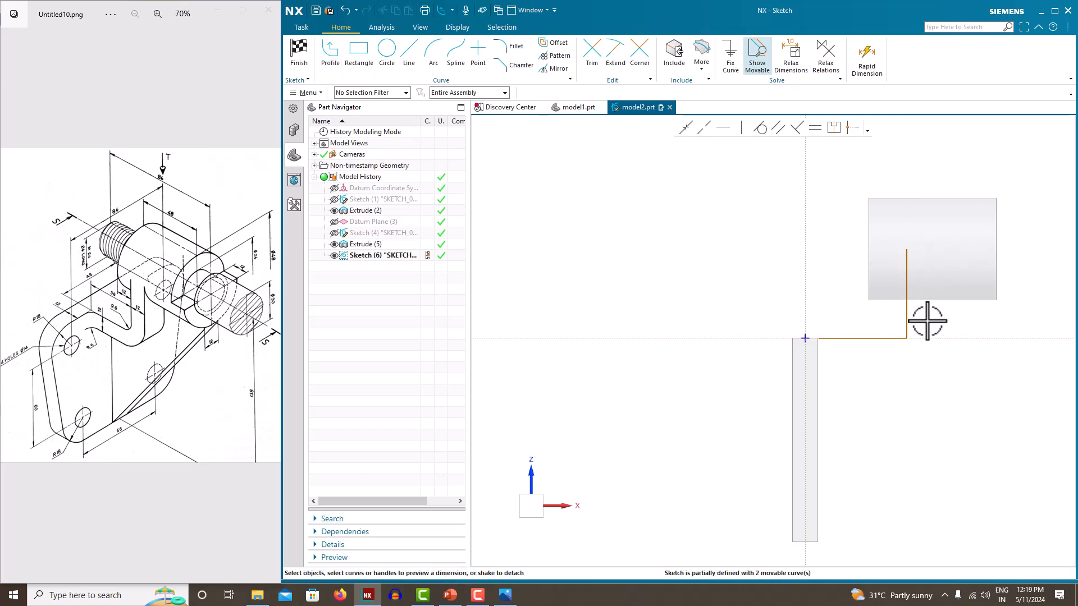
{"action": "scroll", "coordinate": [868, 342], "scroll_direction": "up", "scroll_amount": 3}
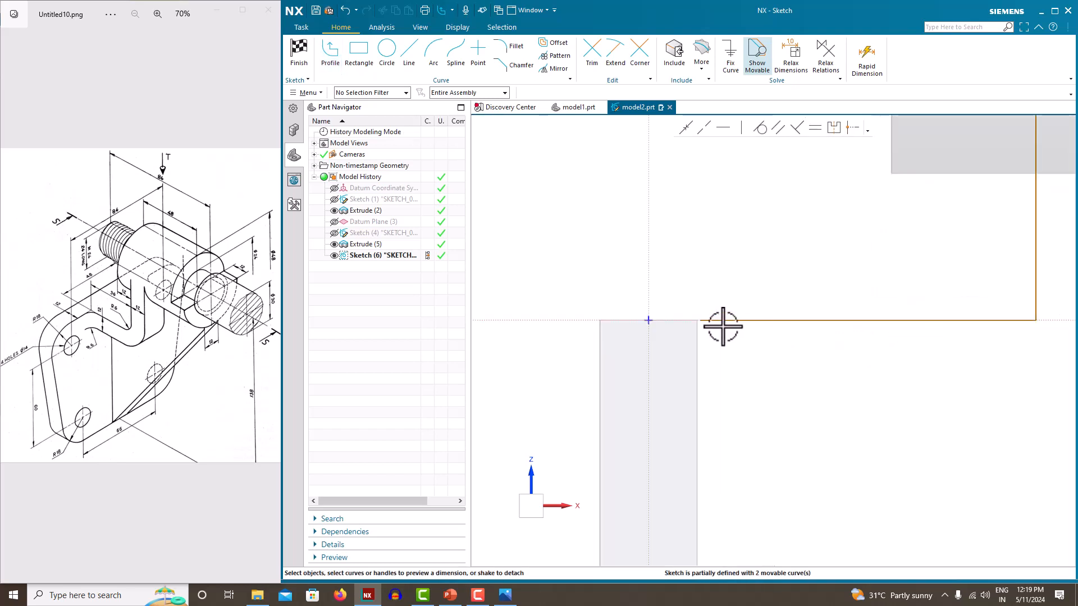
{"action": "scroll", "coordinate": [702, 326], "scroll_direction": "up", "scroll_amount": 4}
{"action": "left_click", "coordinate": [667, 303]}
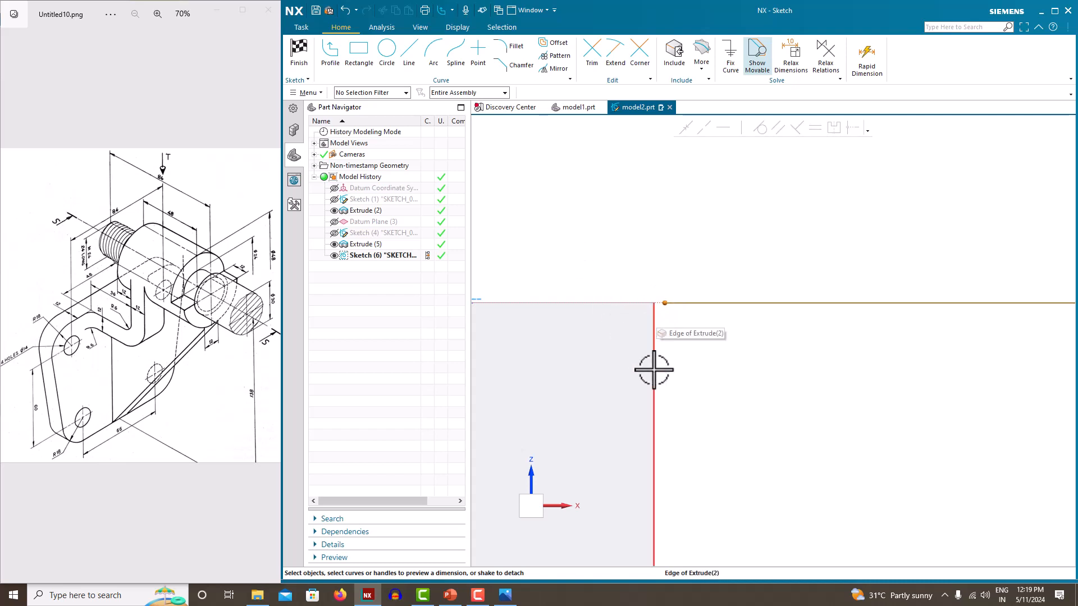
Constrain the line's start onto the base block edge and dimension the horizontal line 36
{"action": "left_click", "coordinate": [654, 310]}
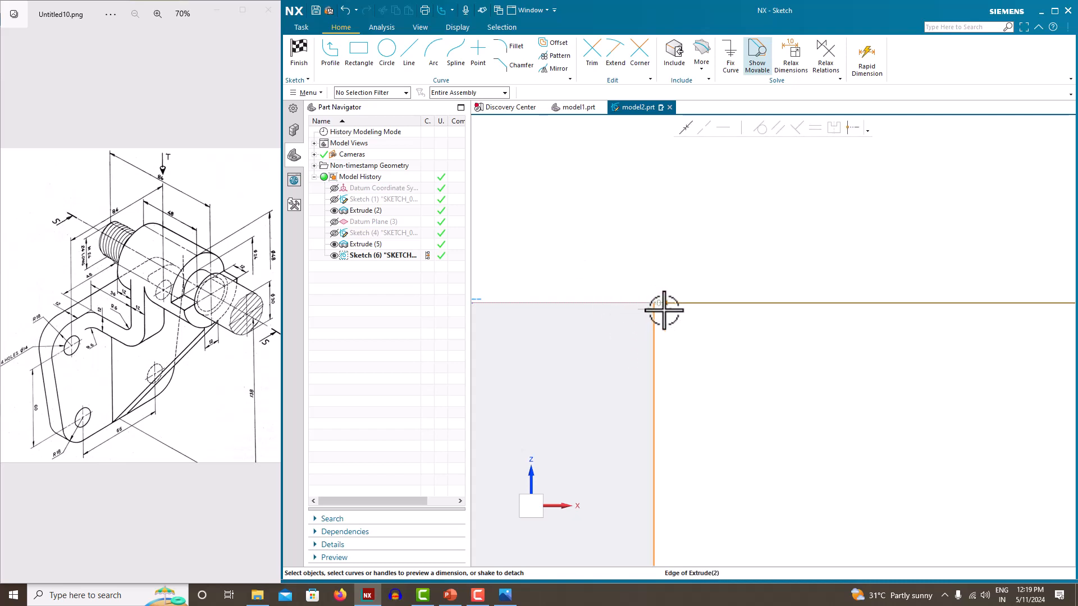
{"action": "left_click", "coordinate": [685, 130]}
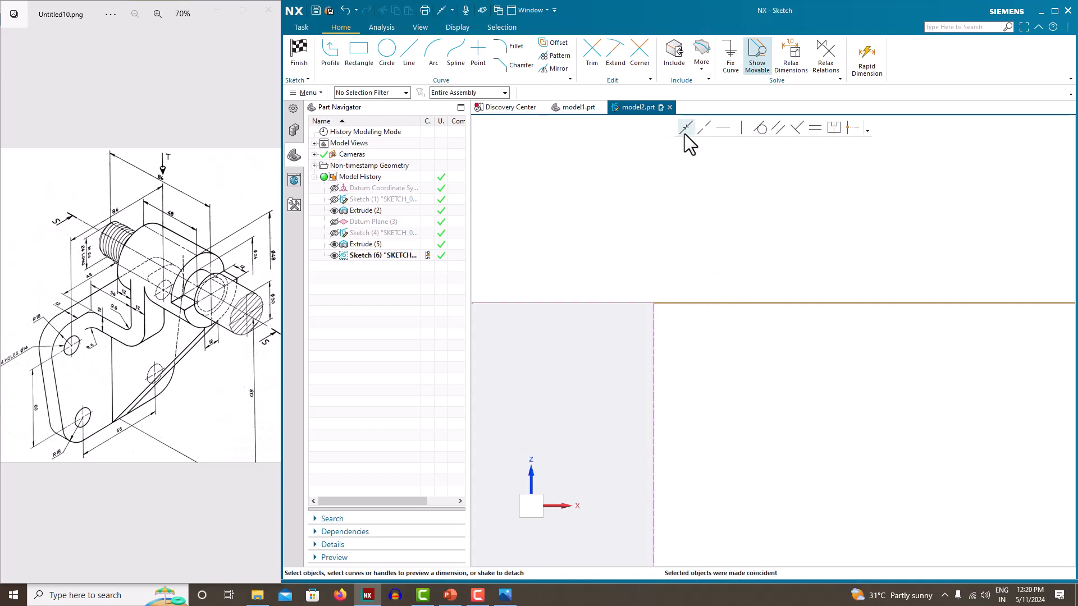
{"action": "left_click", "coordinate": [682, 303]}
{"action": "scroll", "coordinate": [695, 341], "scroll_direction": "down", "scroll_amount": 4}
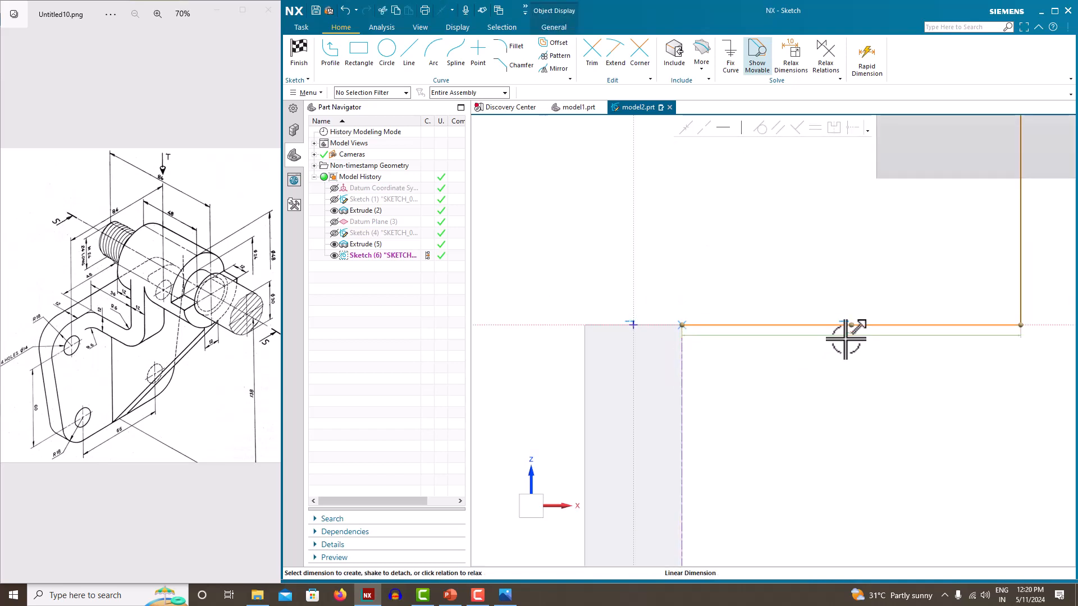
{"action": "left_click", "coordinate": [846, 338]}
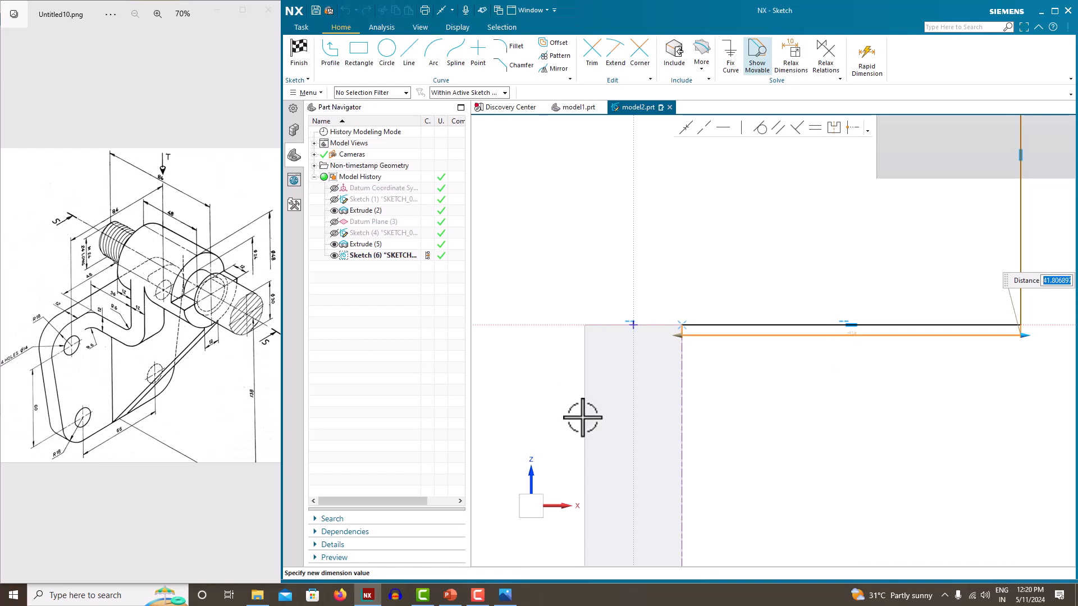
{"action": "type", "text": "36"}
{"action": "key", "text": "Return"}
Dimension the vertical line 42 and move the 36 dimension label lower
{"action": "scroll", "coordinate": [712, 391], "scroll_direction": "down", "scroll_amount": 4}
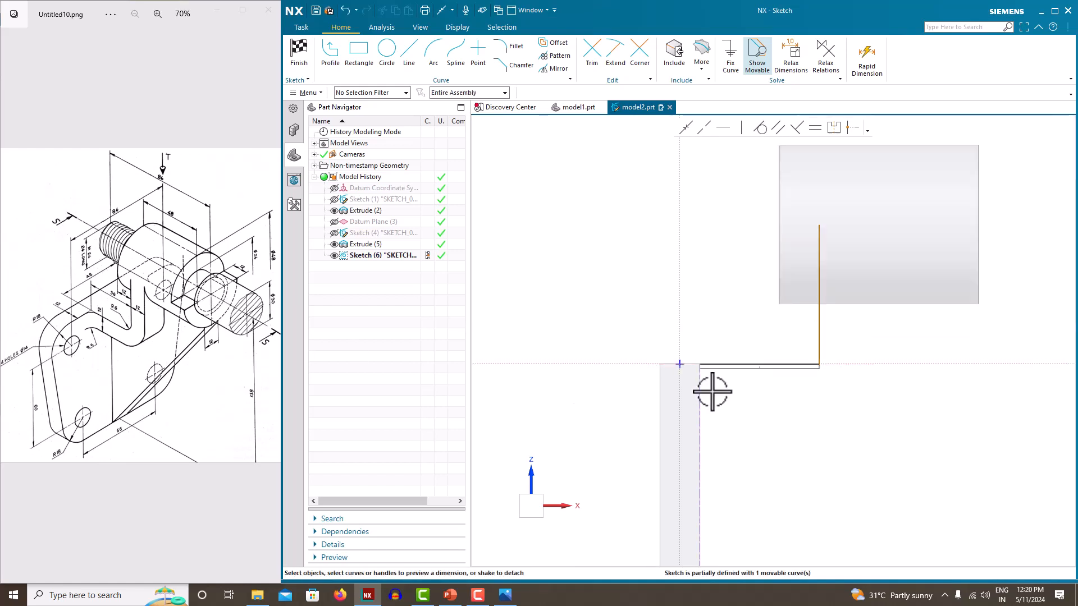
{"action": "scroll", "coordinate": [807, 290], "scroll_direction": "up", "scroll_amount": 3}
{"action": "left_click", "coordinate": [829, 269]}
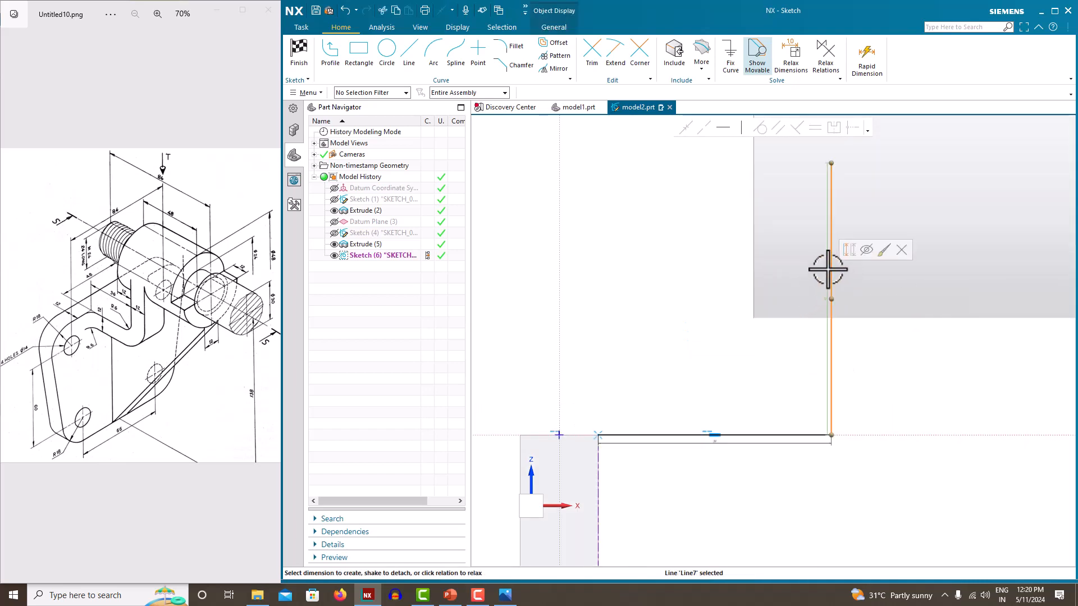
{"action": "scroll", "coordinate": [817, 290], "scroll_direction": "up", "scroll_amount": 4}
{"action": "left_click", "coordinate": [804, 278]}
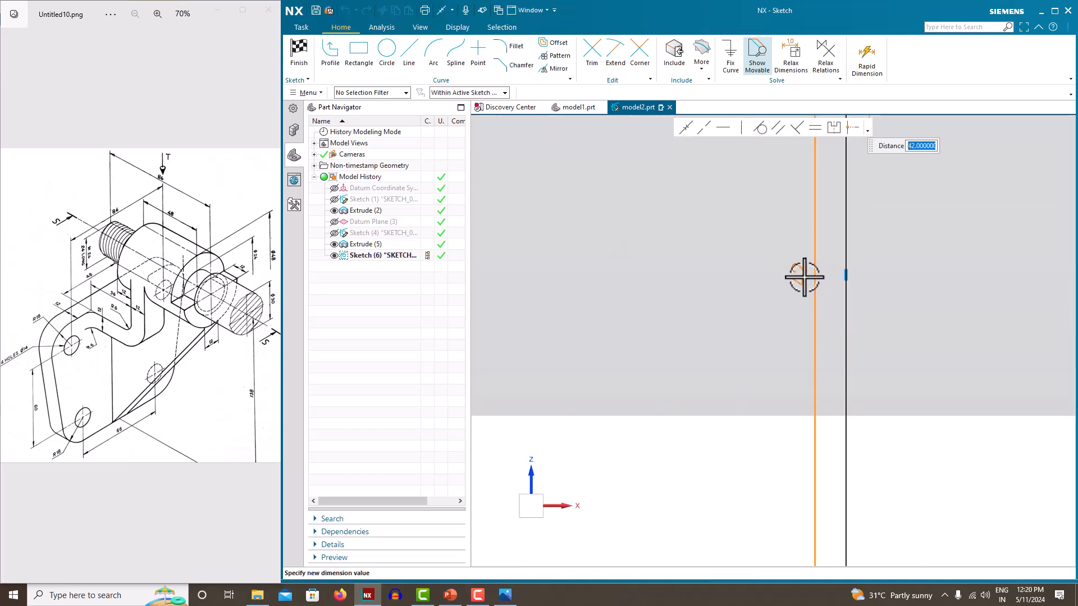
{"action": "key", "text": "Return"}
{"action": "scroll", "coordinate": [720, 415], "scroll_direction": "down", "scroll_amount": 10}
{"action": "scroll", "coordinate": [708, 414], "scroll_direction": "up", "scroll_amount": 3}
{"action": "scroll", "coordinate": [708, 414], "scroll_direction": "down", "scroll_amount": 6}
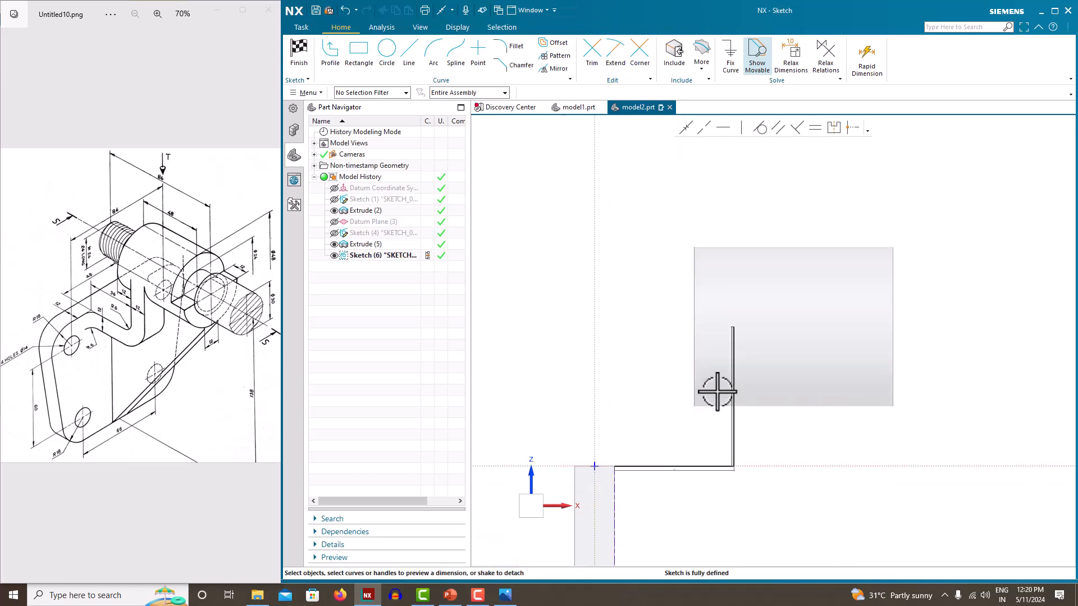
{"action": "scroll", "coordinate": [712, 385], "scroll_direction": "up", "scroll_amount": 7}
{"action": "left_click", "coordinate": [634, 532]}
{"action": "left_click_drag", "start_coordinate": [634, 531], "coordinate": [635, 536]}
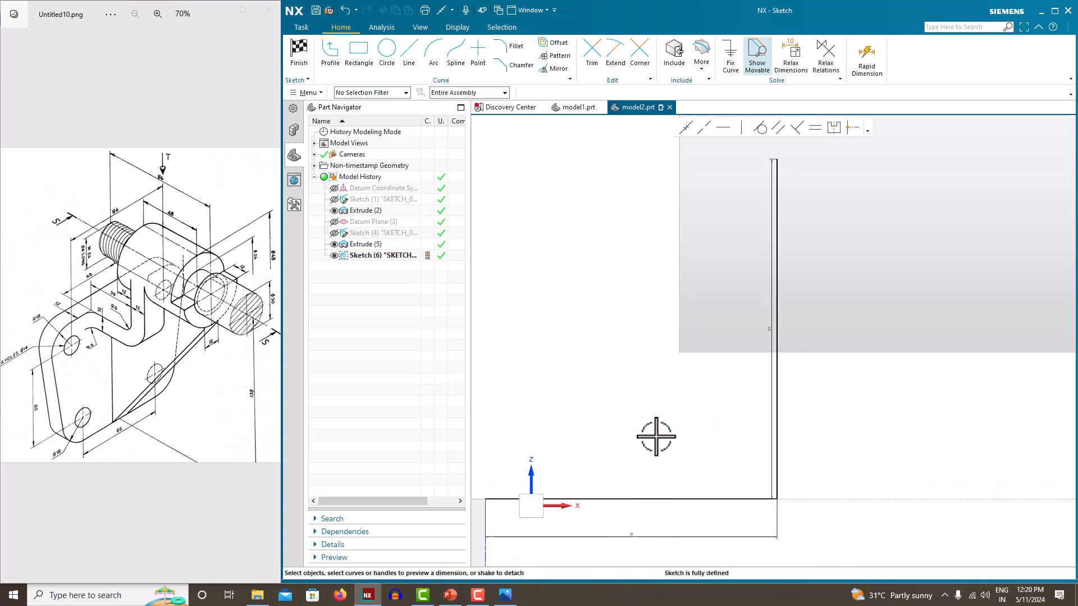
{"action": "scroll", "coordinate": [657, 437], "scroll_direction": "up", "scroll_amount": 4}
{"action": "scroll", "coordinate": [672, 414], "scroll_direction": "down", "scroll_amount": 5}
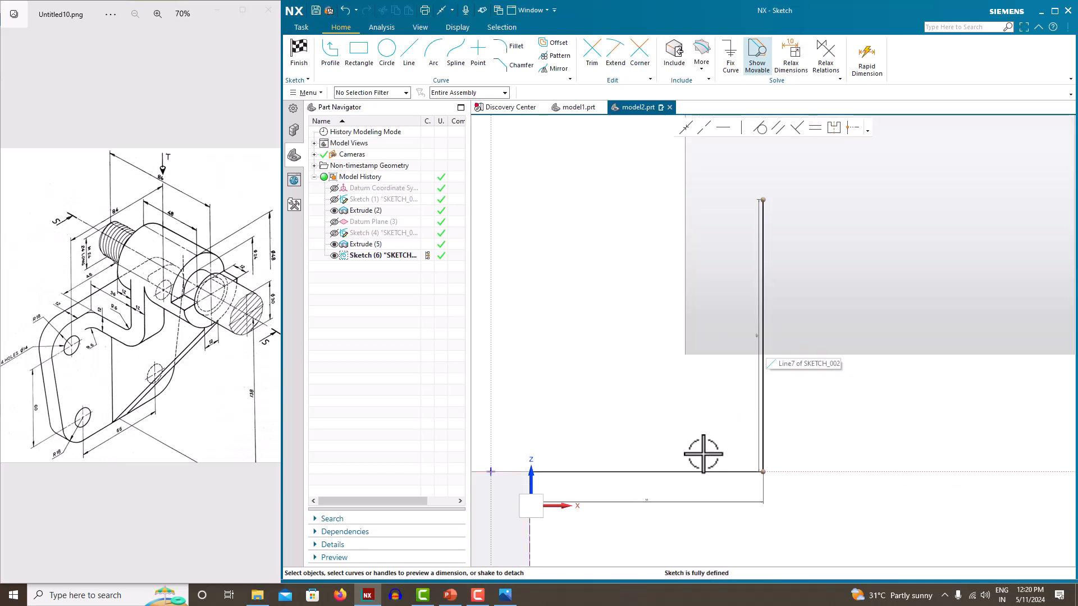
{"action": "left_click", "coordinate": [763, 336]}
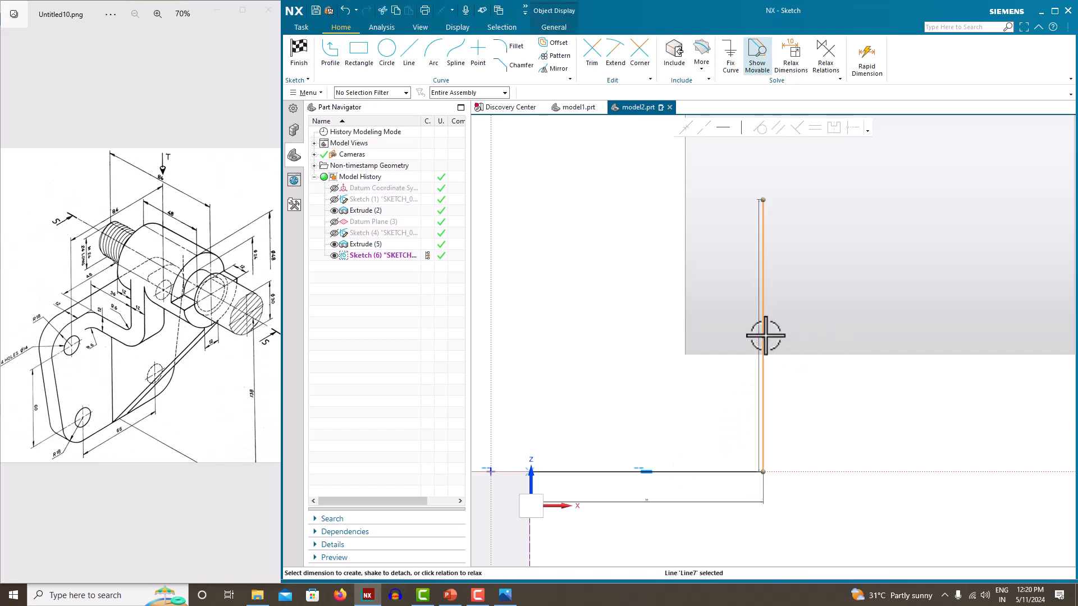
Offset the vertical line Line7 and the horizontal line by 12 mm
{"action": "left_click", "coordinate": [546, 45]}
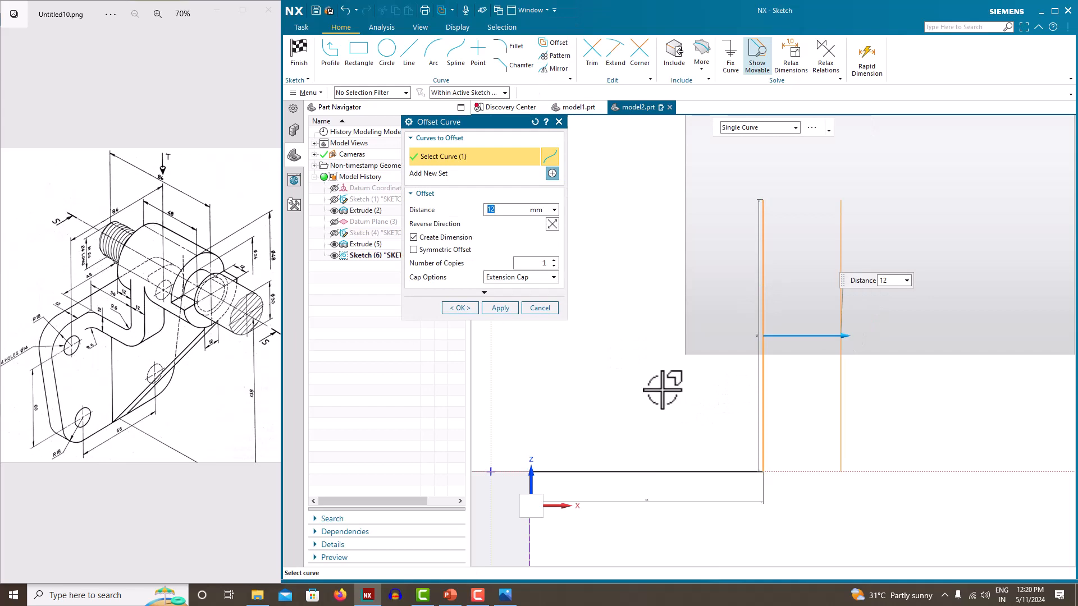
{"action": "left_click", "coordinate": [663, 474]}
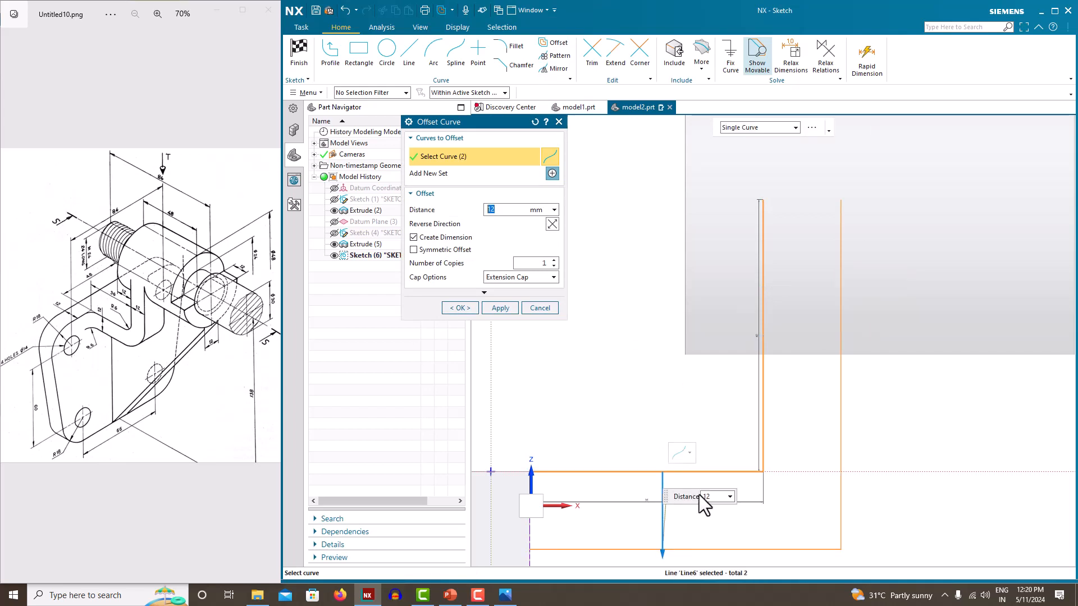
{"action": "scroll", "coordinate": [746, 344], "scroll_direction": "down", "scroll_amount": 3}
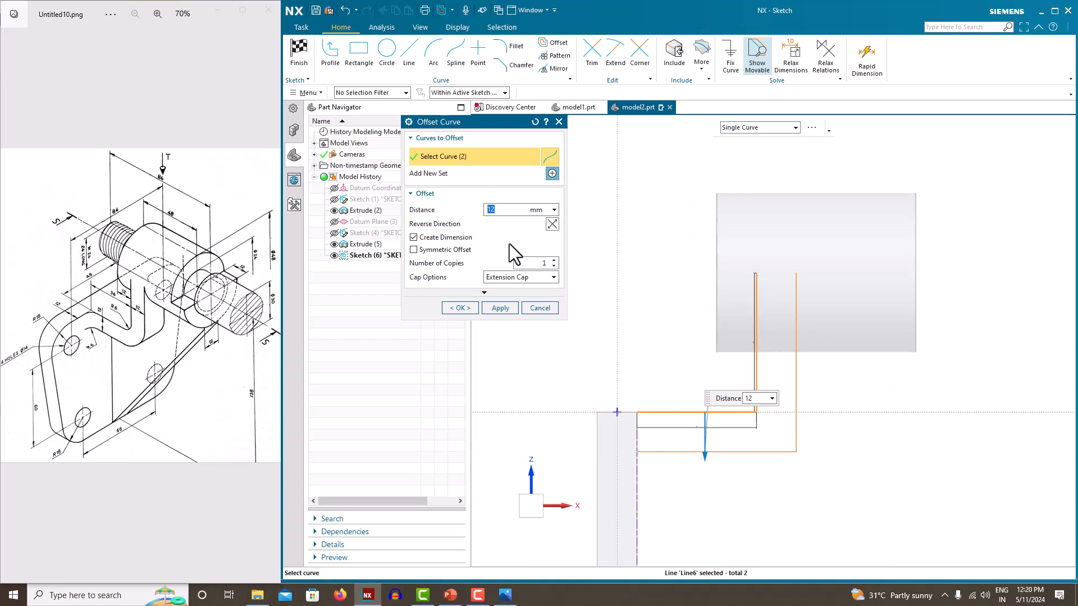
{"action": "left_click", "coordinate": [469, 304]}
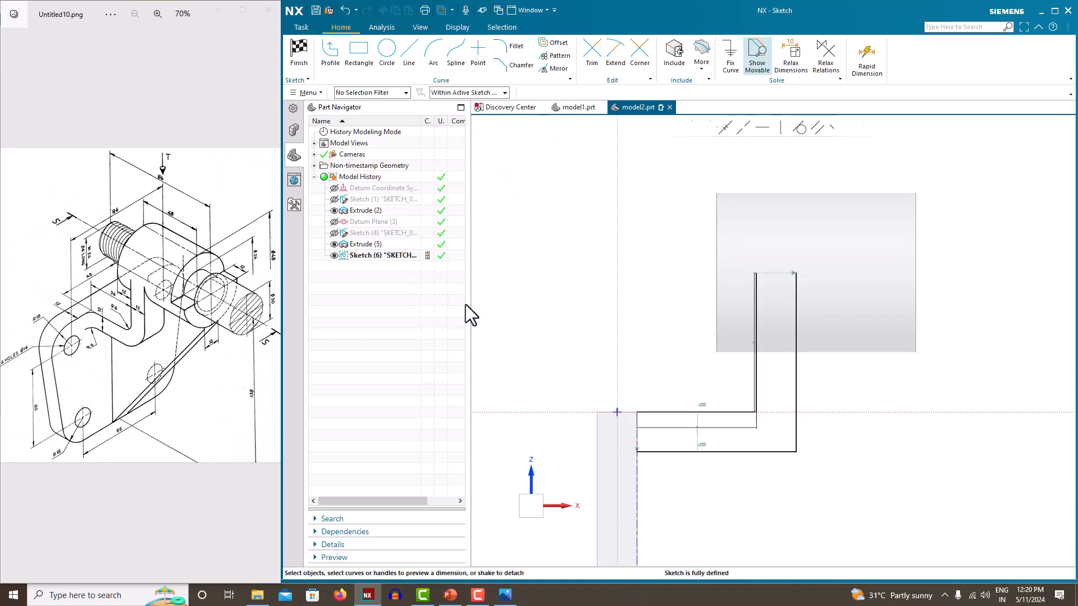
Draw a vertical line across the L's open left ends and a horizontal line across its top ends
{"action": "left_click", "coordinate": [330, 51]}
{"action": "scroll", "coordinate": [623, 438], "scroll_direction": "up", "scroll_amount": 4}
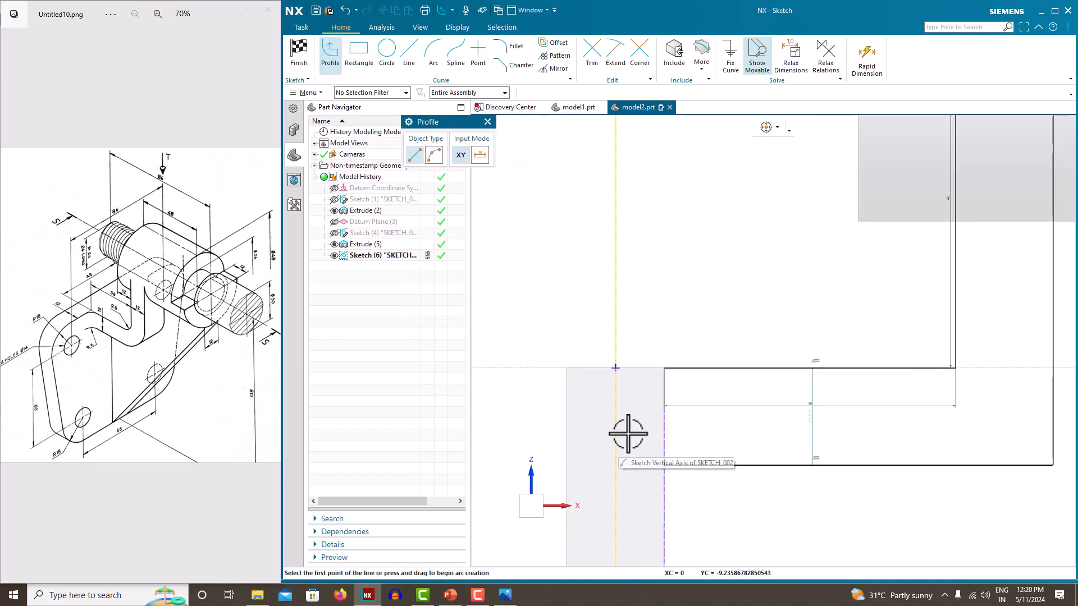
{"action": "left_click", "coordinate": [664, 368]}
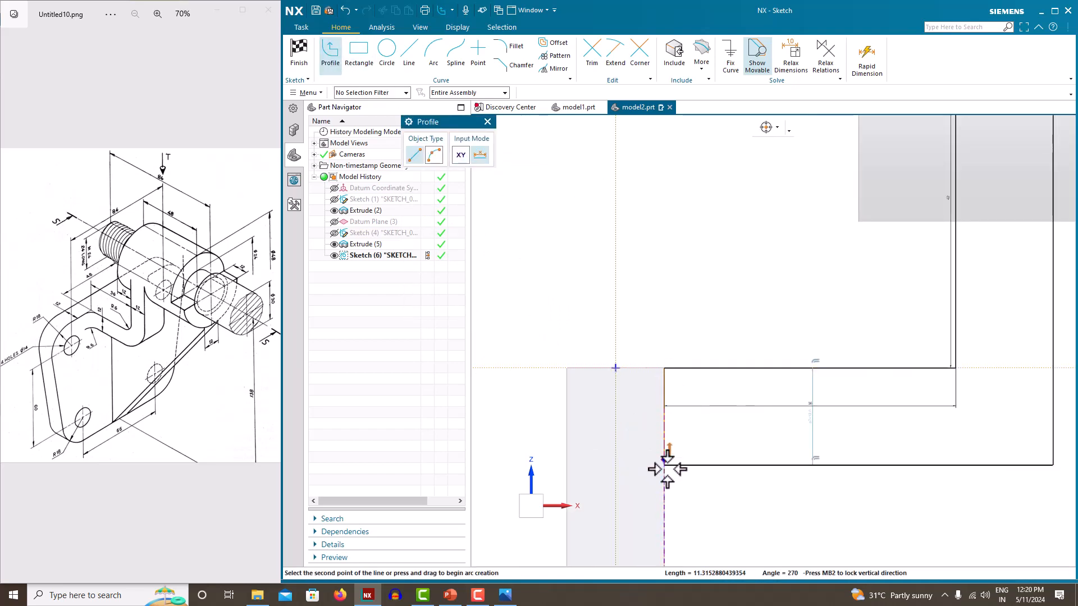
{"action": "left_click", "coordinate": [664, 466]}
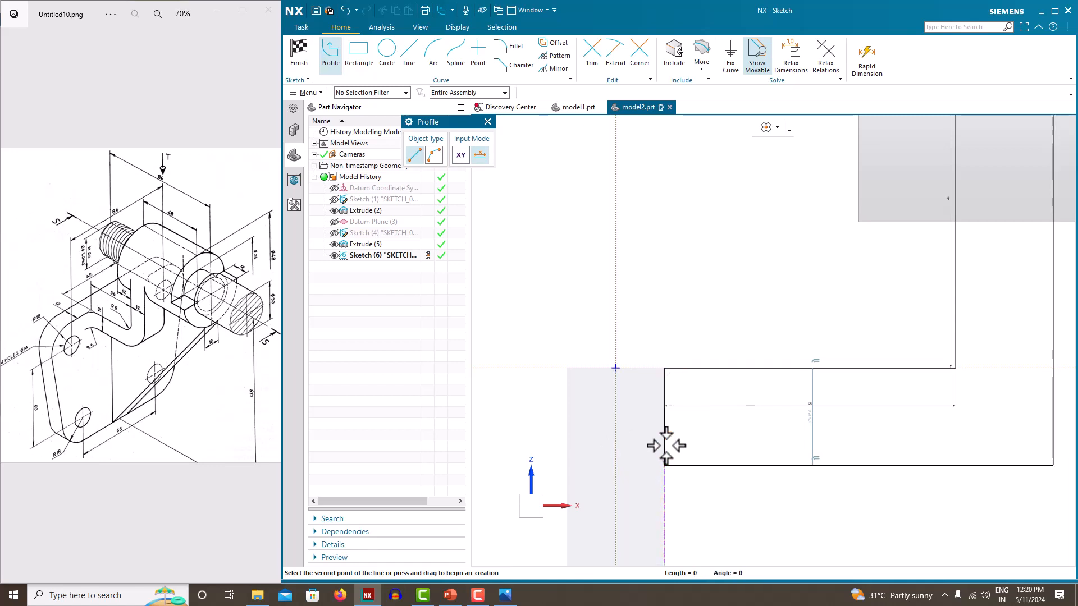
{"action": "middle_click", "coordinate": [666, 289]}
{"action": "scroll", "coordinate": [568, 373], "scroll_direction": "down", "scroll_amount": 3}
{"action": "scroll", "coordinate": [842, 200], "scroll_direction": "up", "scroll_amount": 2}
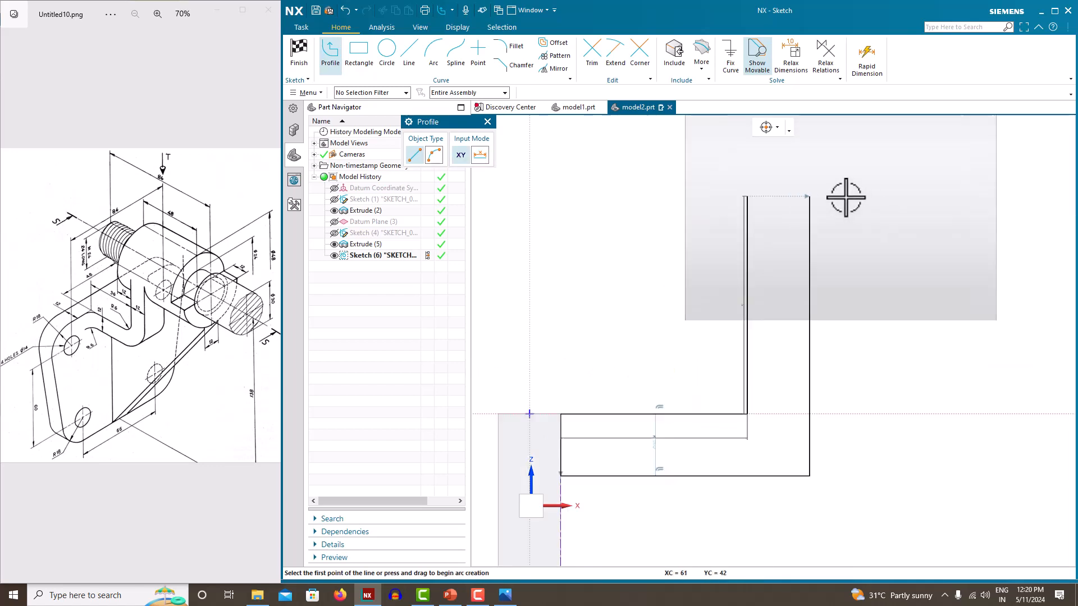
{"action": "left_click", "coordinate": [722, 198]}
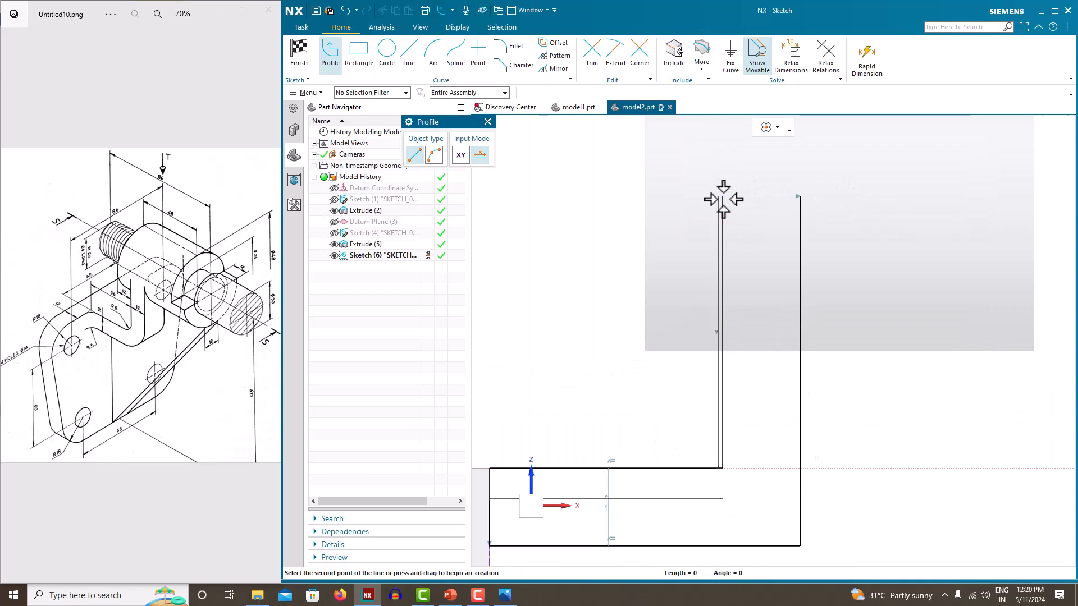
{"action": "left_click", "coordinate": [800, 197]}
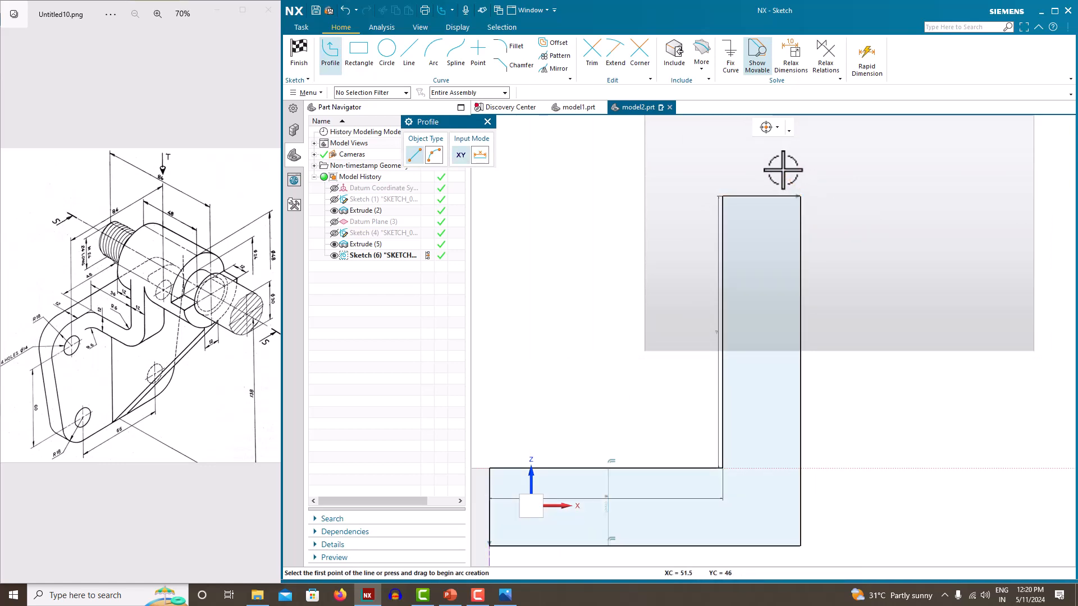
{"action": "key", "text": "Escape"}
{"action": "scroll", "coordinate": [782, 348], "scroll_direction": "down", "scroll_amount": 2}
{"action": "scroll", "coordinate": [751, 519], "scroll_direction": "up", "scroll_amount": 2}
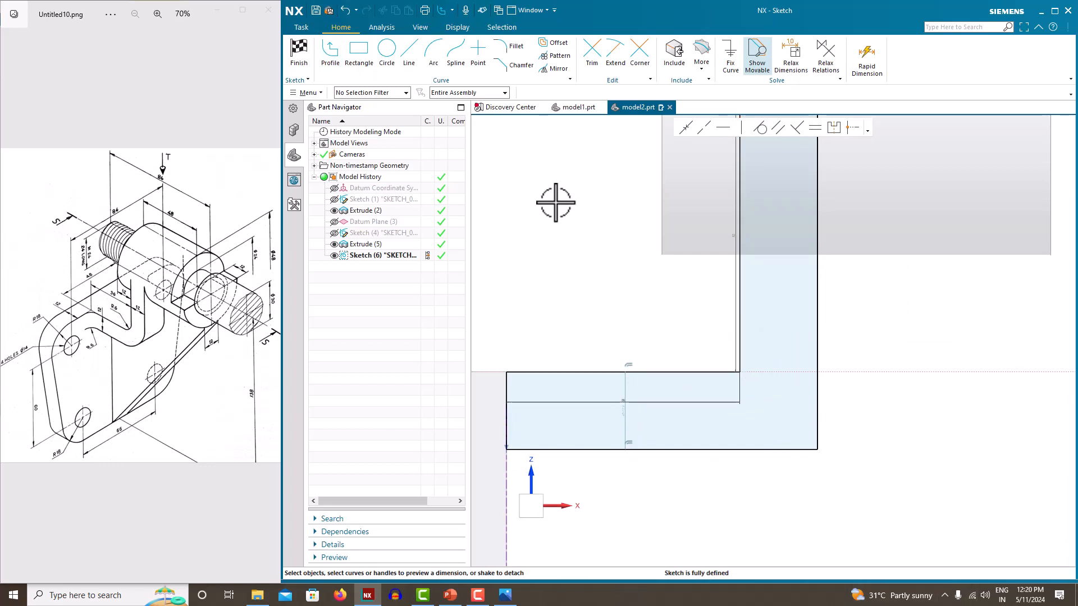
Fillet both bends of the L-shaped rib profile, with a radius 23 fillet on the inner corner
{"action": "left_click", "coordinate": [508, 45]}
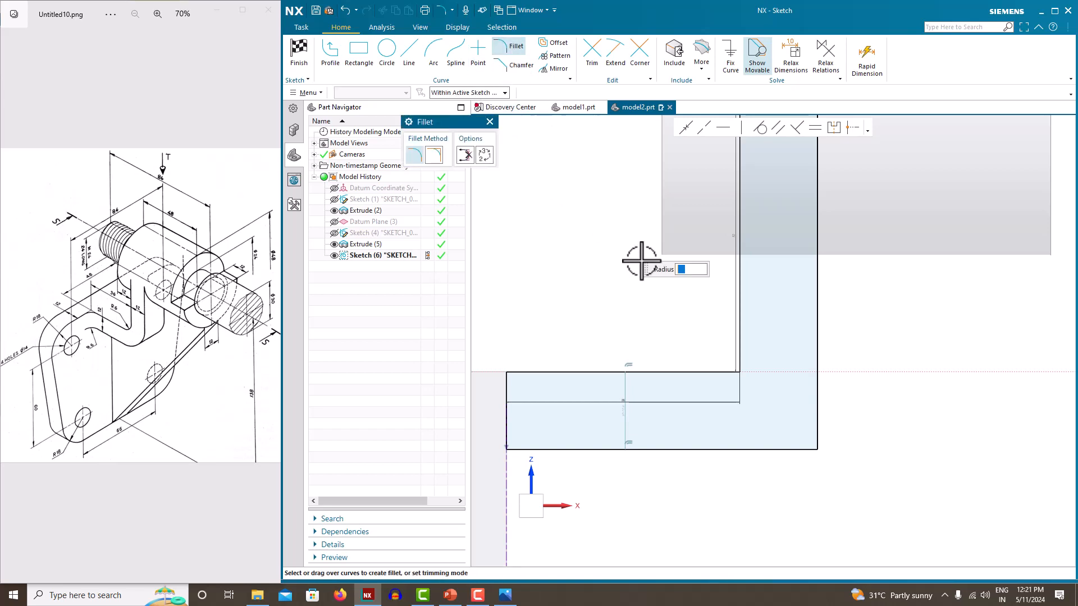
{"action": "left_click", "coordinate": [818, 413]}
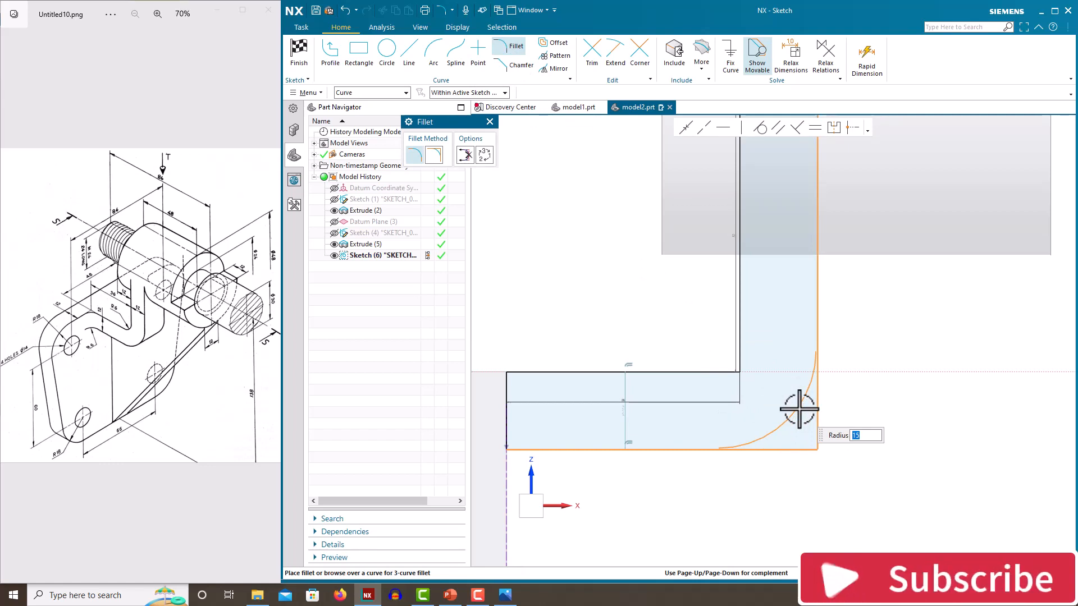
{"action": "left_click", "coordinate": [800, 409]}
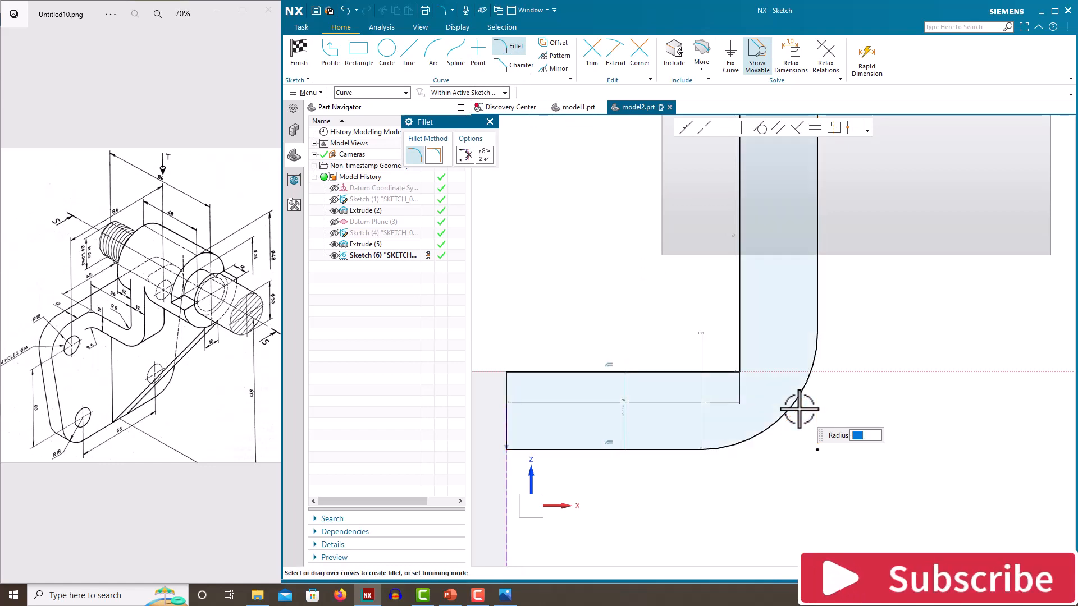
{"action": "left_click", "coordinate": [722, 372]}
{"action": "left_click", "coordinate": [741, 325]}
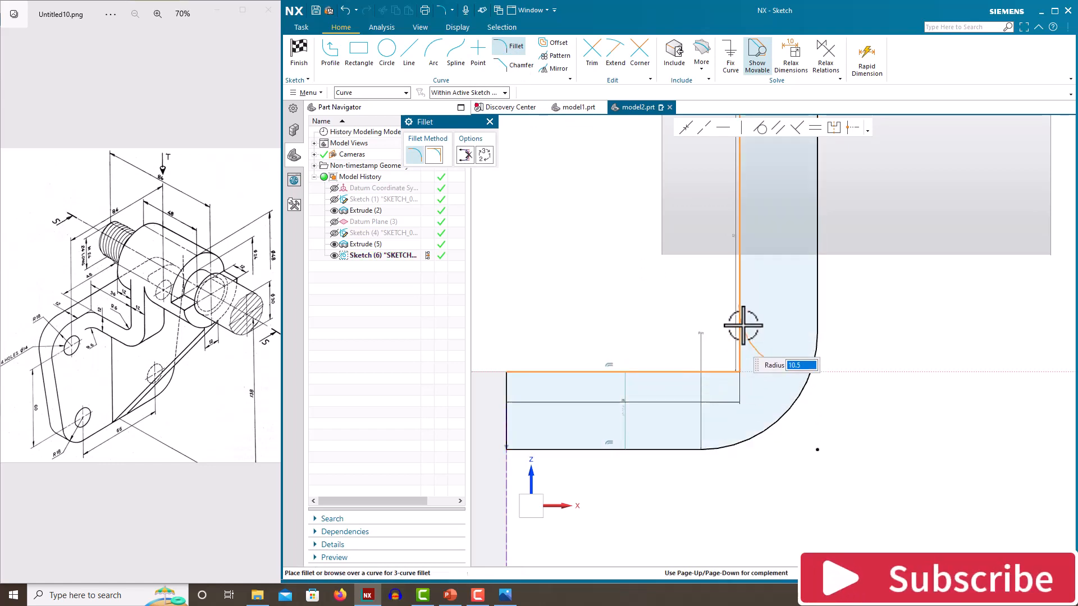
{"action": "left_click", "coordinate": [709, 314]}
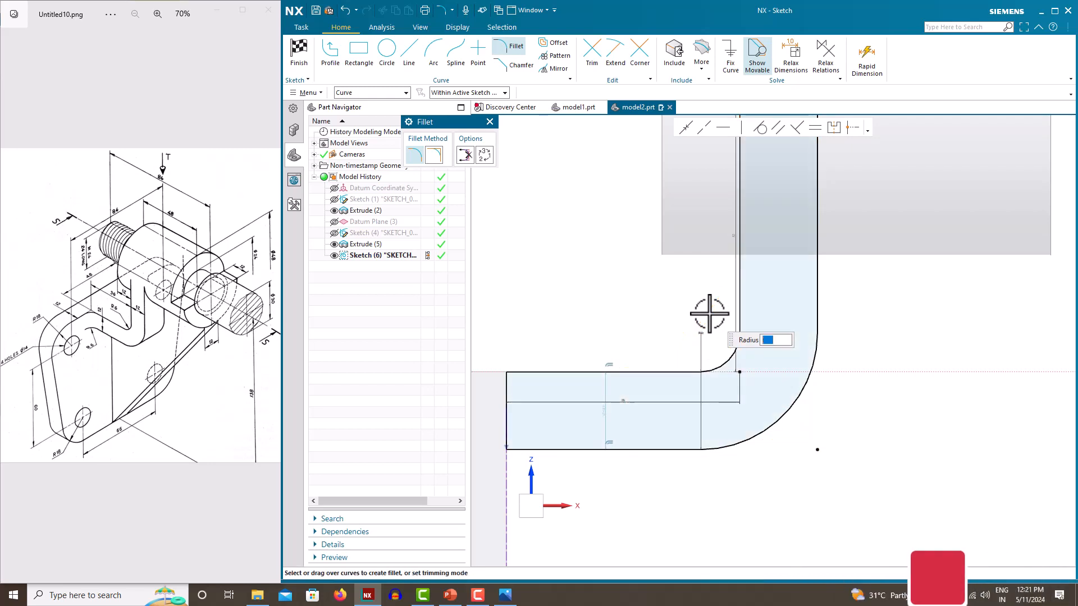
{"action": "key", "text": "Escape"}
Finish the sketch and return to Modeling
{"action": "scroll", "coordinate": [812, 510], "scroll_direction": "down", "scroll_amount": 4}
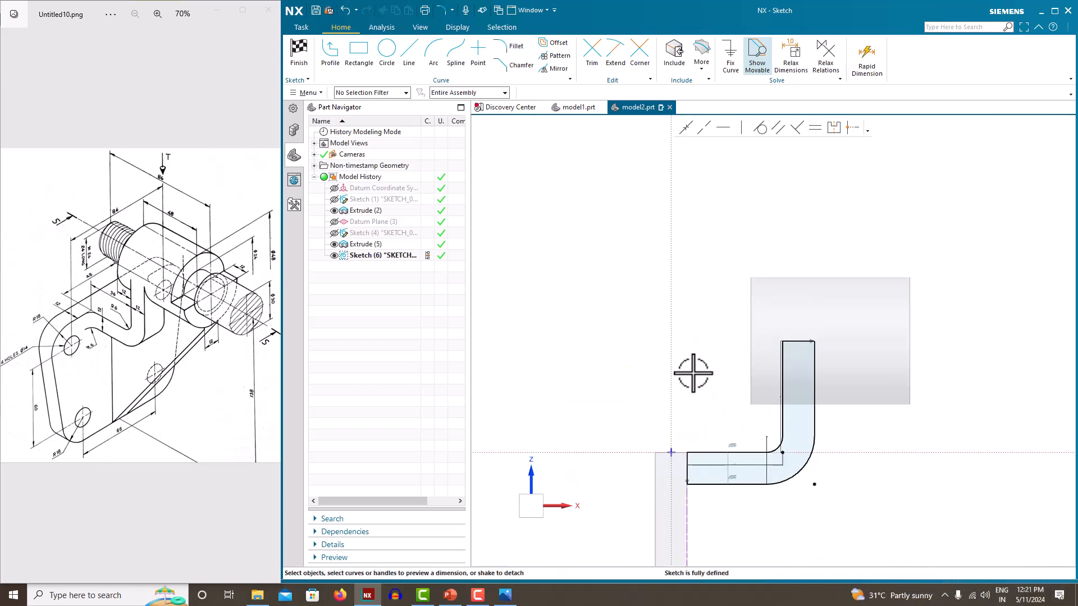
{"action": "right_click", "coordinate": [629, 264]}
{"action": "left_click", "coordinate": [643, 275]}
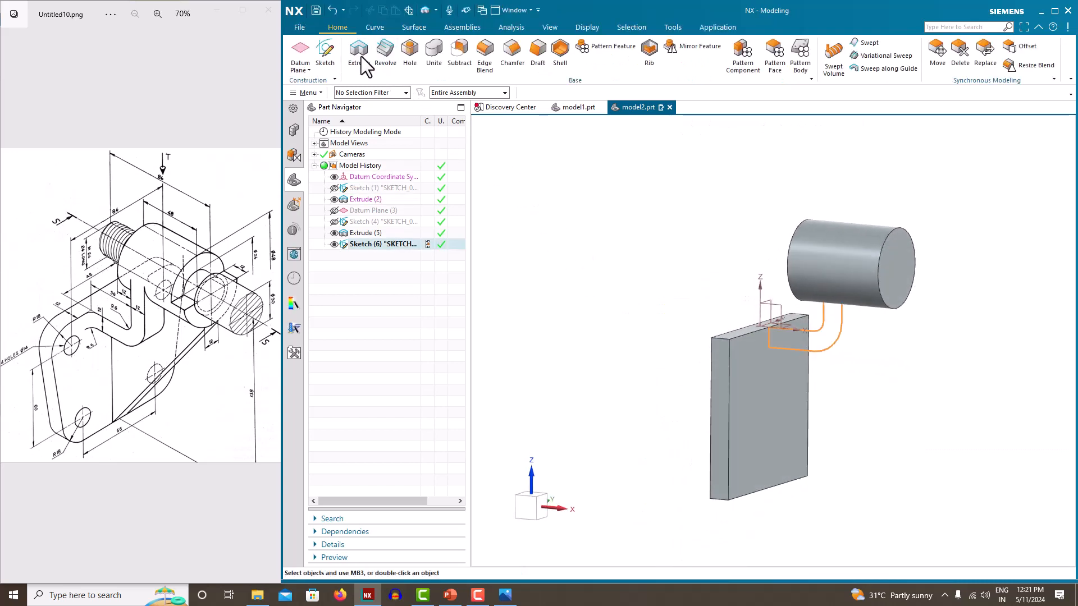
Extrude the filleted L profile symmetrically to a 48 mm width, united with the plate
{"action": "left_click", "coordinate": [361, 55]}
{"action": "left_click", "coordinate": [506, 331]}
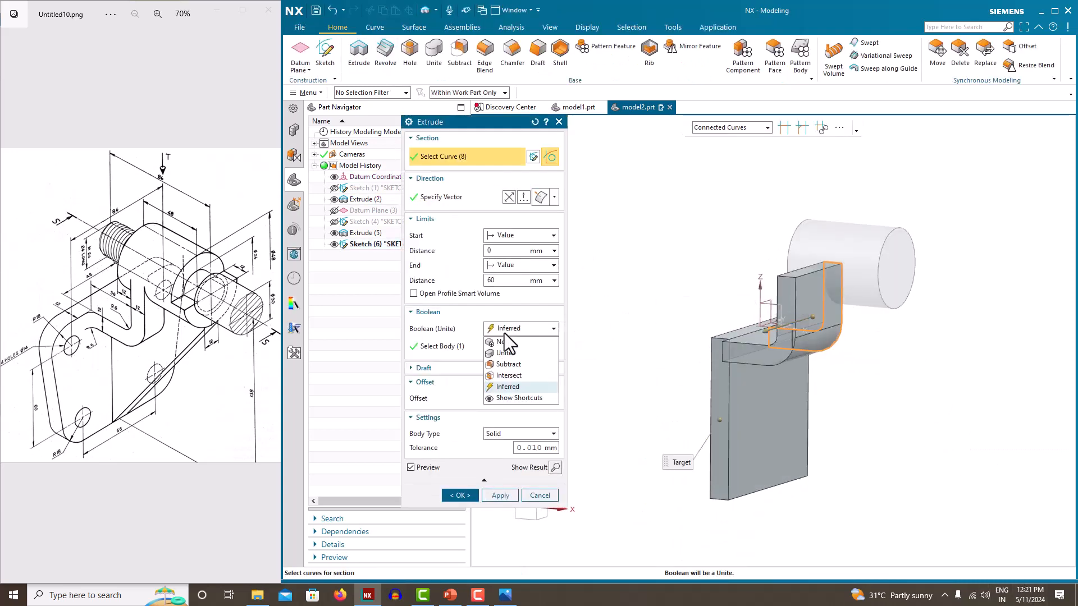
{"action": "left_click", "coordinate": [508, 364]}
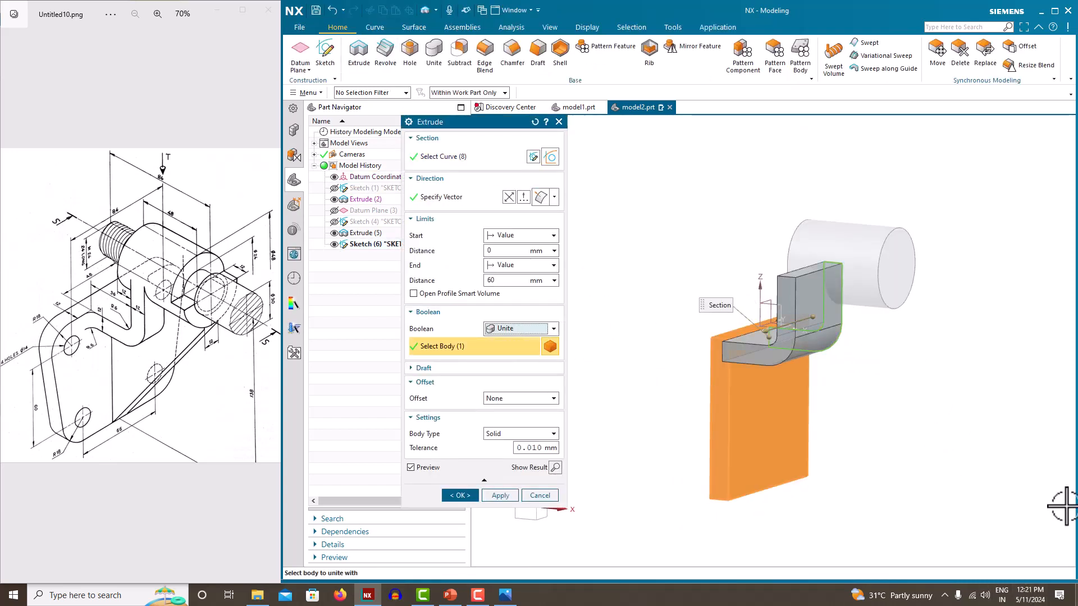
{"action": "left_click", "coordinate": [494, 265]}
{"action": "left_click", "coordinate": [511, 301]}
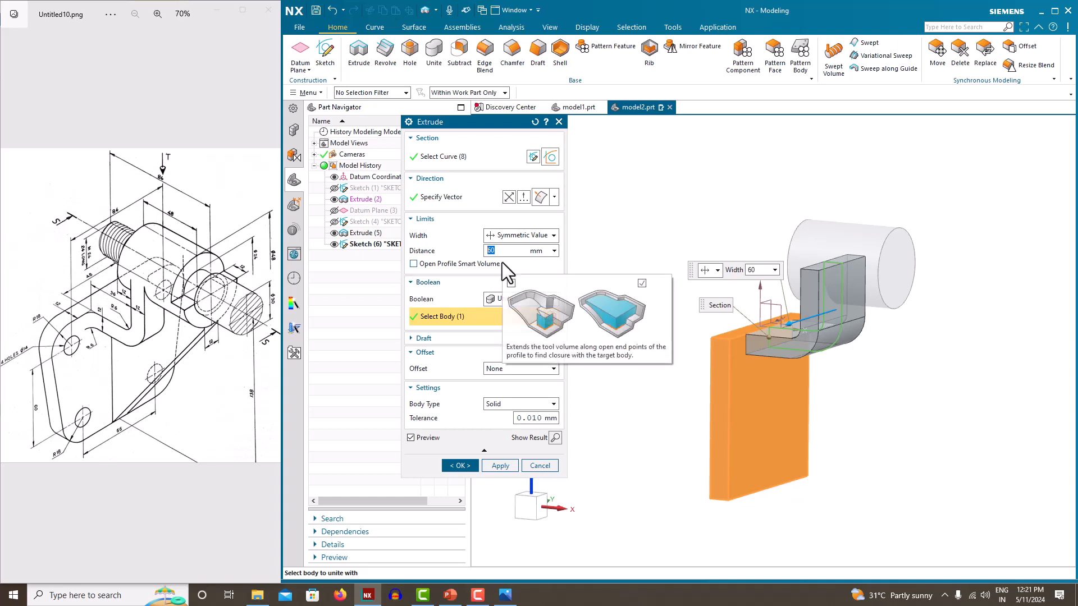
{"action": "type", "text": "48"}
{"action": "key", "text": "Return"}
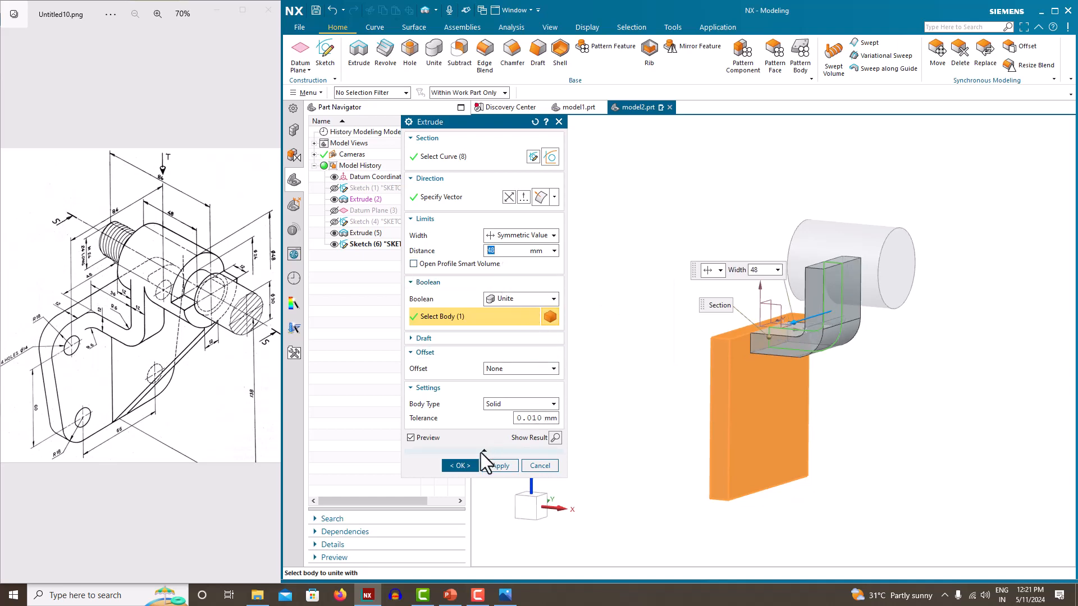
{"action": "left_click", "coordinate": [466, 465]}
{"action": "middle_click_drag", "start_coordinate": [584, 272], "coordinate": [564, 263]}
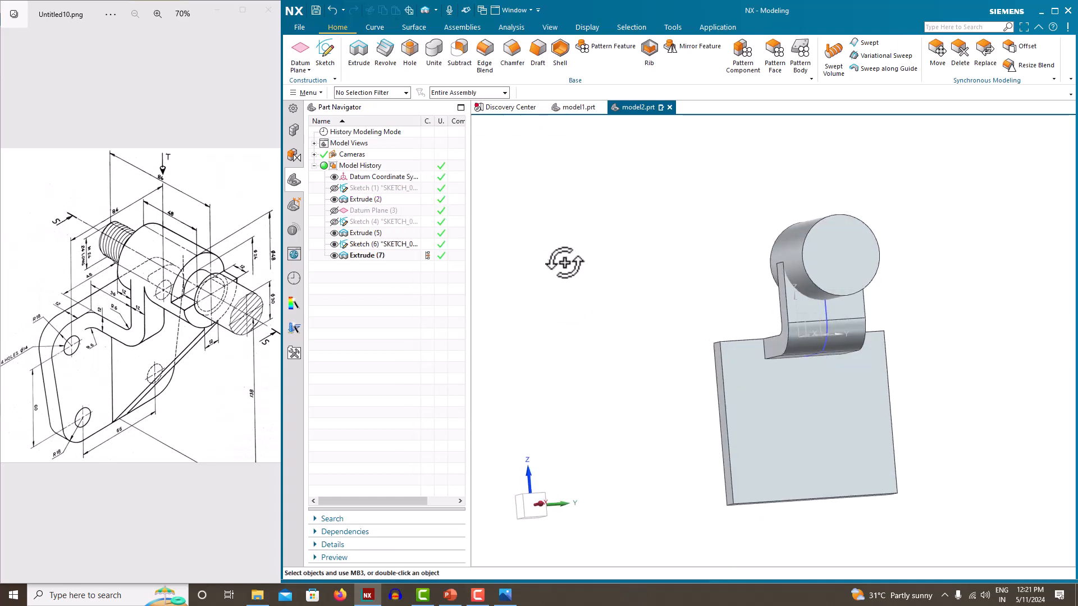
{"action": "middle_click_drag", "start_coordinate": [807, 314], "coordinate": [819, 342]}
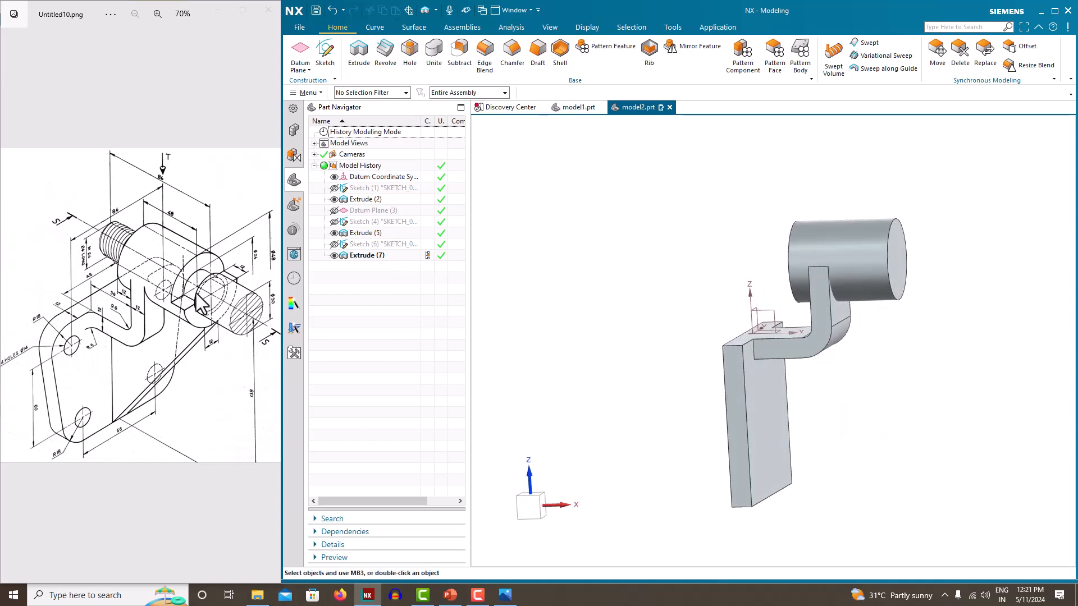
{"action": "middle_click_drag", "start_coordinate": [641, 275], "coordinate": [602, 280]}
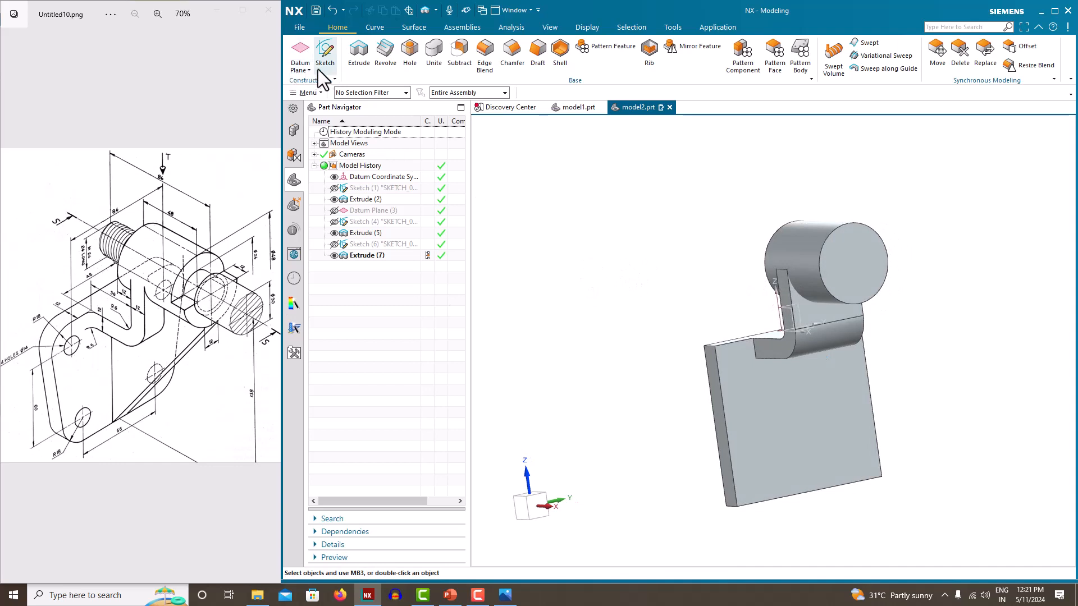
Start a sketch on the cylinder end face with an outer edge circle and a smaller concentric circle
{"action": "left_click", "coordinate": [324, 51]}
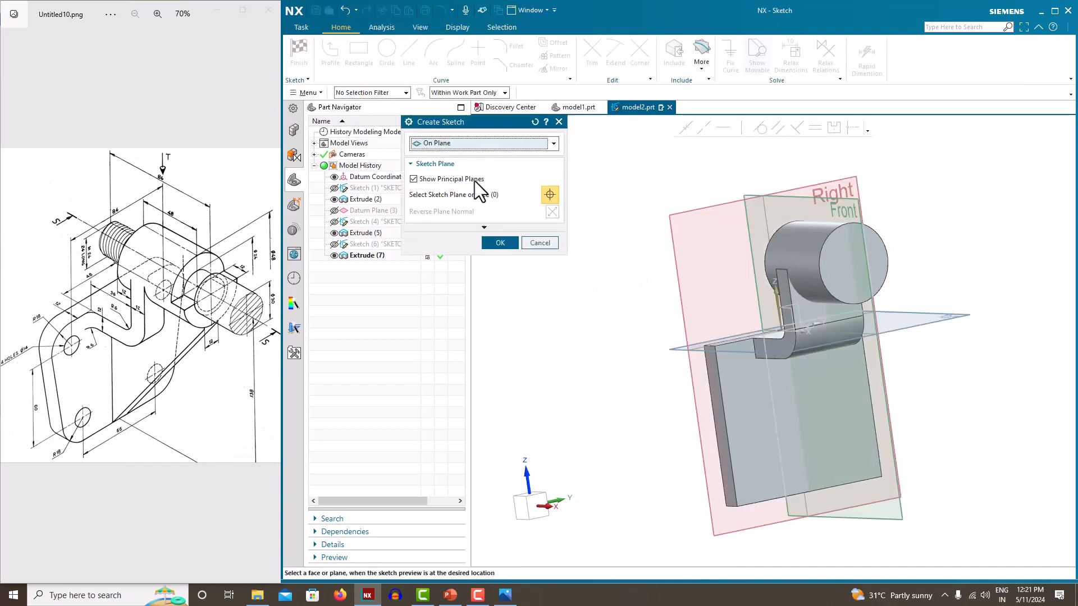
{"action": "left_click", "coordinate": [865, 263]}
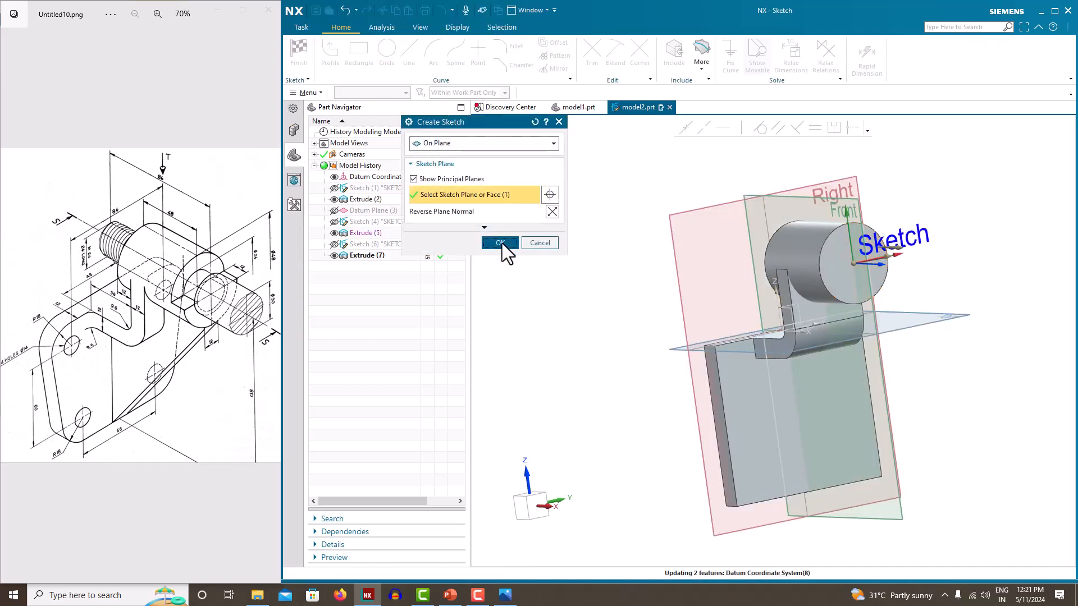
{"action": "left_click", "coordinate": [500, 242]}
{"action": "left_click", "coordinate": [386, 62]}
{"action": "scroll", "coordinate": [753, 324], "scroll_direction": "up", "scroll_amount": 4}
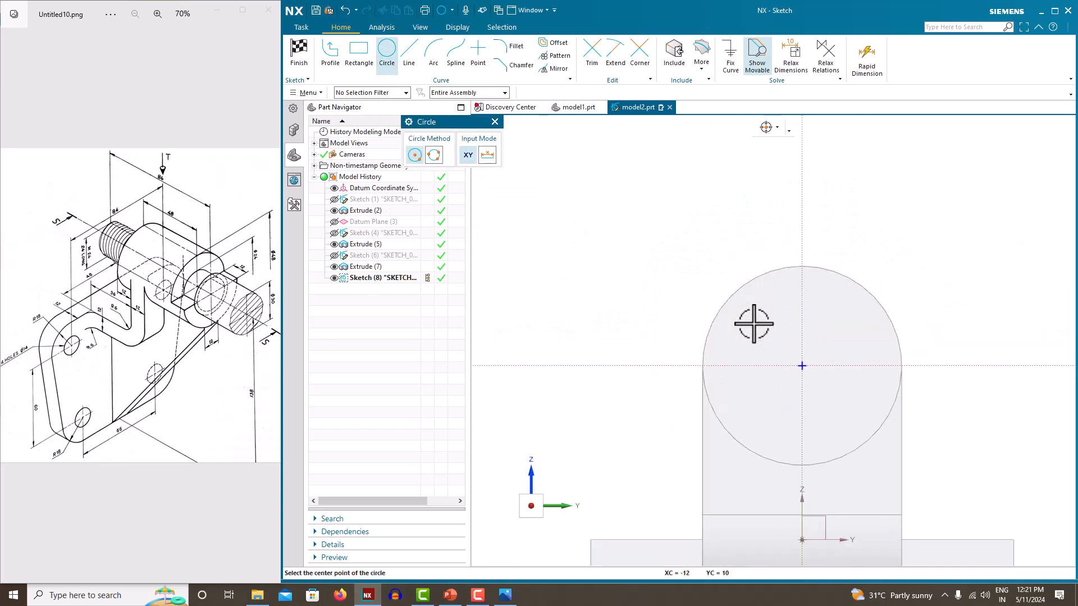
{"action": "left_click", "coordinate": [802, 366]}
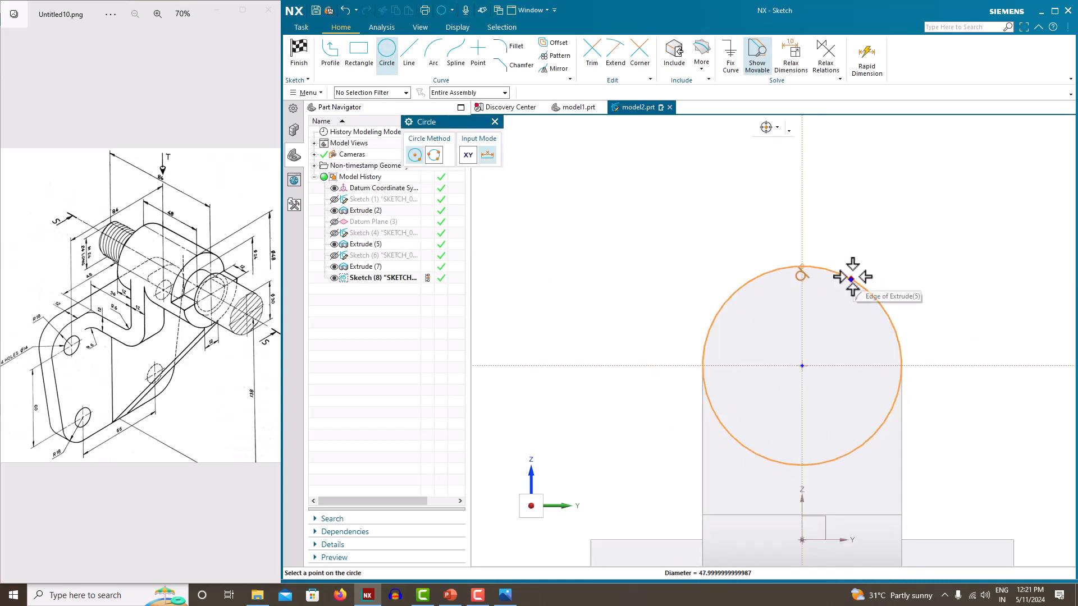
{"action": "left_click", "coordinate": [801, 265]}
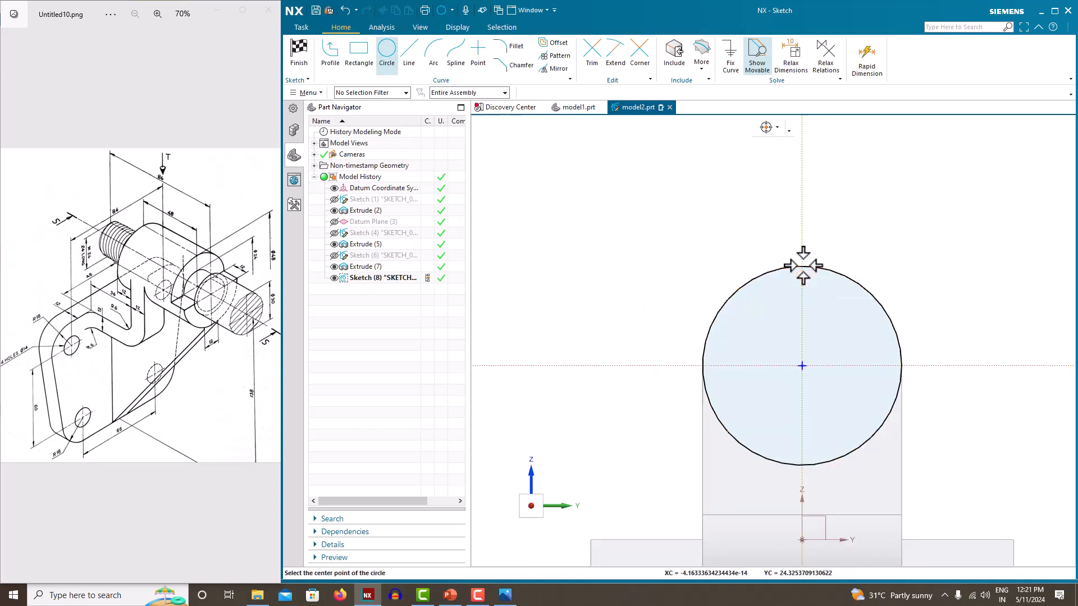
{"action": "left_click", "coordinate": [802, 366]}
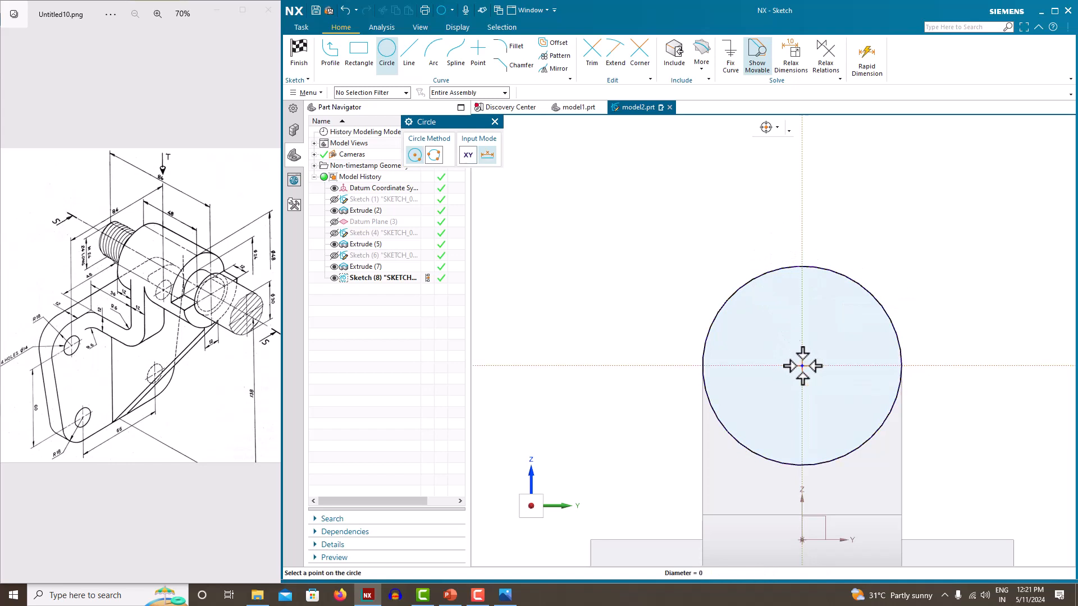
{"action": "left_click", "coordinate": [766, 313]}
{"action": "key", "text": "Escape"}
Dimension the inner circle to Ø24
{"action": "left_click", "coordinate": [838, 313]}
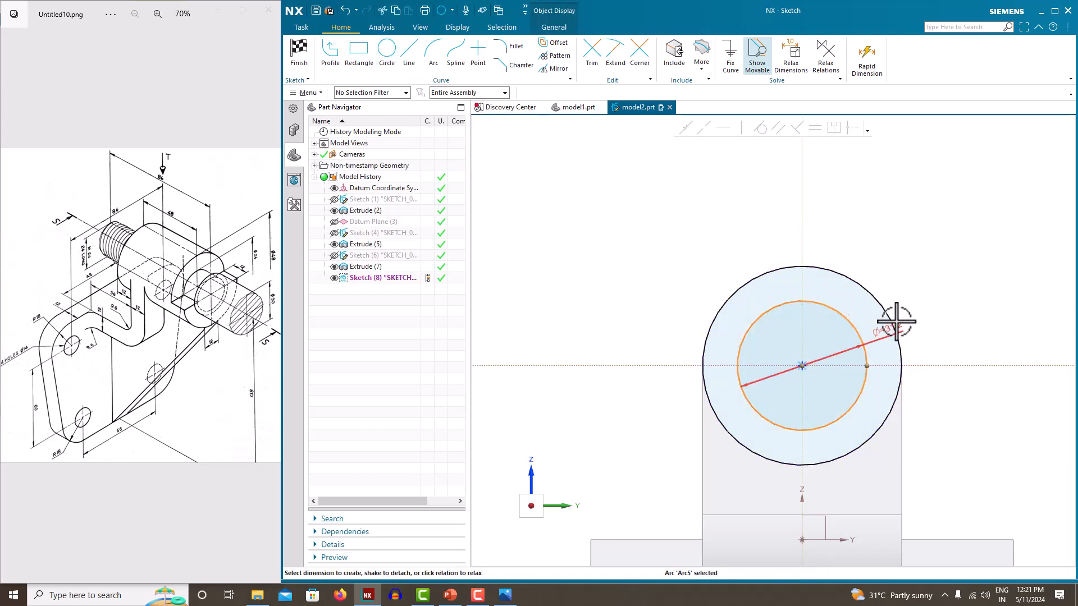
{"action": "left_click", "coordinate": [897, 325]}
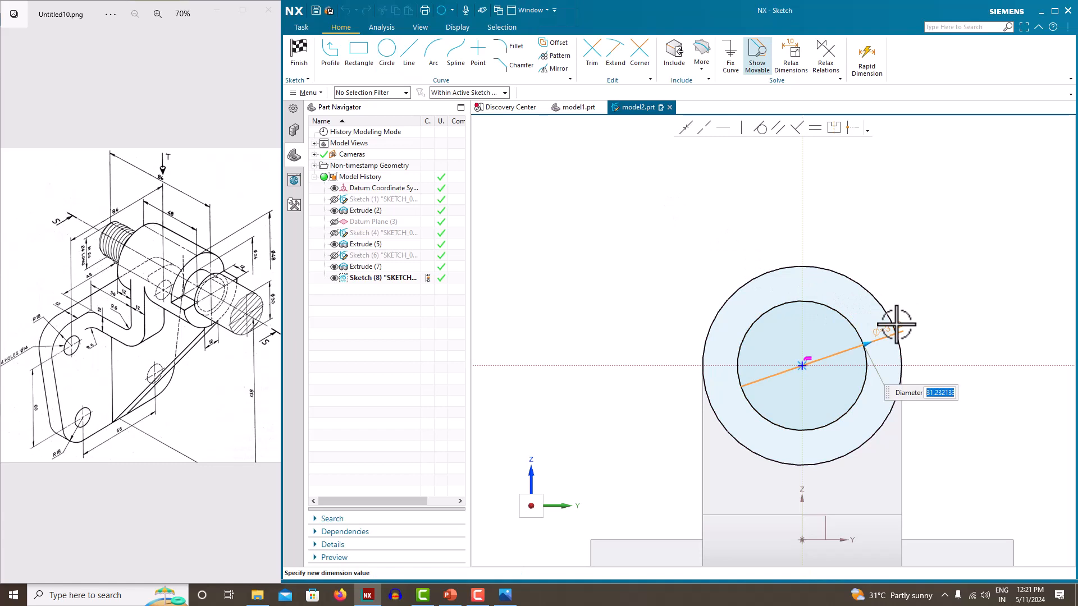
{"action": "key", "text": "Return"}
{"action": "key", "text": "Escape"}
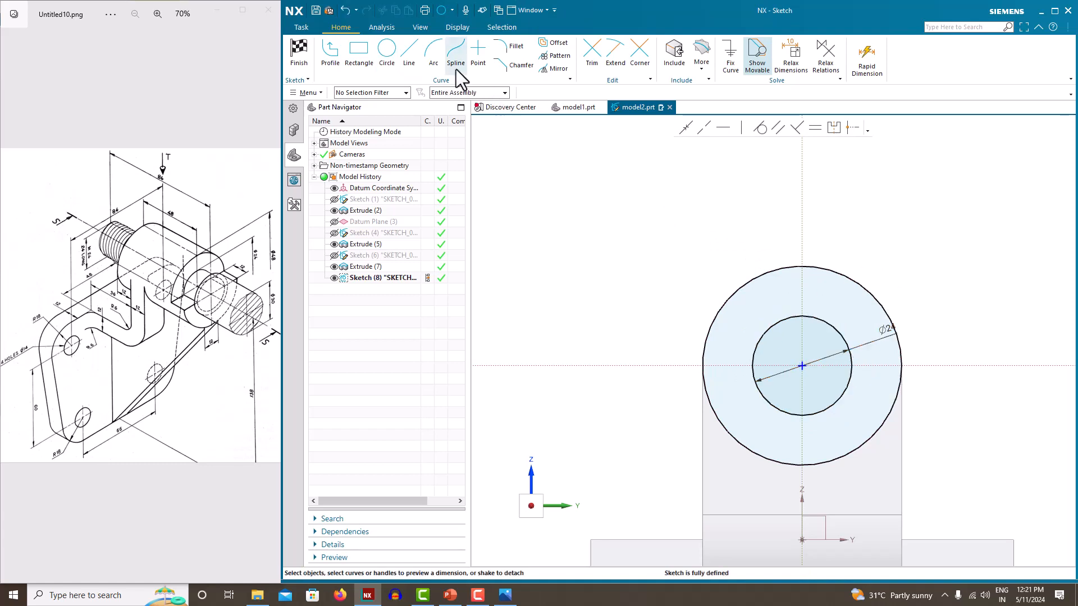
Draw a horizontal line through the circle centre across the boss
{"action": "left_click", "coordinate": [409, 51]}
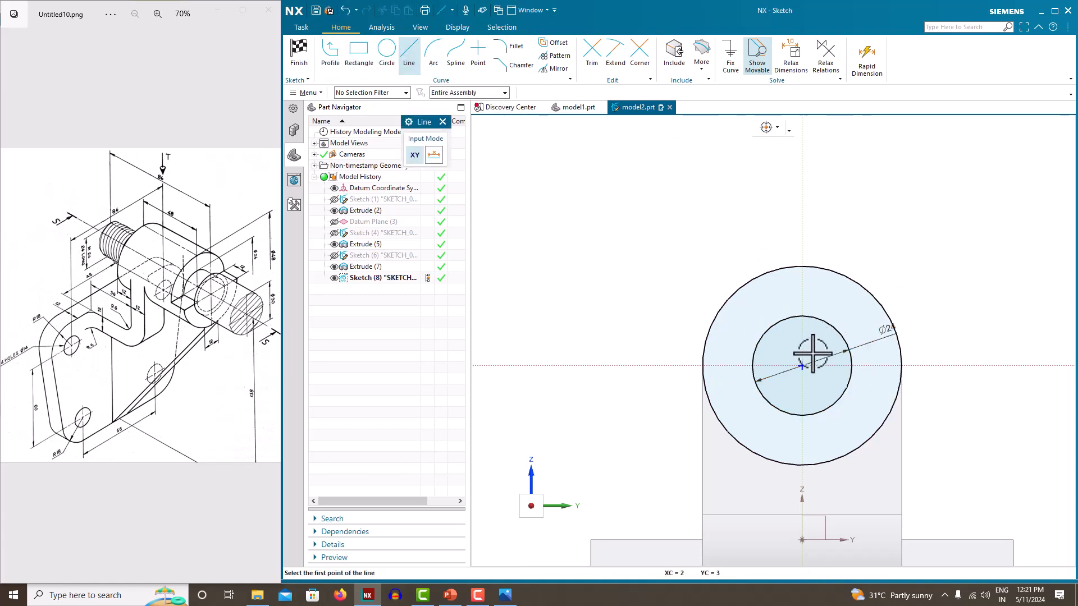
{"action": "left_click", "coordinate": [801, 365]}
{"action": "key", "text": "Escape"}
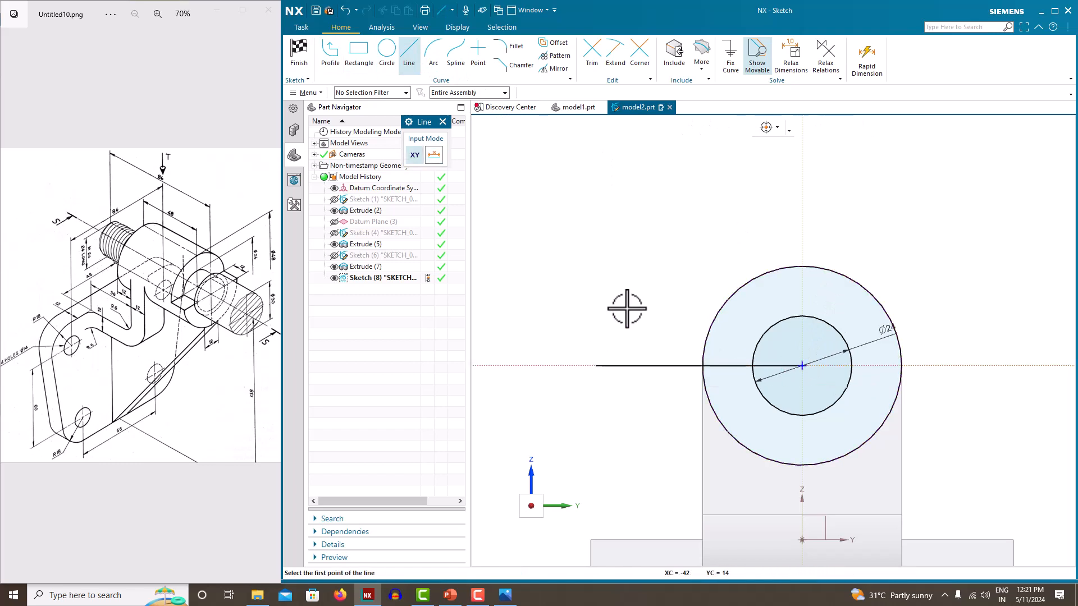
{"action": "left_click", "coordinate": [805, 366]}
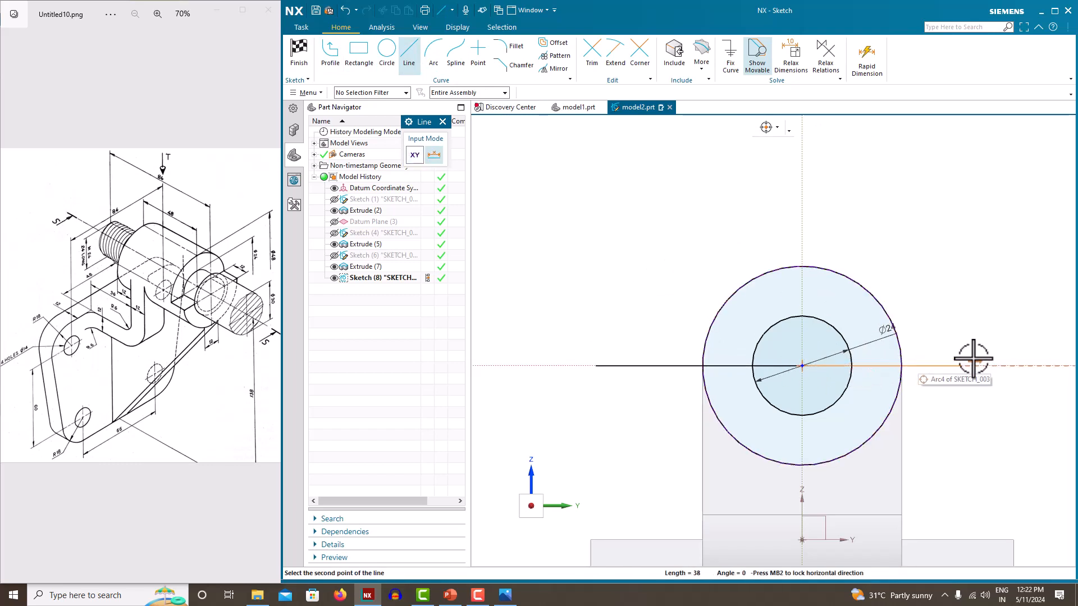
{"action": "left_click", "coordinate": [986, 360]}
{"action": "key", "text": "Escape"}
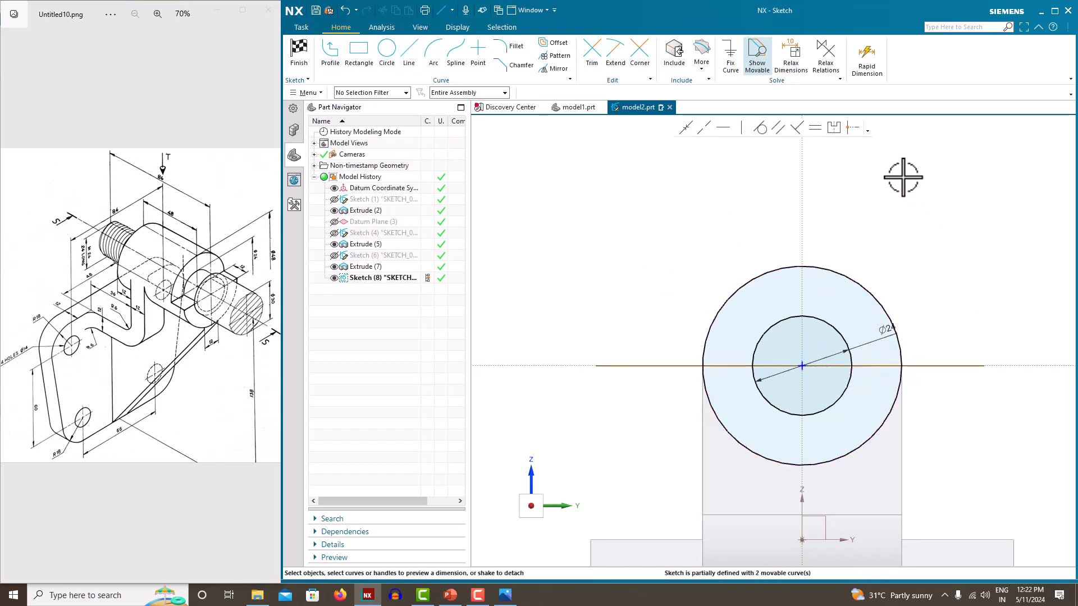
Trim the lower inner arc and excess line segments into a half ring, then finish the sketch
{"action": "left_click", "coordinate": [595, 52]}
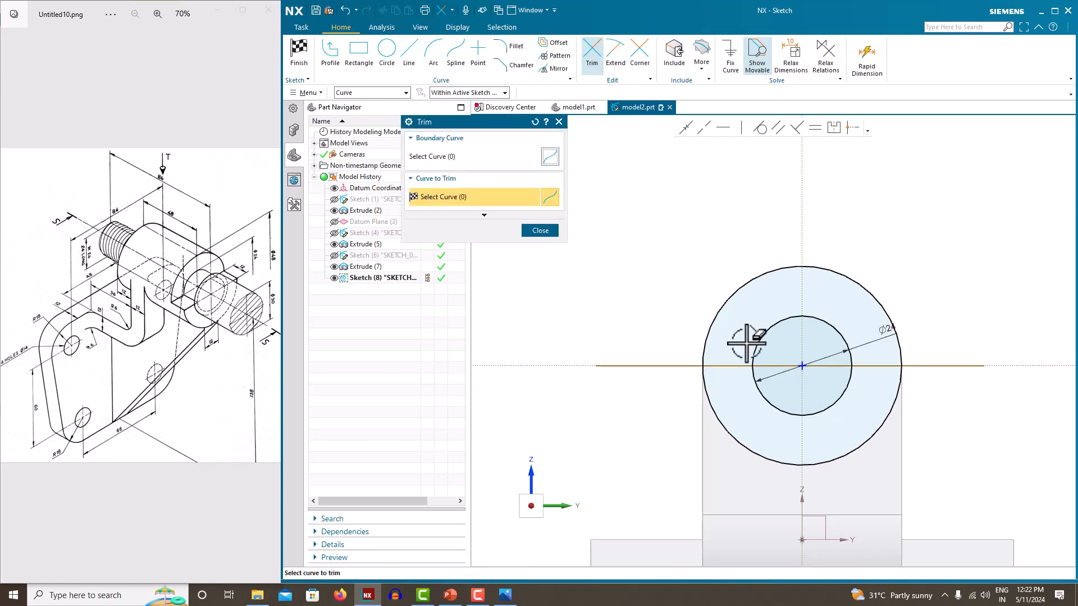
{"action": "left_click", "coordinate": [785, 414]}
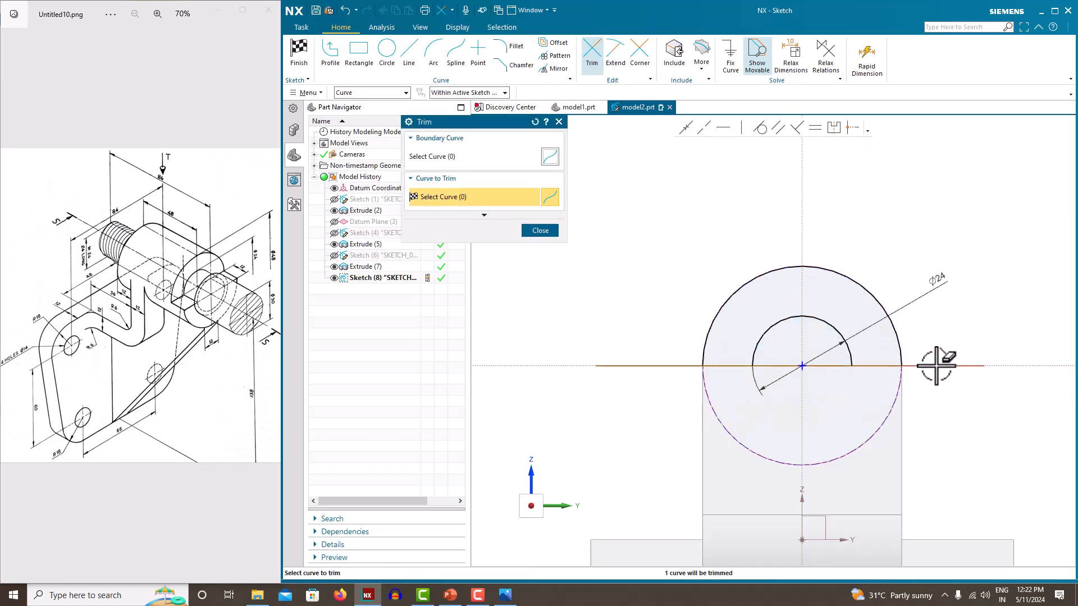
{"action": "left_click", "coordinate": [664, 368]}
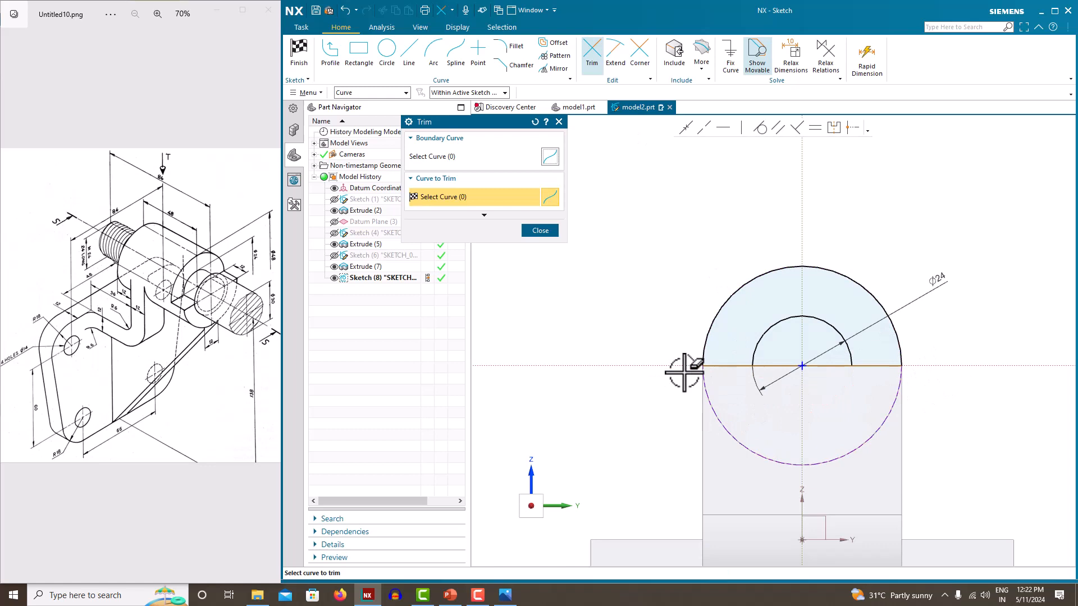
{"action": "left_click", "coordinate": [795, 364]}
{"action": "middle_click", "coordinate": [905, 224]}
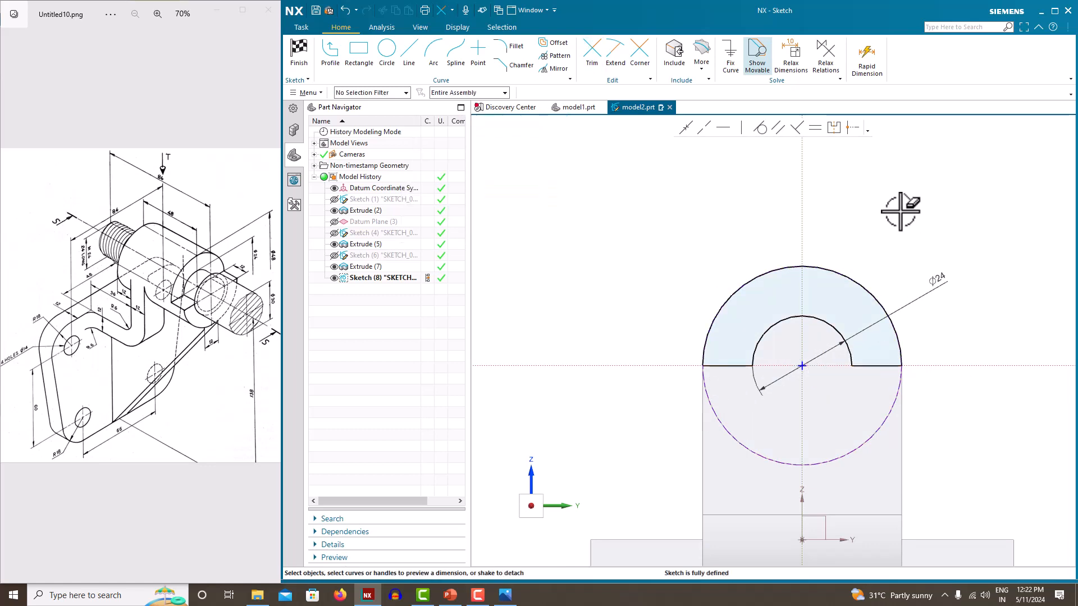
{"action": "right_click", "coordinate": [615, 205]}
{"action": "left_click", "coordinate": [627, 211]}
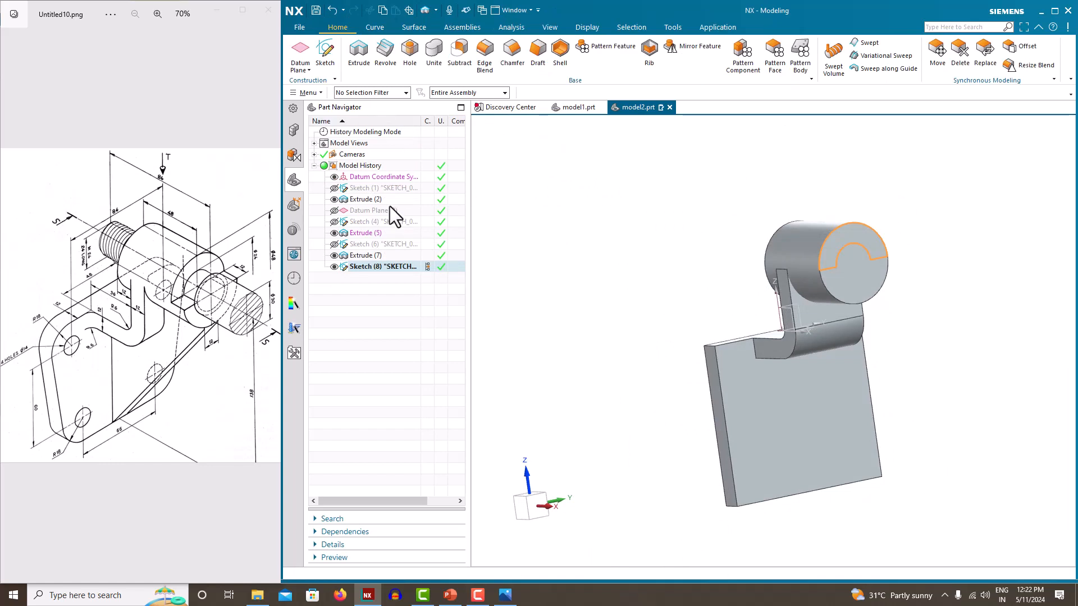
{"action": "left_click", "coordinate": [356, 52]}
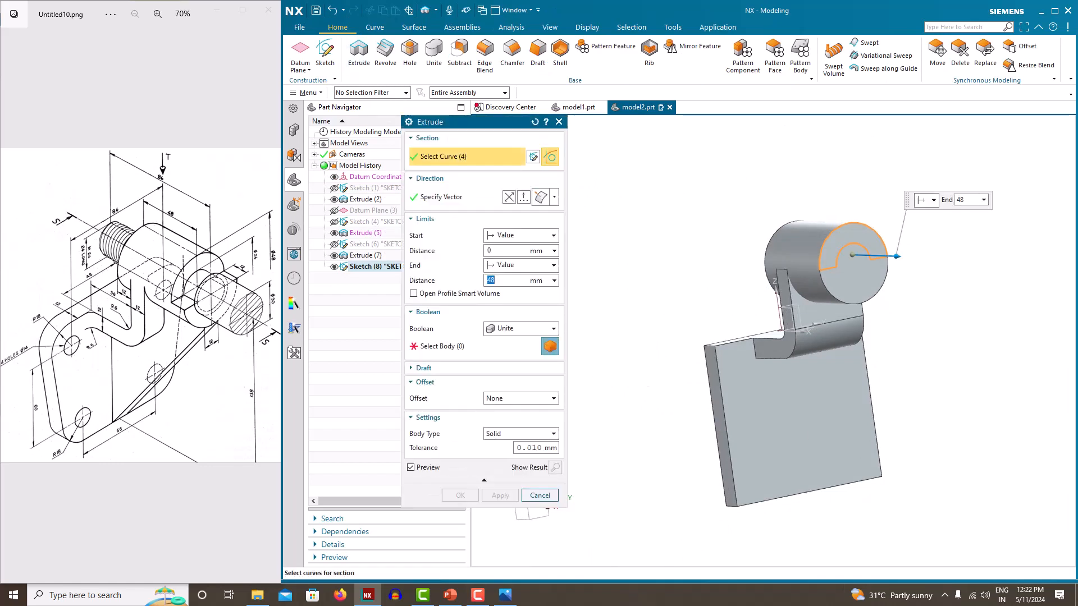
{"action": "left_click_drag", "start_coordinate": [898, 260], "coordinate": [764, 317]}
{"action": "left_click", "coordinate": [502, 330]}
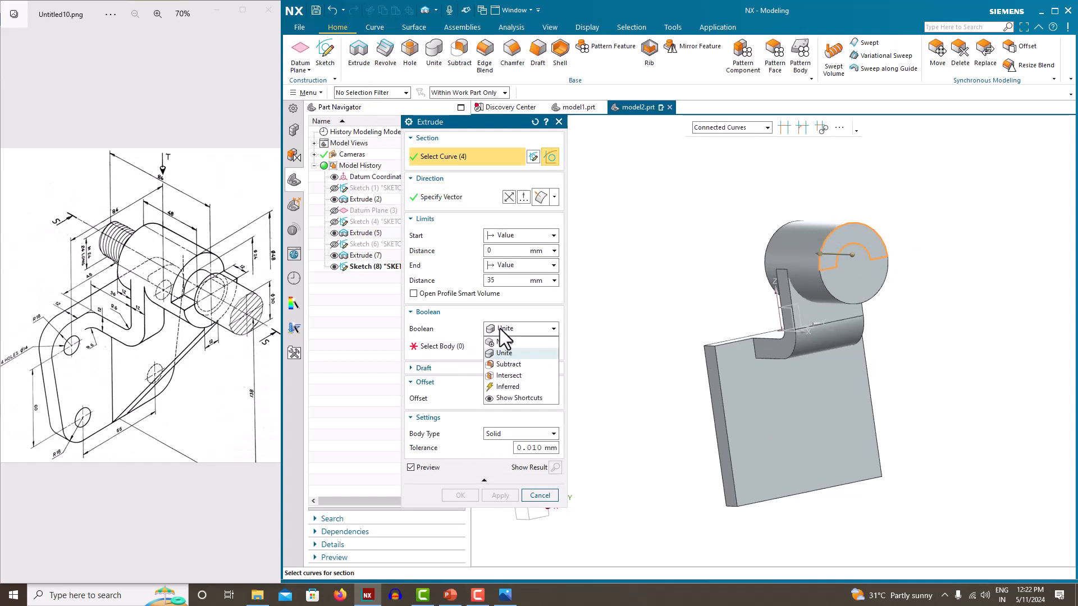
{"action": "left_click", "coordinate": [510, 368]}
{"action": "left_click", "coordinate": [827, 310]}
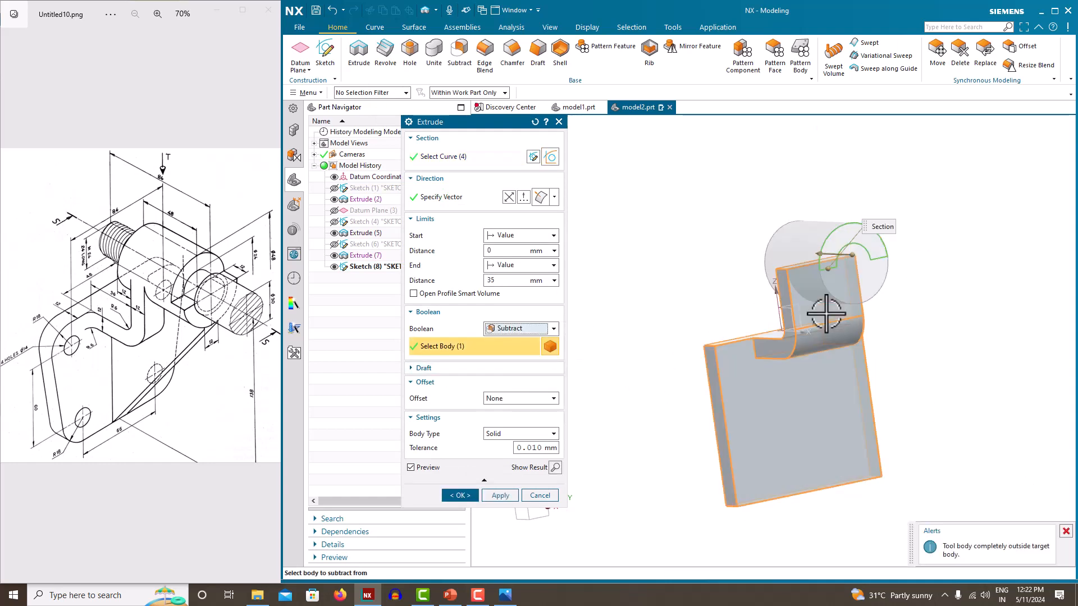
{"action": "left_click", "coordinate": [559, 122]}
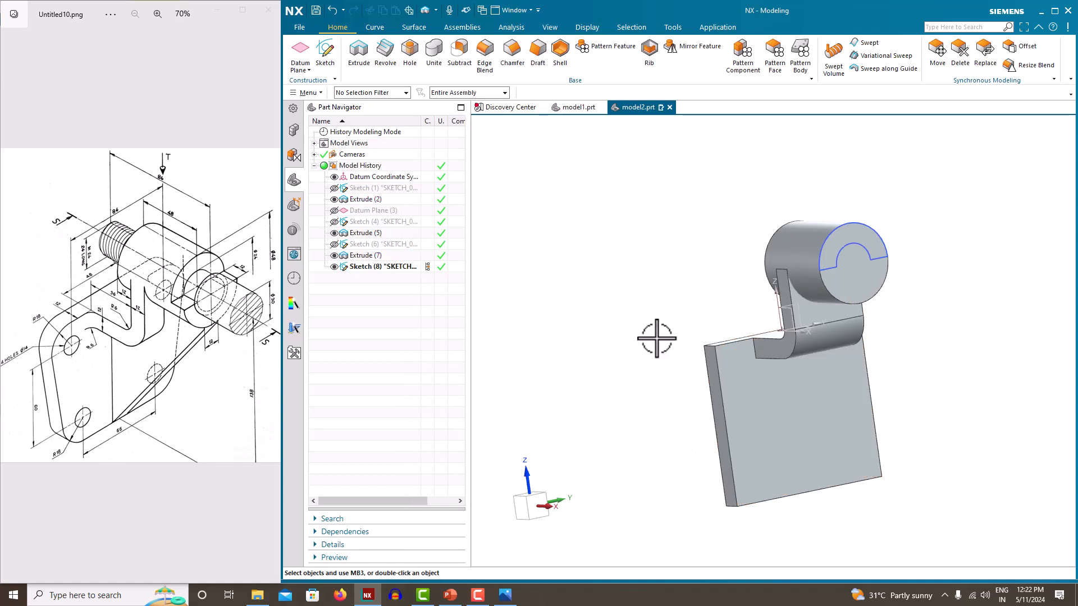
Unite the boss cylinder (target) with the plate (tool), creating Unite (9)
{"action": "left_click", "coordinate": [434, 53]}
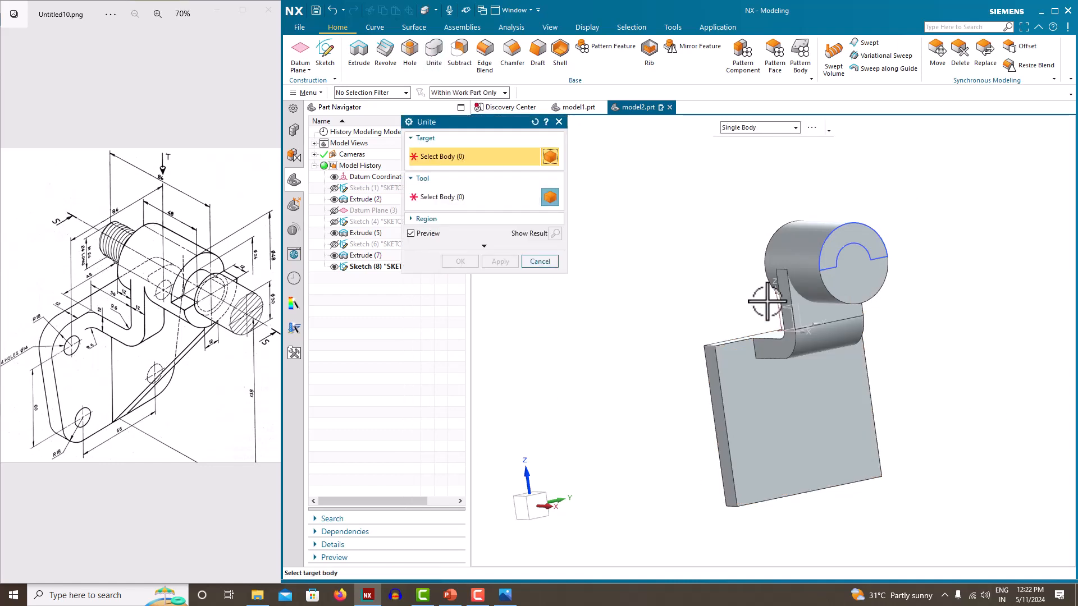
{"action": "left_click", "coordinate": [799, 249]}
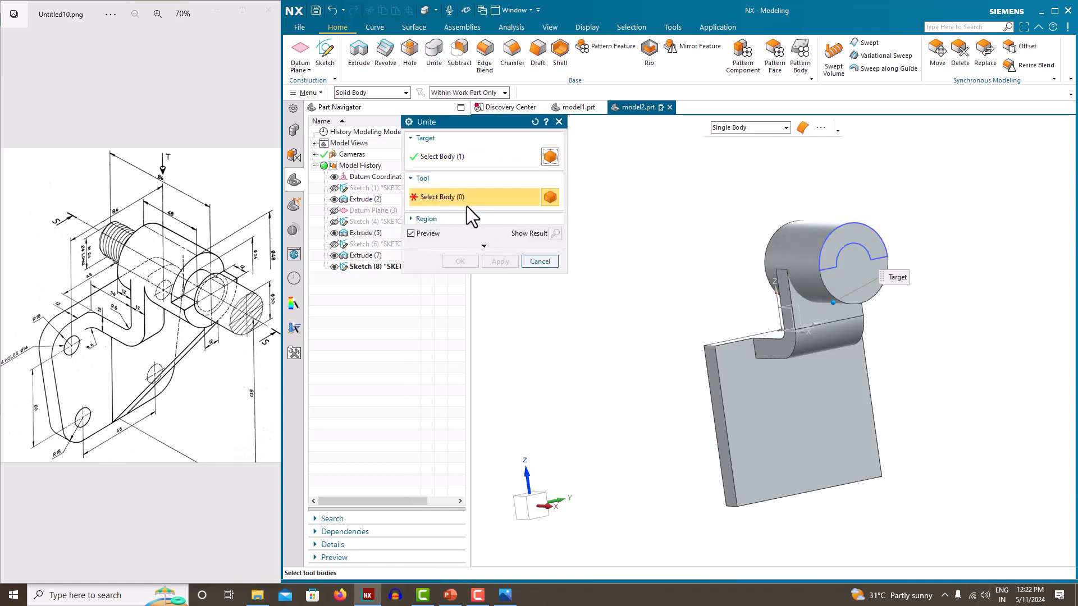
{"action": "left_click", "coordinate": [744, 400]}
{"action": "left_click", "coordinate": [459, 261]}
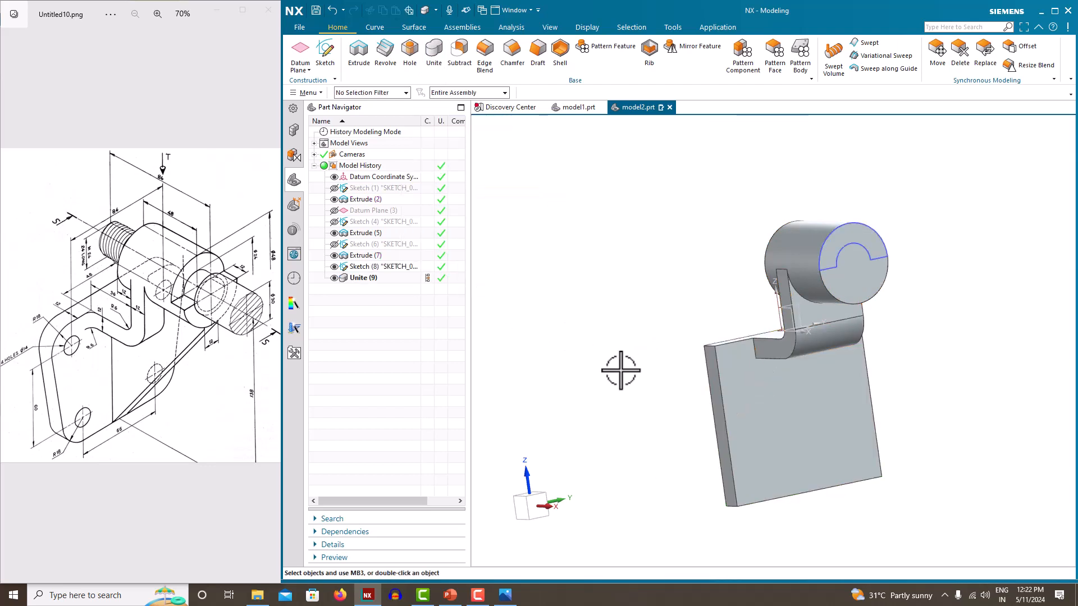
{"action": "left_click", "coordinate": [342, 277]}
{"action": "left_click", "coordinate": [536, 273]}
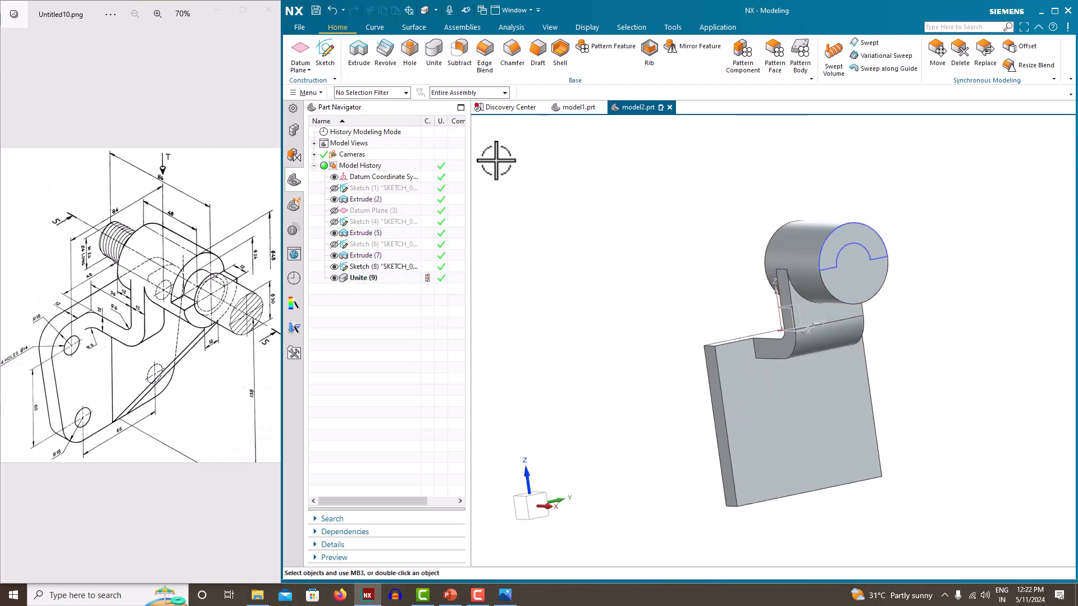
Subtract-extrude the four-curve sketch profile 12 mm into the boss, then hide the sketch
{"action": "left_click", "coordinate": [357, 67]}
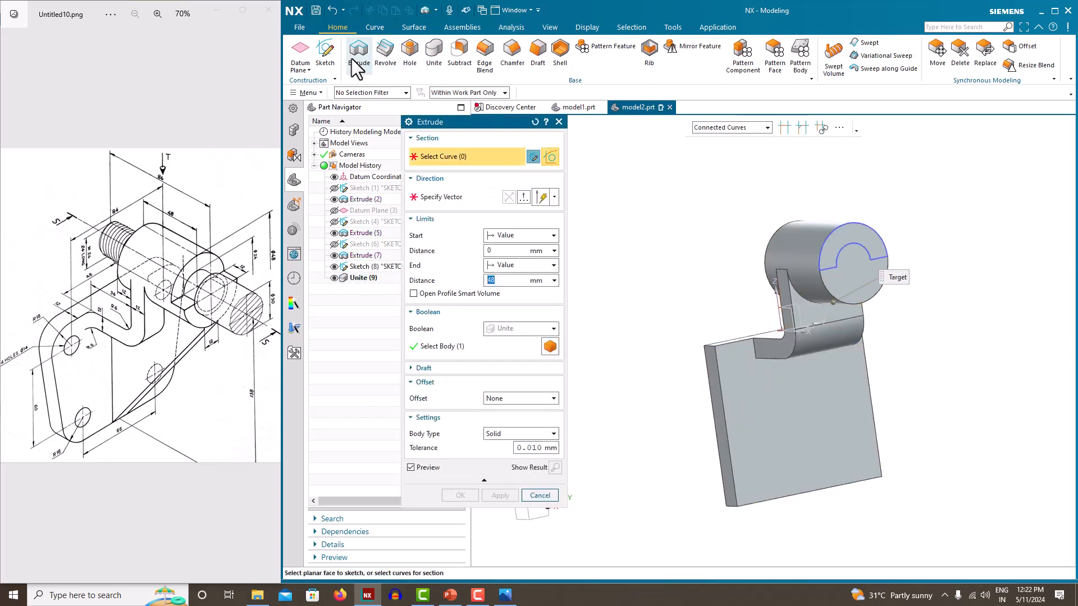
{"action": "left_click", "coordinate": [869, 224]}
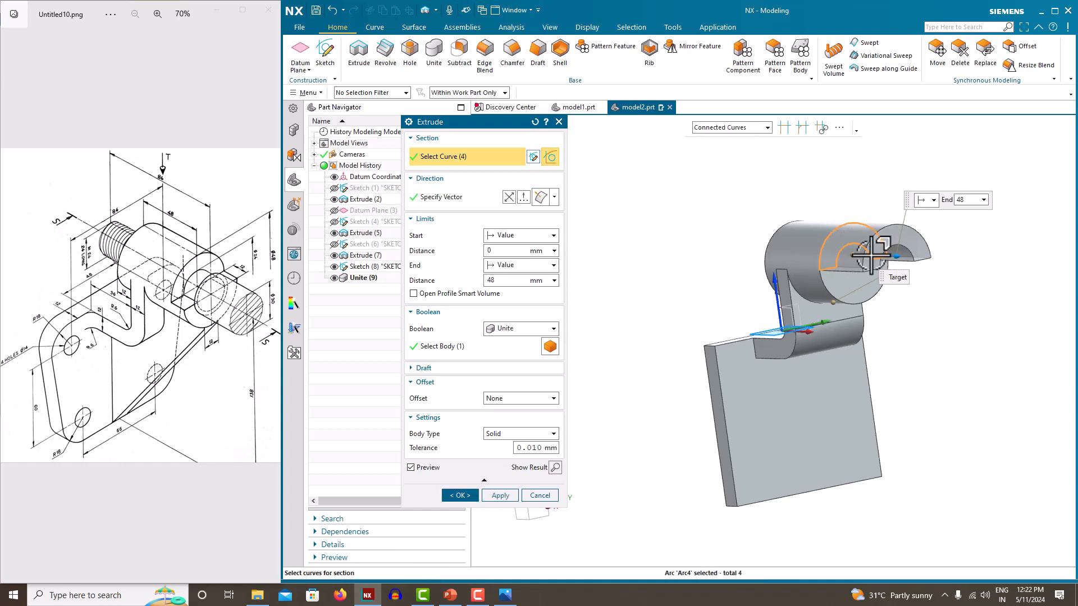
{"action": "type", "text": "25"}
{"action": "key", "text": "Return"}
{"action": "left_click", "coordinate": [544, 329]}
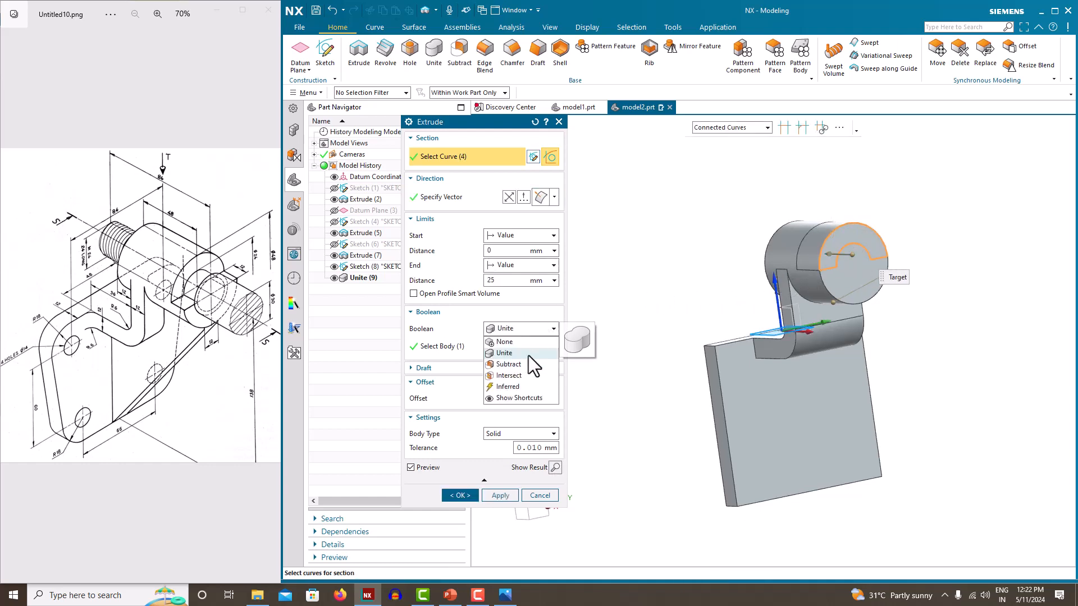
{"action": "left_click", "coordinate": [516, 365]}
{"action": "middle_click_drag", "start_coordinate": [706, 353], "coordinate": [738, 365]}
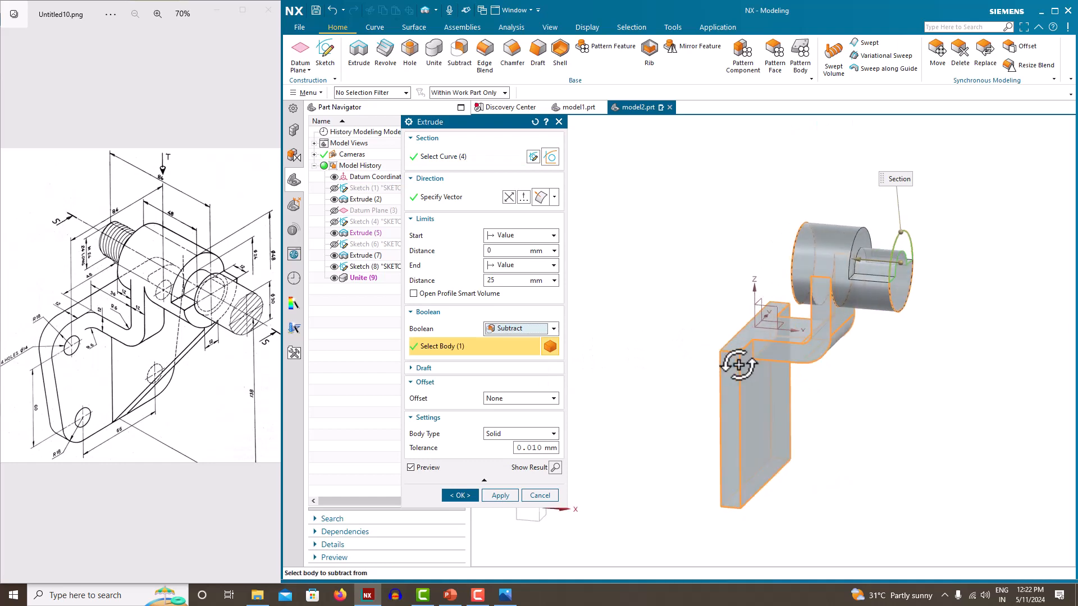
{"action": "left_click", "coordinate": [502, 280]}
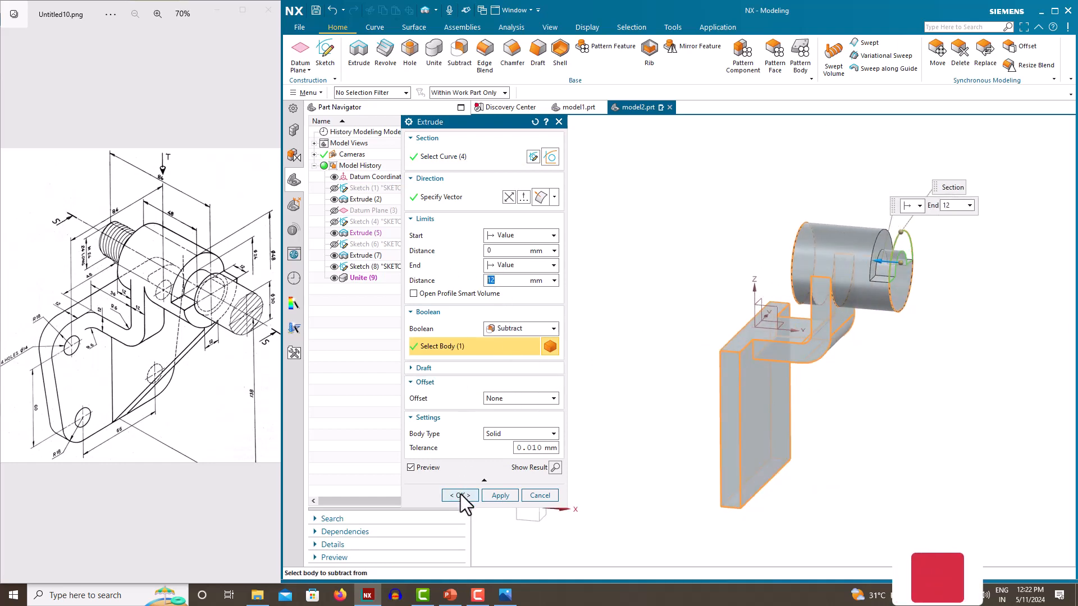
{"action": "left_click", "coordinate": [460, 496]}
{"action": "middle_click_drag", "start_coordinate": [600, 295], "coordinate": [517, 292]}
{"action": "left_click", "coordinate": [334, 267]}
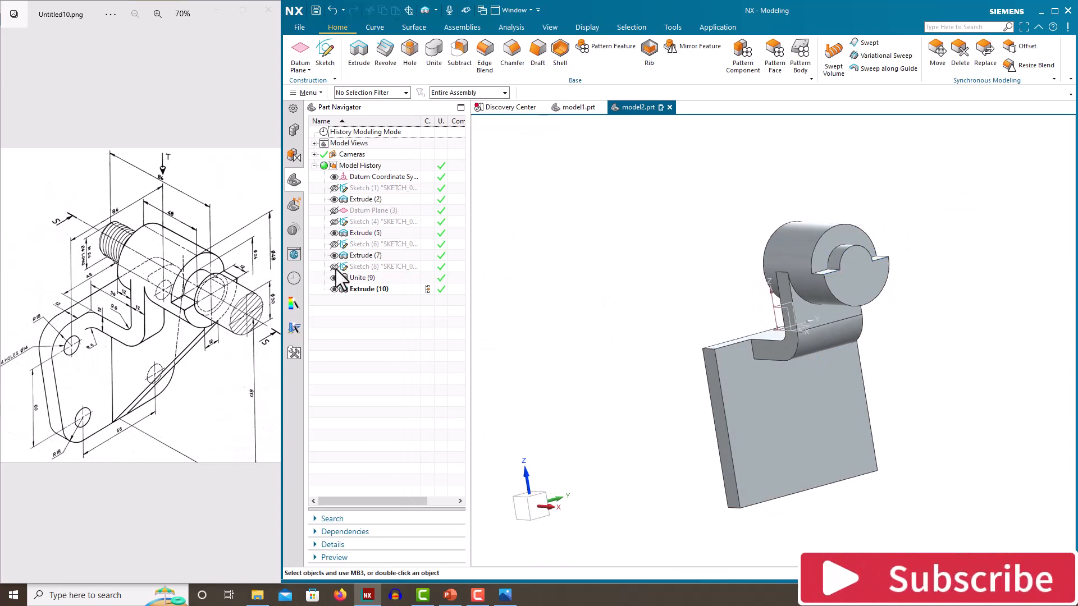
Orbit and zoom the view toward the boss end face
{"action": "mouse_move", "coordinate": [735, 317]}
{"action": "middle_mouse_down"}
{"action": "mouse_move", "coordinate": [717, 318]}
{"action": "mouse_move", "coordinate": [757, 332]}
{"action": "middle_mouse_up"}
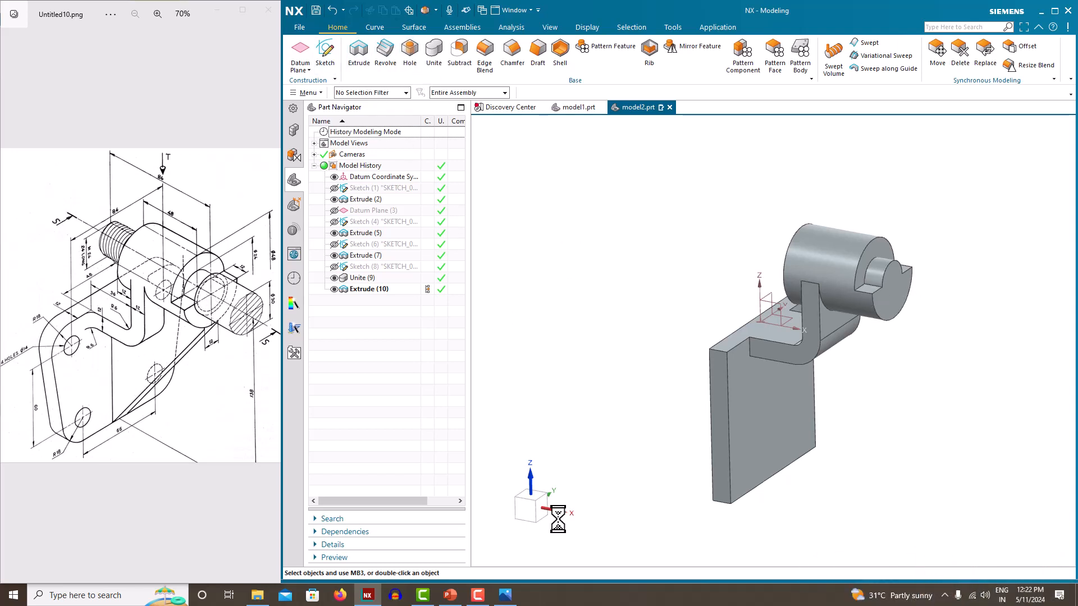
{"action": "scroll", "coordinate": [898, 252], "scroll_direction": "down", "scroll_amount": 5}
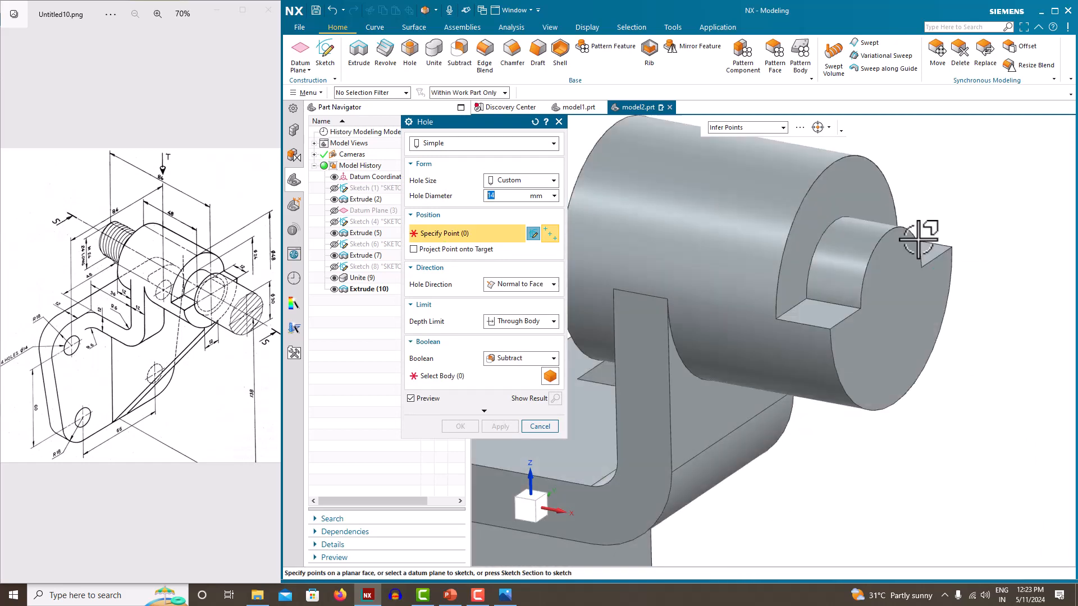
Bore a Ø24 through-body hole at the boss end's arc centre, then close the Hole dialog
{"action": "left_click", "coordinate": [903, 252]}
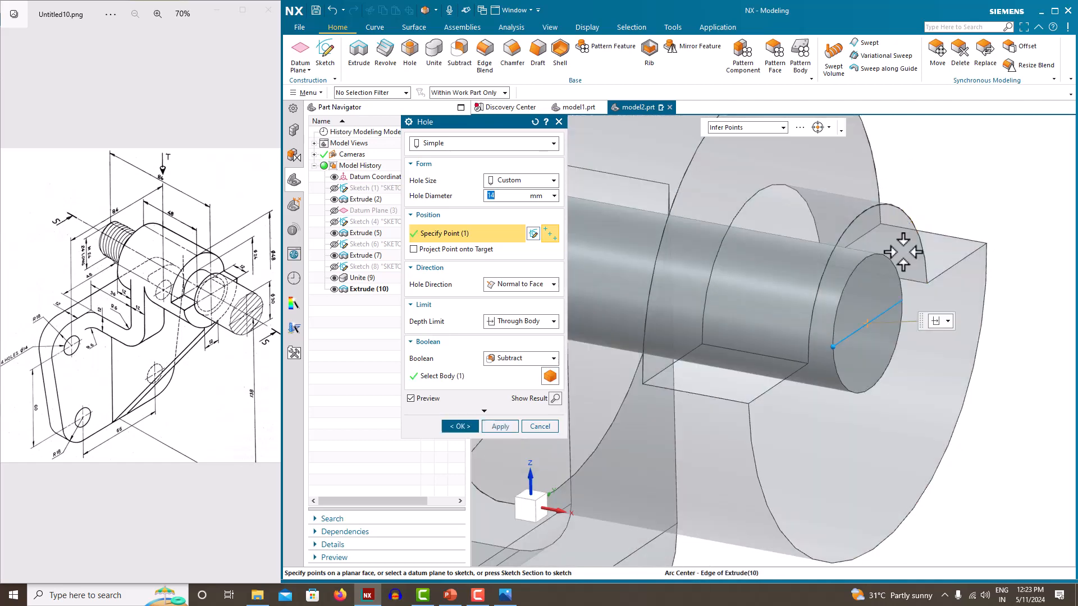
{"action": "scroll", "coordinate": [902, 252], "scroll_direction": "down", "scroll_amount": 2}
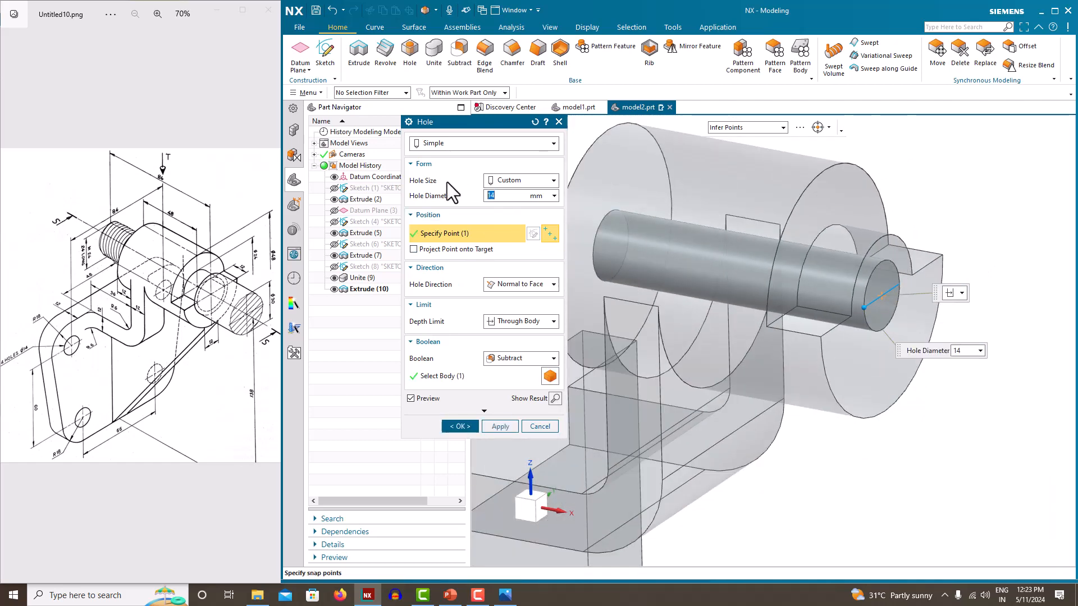
{"action": "type", "text": "12"}
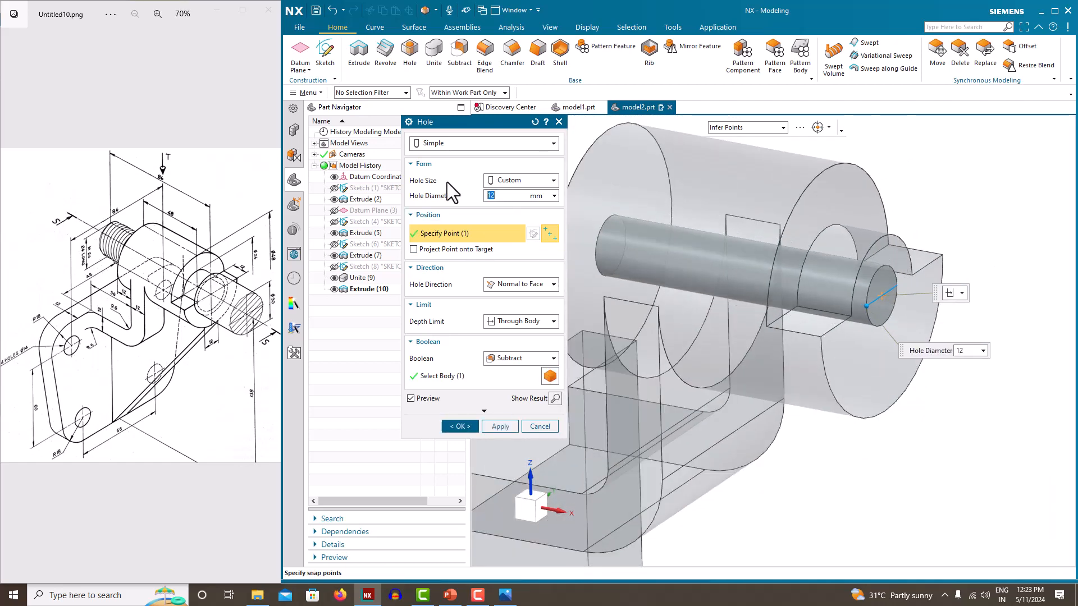
{"action": "key", "text": "Return"}
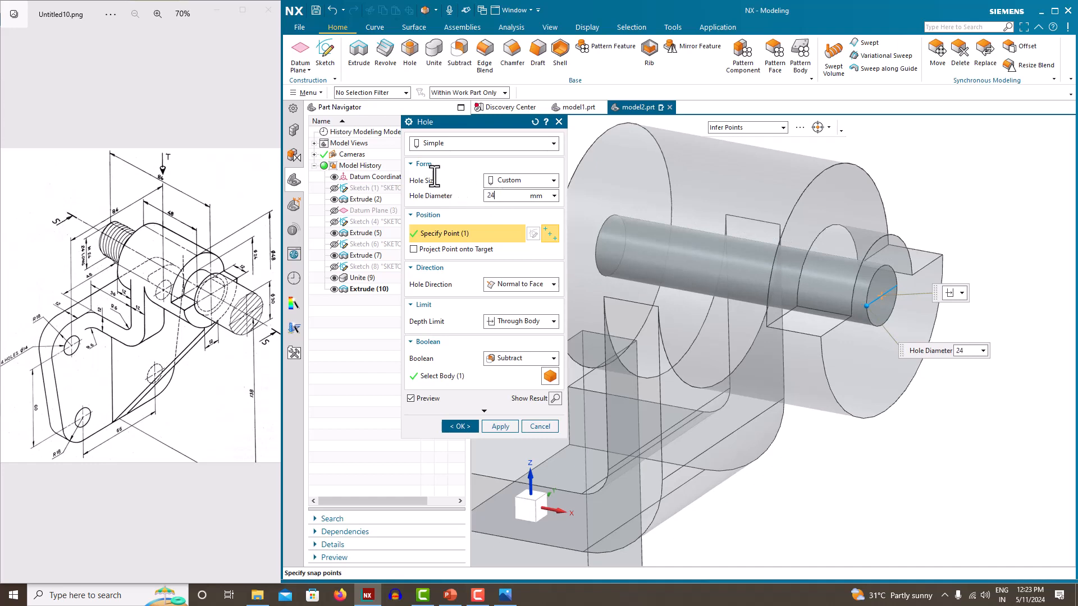
{"action": "key", "text": "Return"}
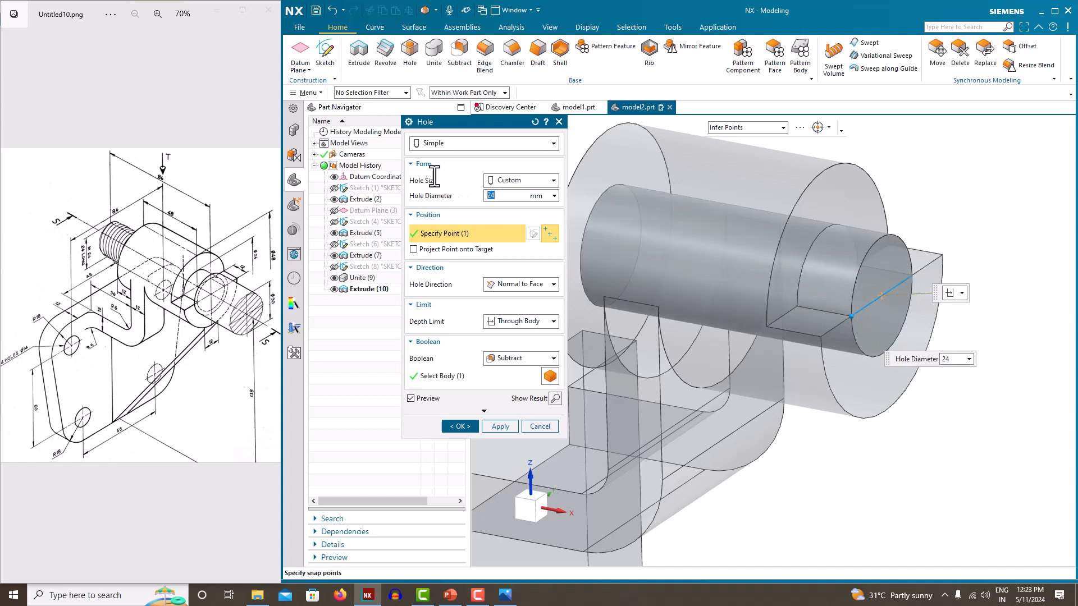
{"action": "left_click", "coordinate": [500, 426]}
{"action": "scroll", "coordinate": [806, 317], "scroll_direction": "down", "scroll_amount": 4}
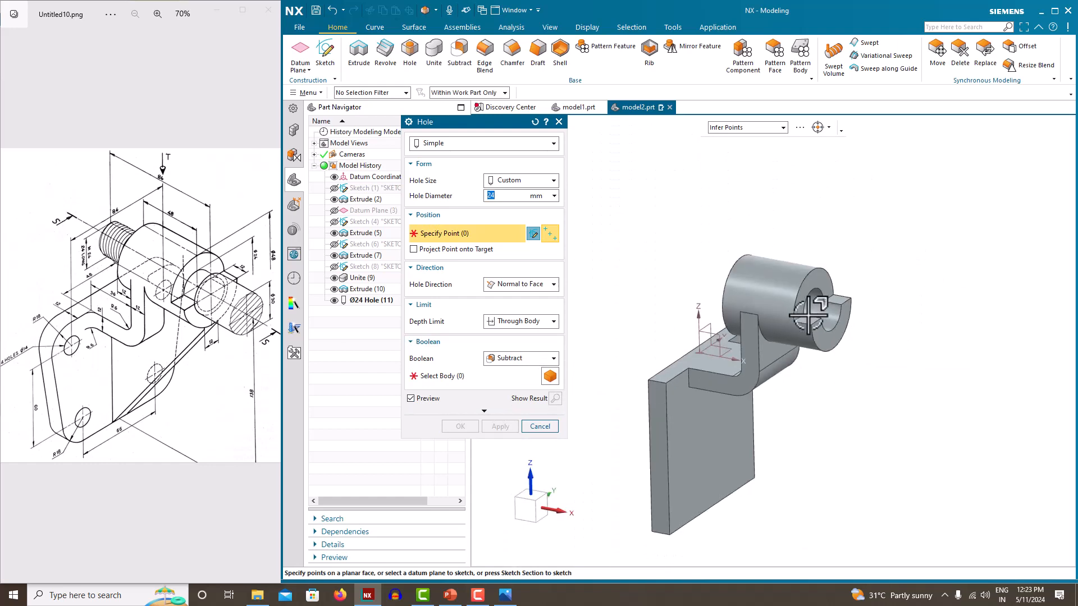
{"action": "mouse_move", "coordinate": [763, 364]}
{"action": "middle_mouse_down"}
{"action": "mouse_move", "coordinate": [739, 359]}
{"action": "mouse_move", "coordinate": [758, 373]}
{"action": "middle_mouse_up"}
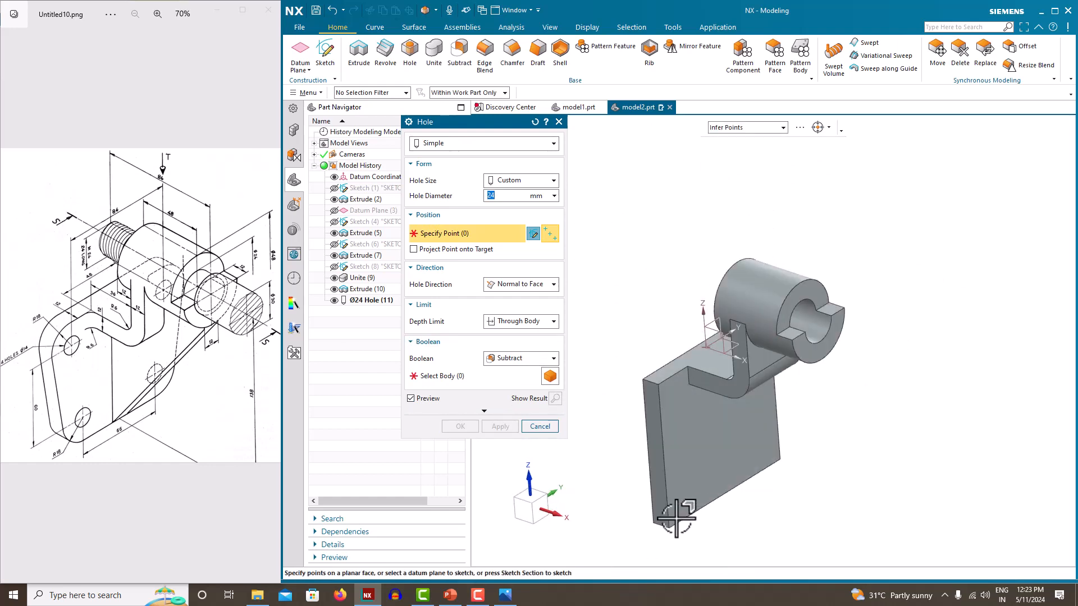
{"action": "left_click", "coordinate": [529, 427]}
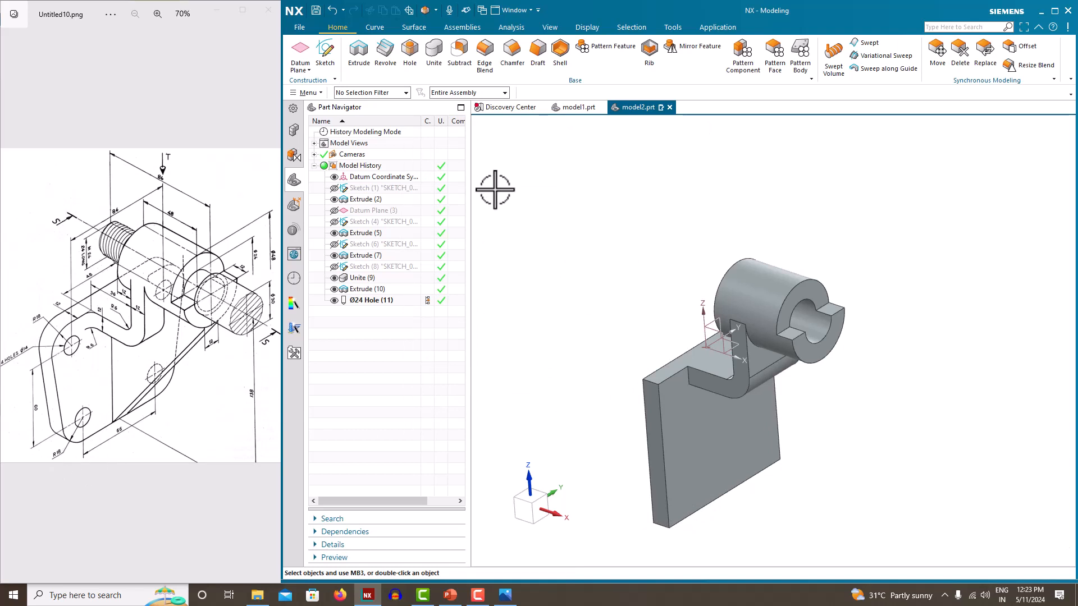
Blend four plate edges, including the front vertical and bottom edges, with an 18 mm radius
{"action": "left_click", "coordinate": [488, 63]}
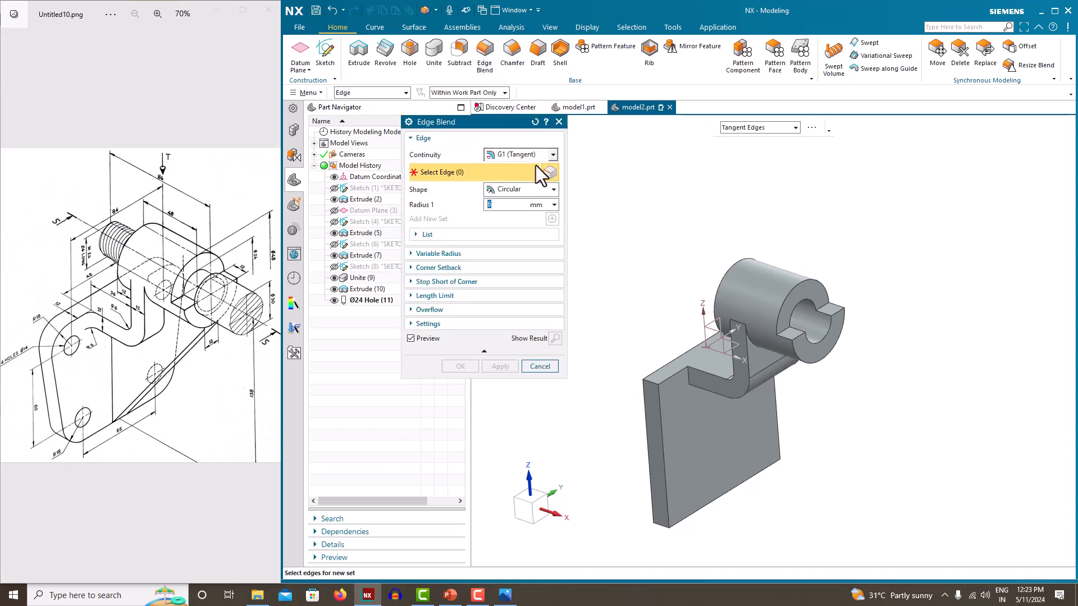
{"action": "left_click", "coordinate": [651, 393]}
{"action": "left_click", "coordinate": [661, 525]}
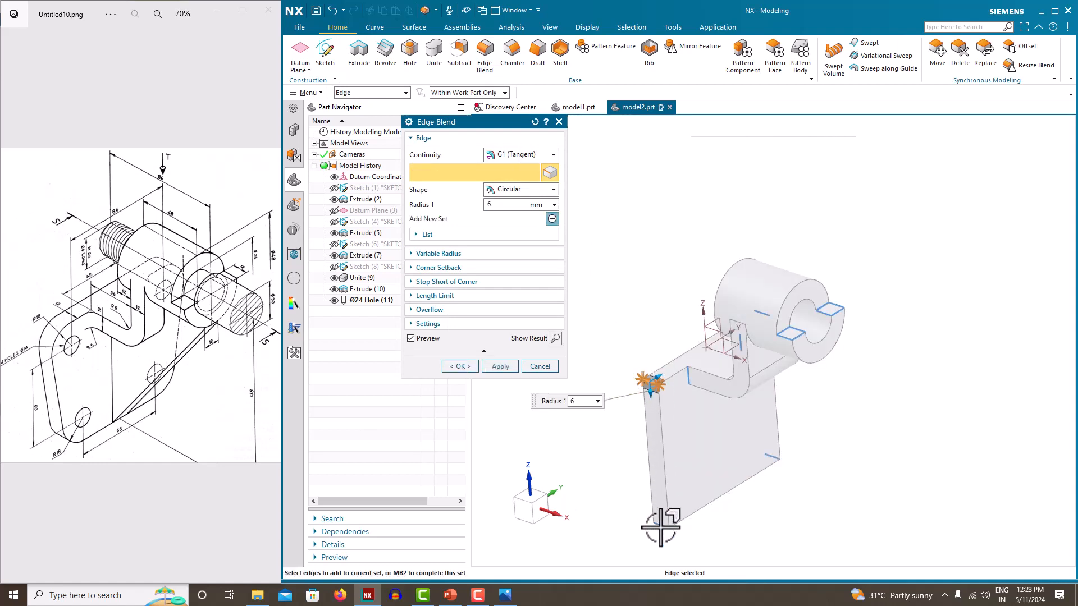
{"action": "left_click", "coordinate": [773, 454]}
{"action": "middle_click_drag", "start_coordinate": [714, 366], "coordinate": [767, 379]}
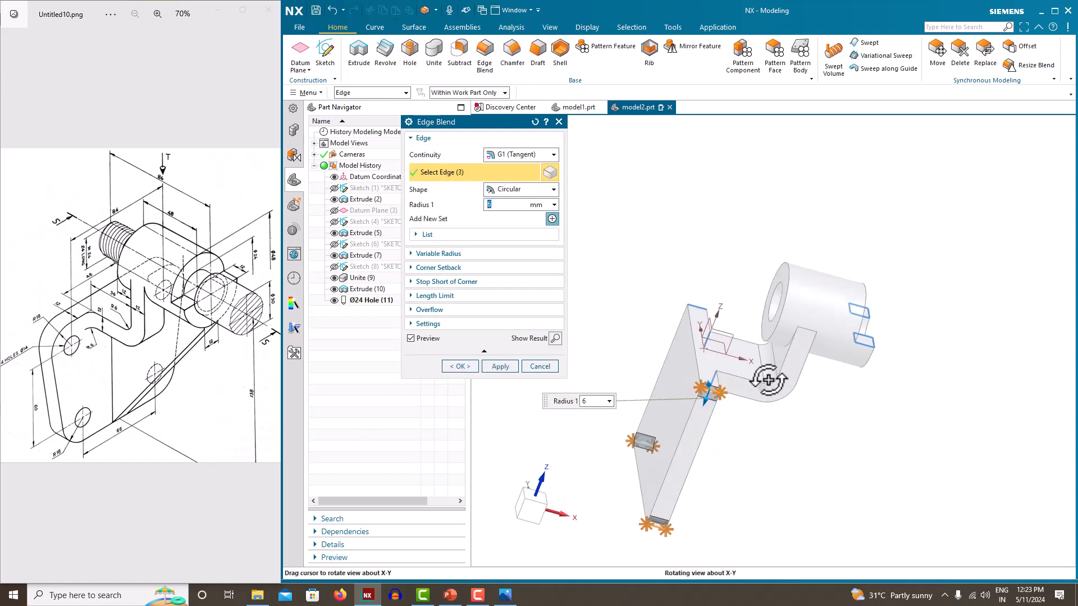
{"action": "left_click", "coordinate": [699, 305]}
{"action": "middle_click_drag", "start_coordinate": [745, 228], "coordinate": [667, 219]}
{"action": "type", "text": "18"}
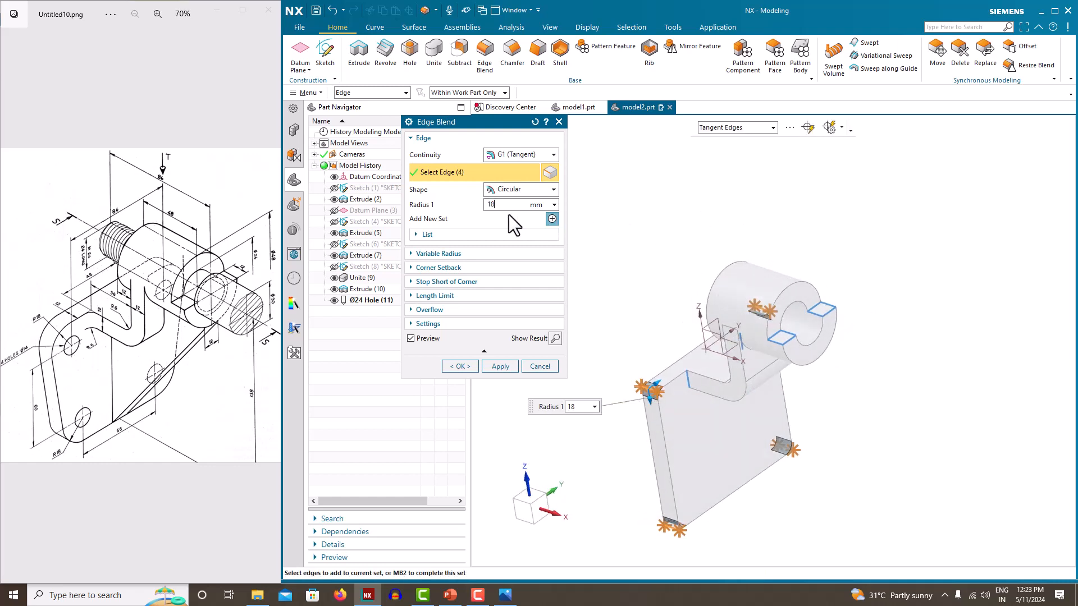
{"action": "left_click", "coordinate": [468, 366]}
{"action": "mouse_move", "coordinate": [585, 275]}
{"action": "middle_mouse_down"}
{"action": "mouse_move", "coordinate": [556, 277]}
{"action": "mouse_move", "coordinate": [573, 277]}
{"action": "middle_mouse_up"}
{"action": "scroll", "coordinate": [566, 258], "scroll_direction": "down", "scroll_amount": 3}
{"action": "scroll", "coordinate": [638, 329], "scroll_direction": "up", "scroll_amount": 5}
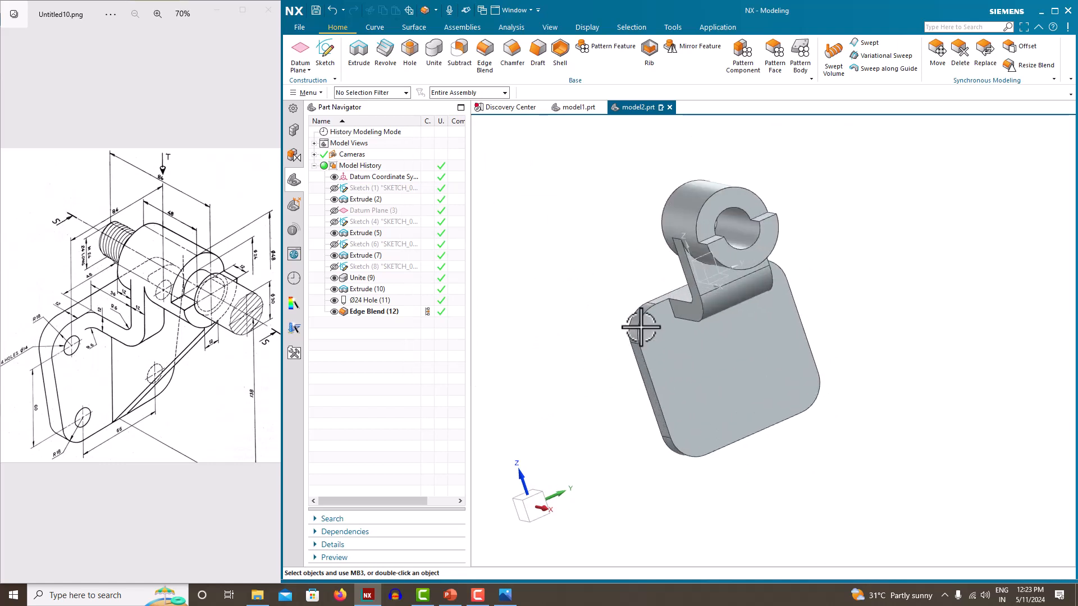
{"action": "scroll", "coordinate": [639, 330], "scroll_direction": "down", "scroll_amount": 2}
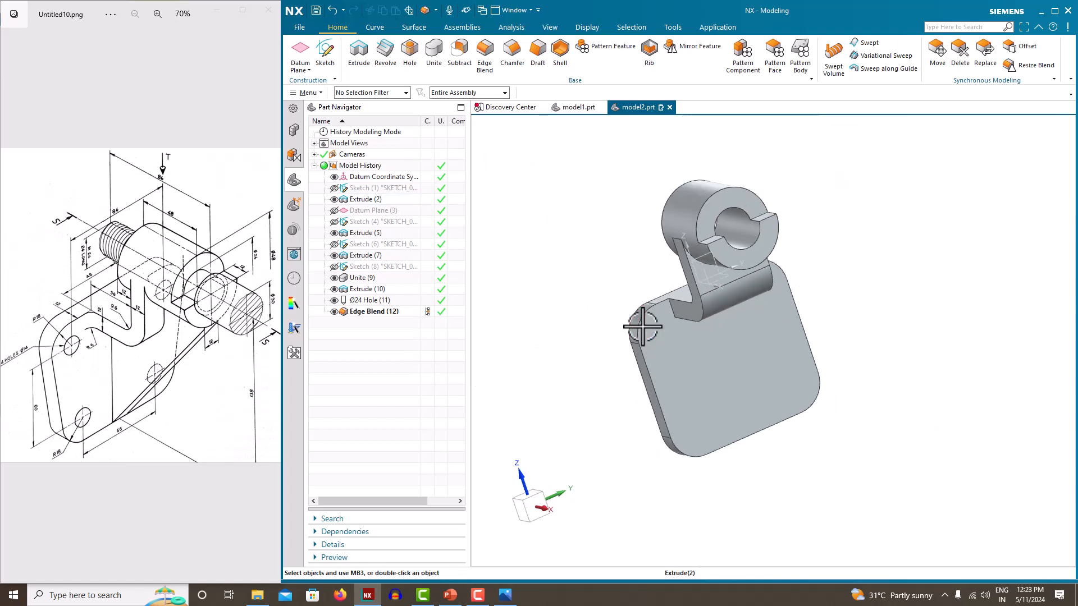
Start a simple hole centred on a rounded plate corner with a 14 mm diameter
{"action": "left_click", "coordinate": [411, 56]}
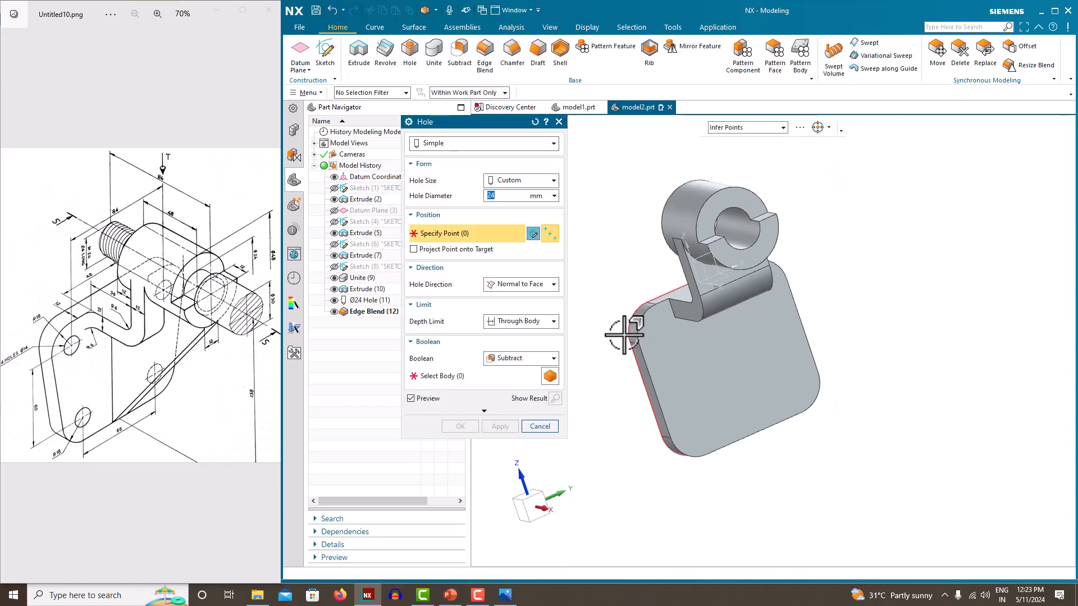
{"action": "scroll", "coordinate": [644, 327], "scroll_direction": "up", "scroll_amount": 3}
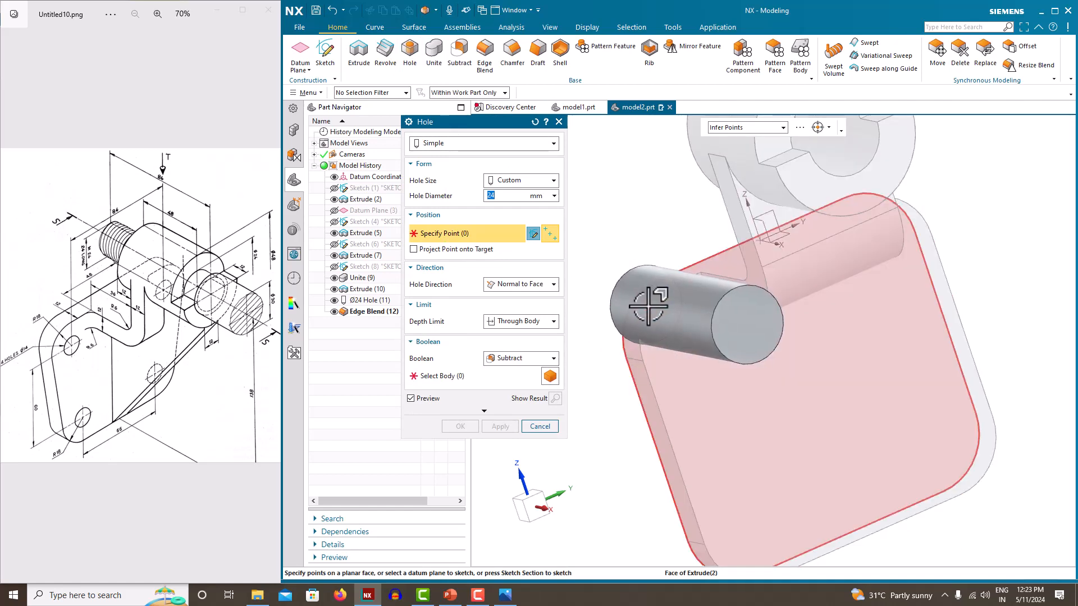
{"action": "left_click", "coordinate": [648, 316]}
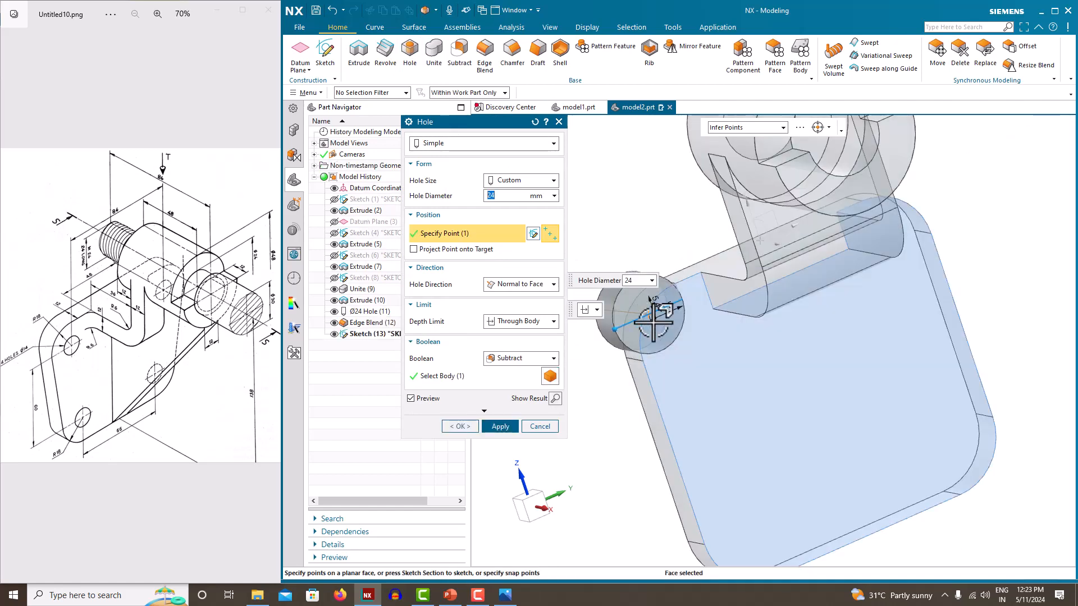
{"action": "key", "text": "Escape"}
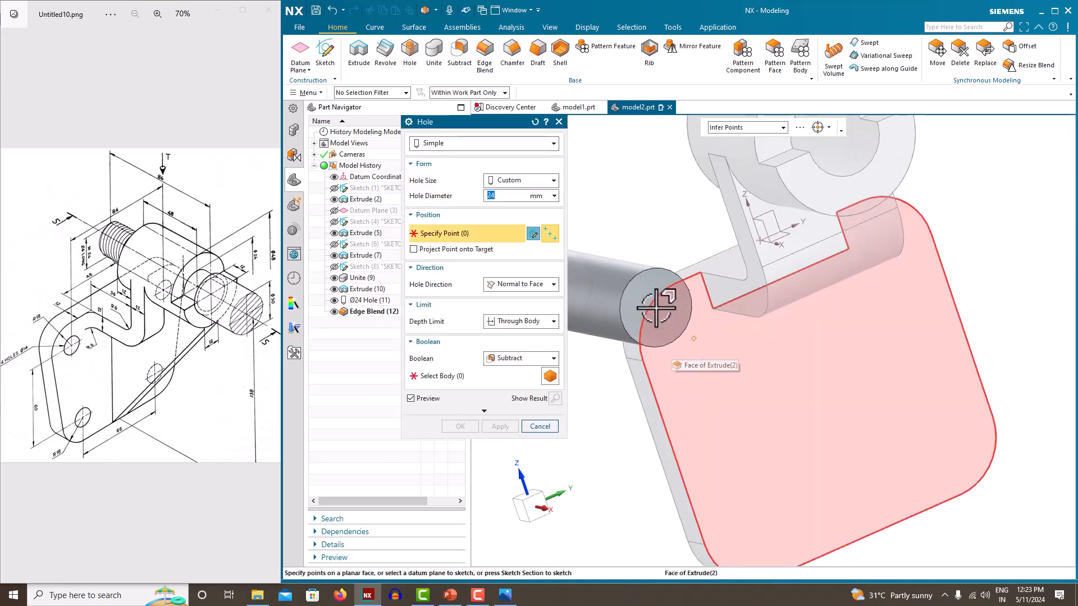
{"action": "left_click", "coordinate": [650, 306]}
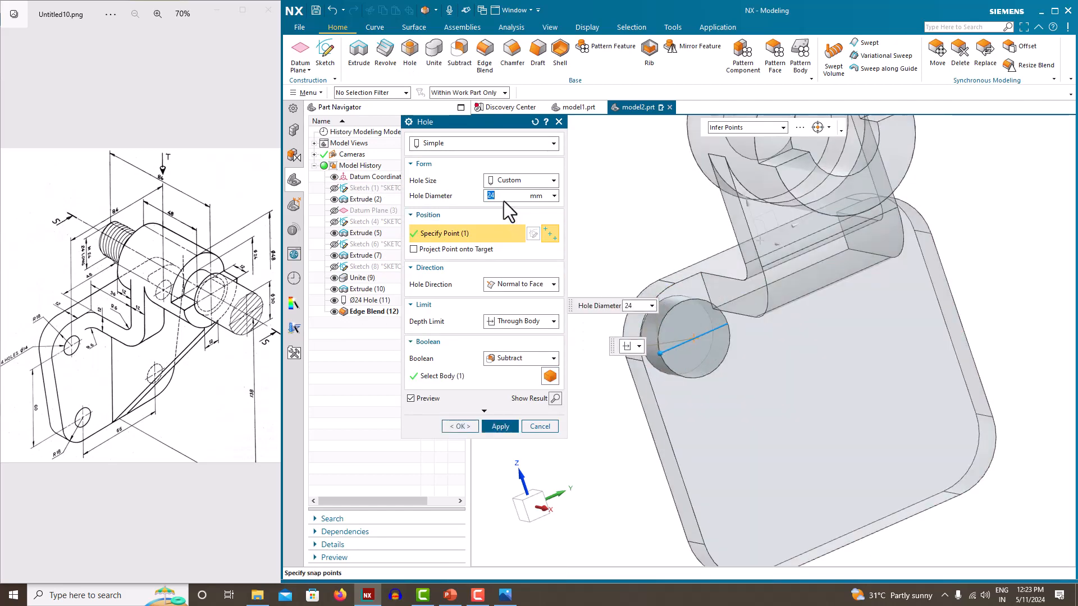
{"action": "type", "text": "14"}
{"action": "key", "text": "Return"}
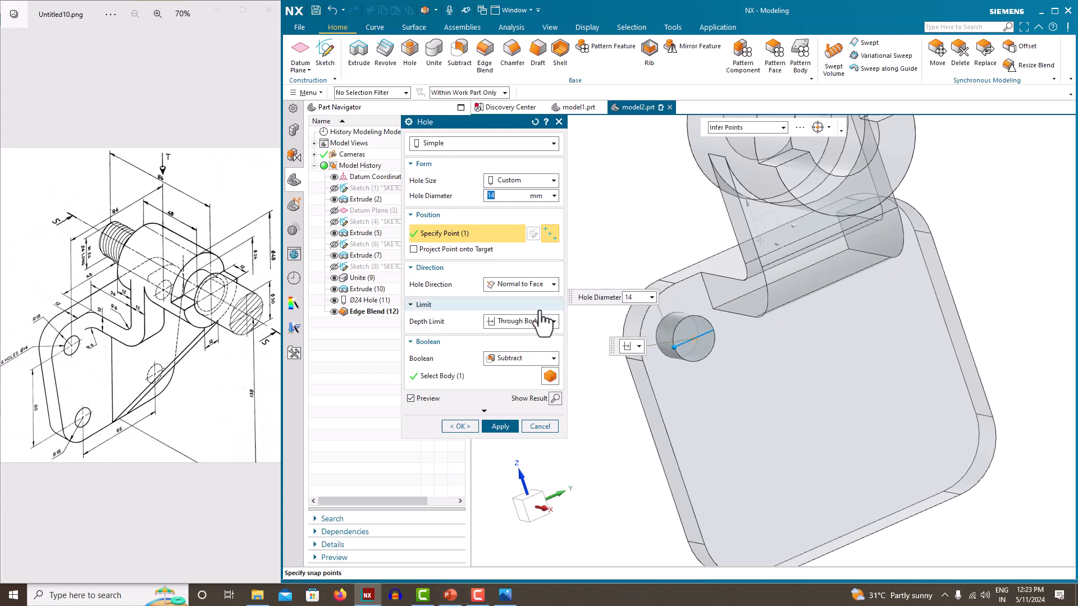
{"action": "scroll", "coordinate": [620, 357], "scroll_direction": "down", "scroll_amount": 2}
{"action": "scroll", "coordinate": [706, 501], "scroll_direction": "up", "scroll_amount": 3}
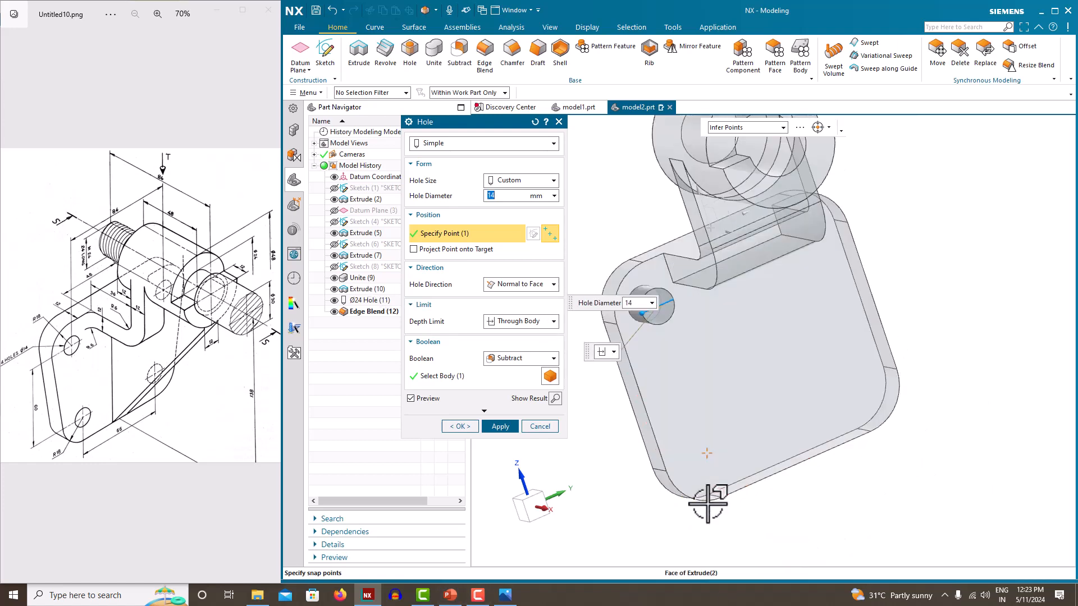
Pick the four corner arc centres and create the Ø14 through holes in the plate
{"action": "left_click", "coordinate": [681, 492]}
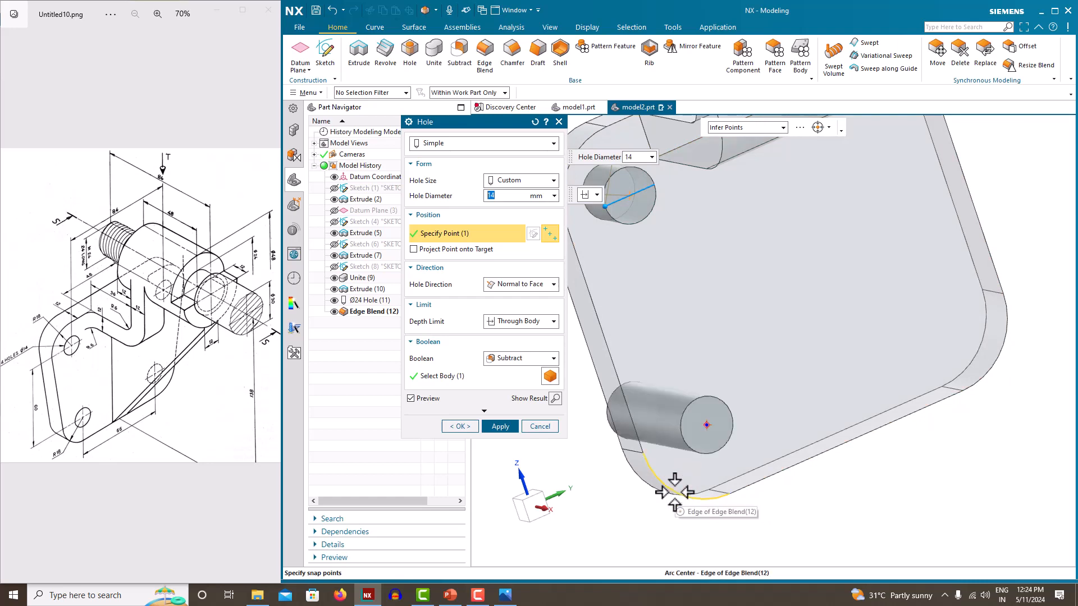
{"action": "left_click", "coordinate": [1000, 361]}
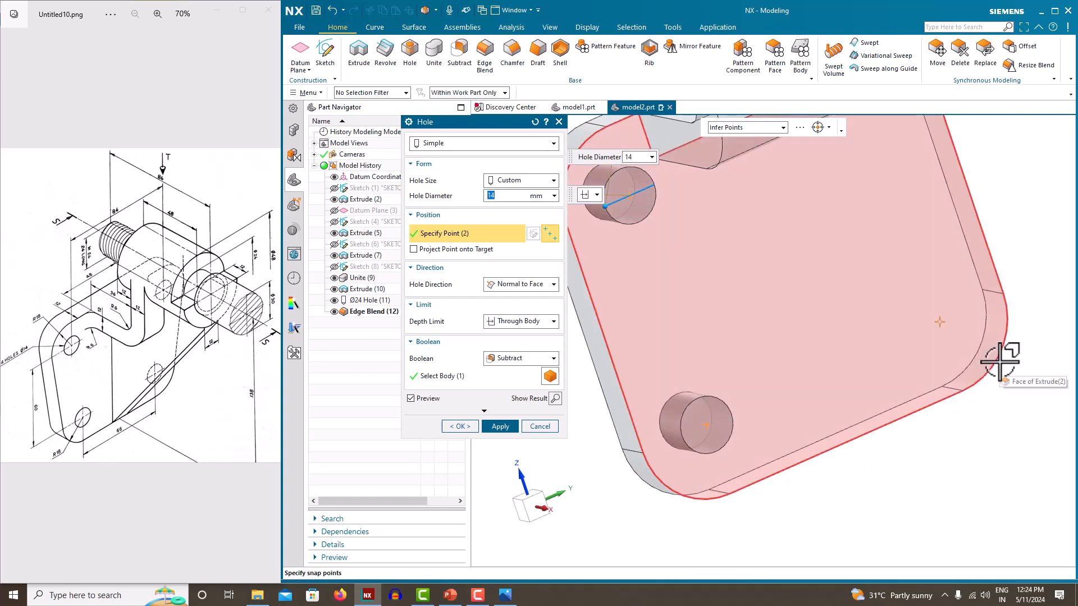
{"action": "scroll", "coordinate": [1000, 362], "scroll_direction": "down", "scroll_amount": 3}
{"action": "middle_click_drag", "start_coordinate": [1006, 365], "coordinate": [990, 340]}
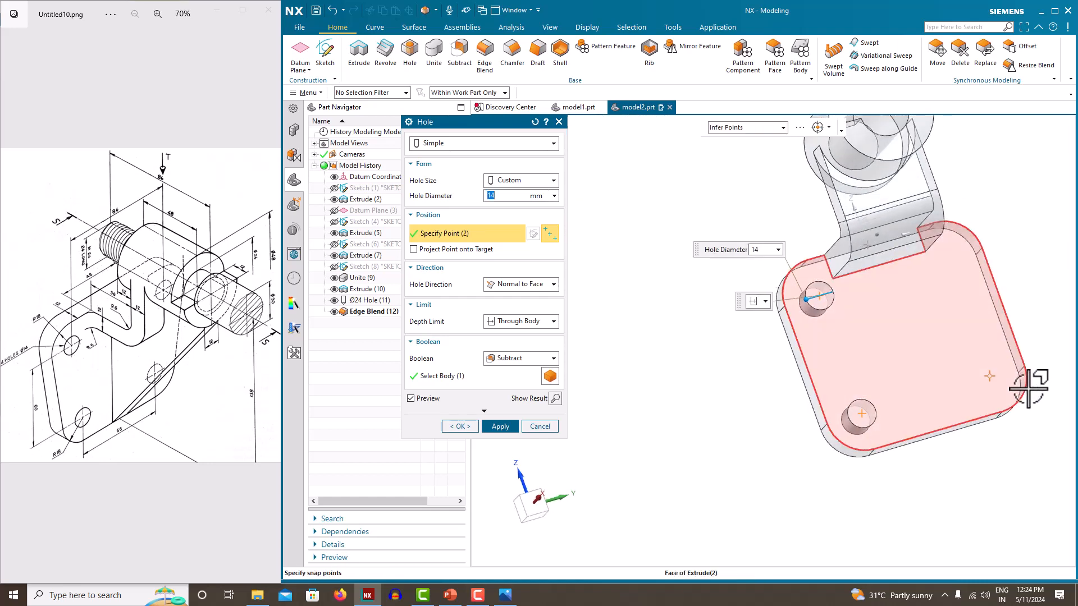
{"action": "left_click", "coordinate": [1025, 393]}
{"action": "left_click", "coordinate": [1024, 393]}
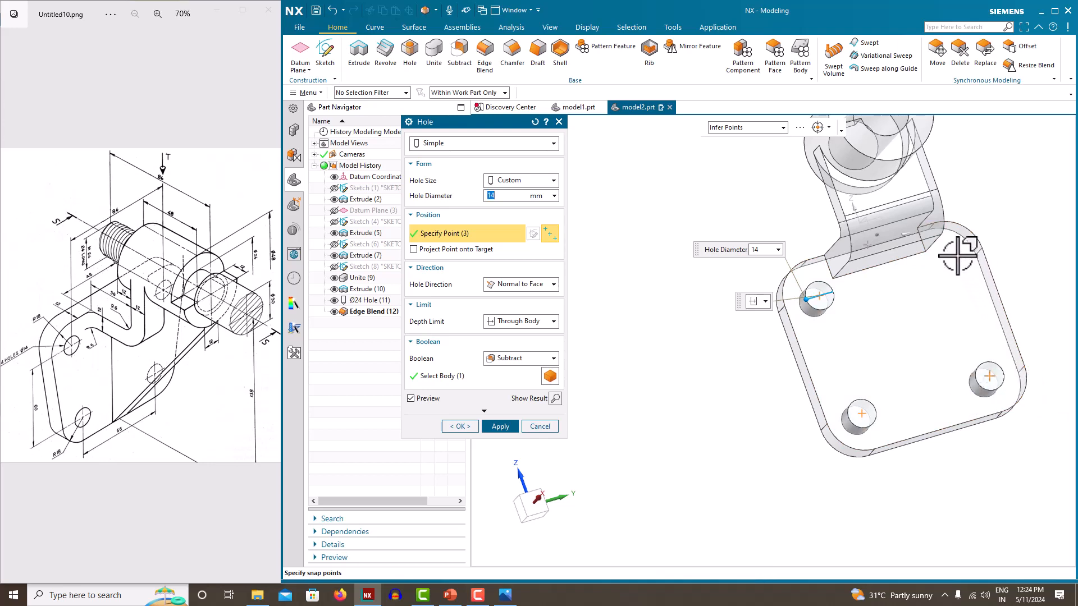
{"action": "middle_click_drag", "start_coordinate": [959, 253], "coordinate": [980, 231]}
{"action": "left_click", "coordinate": [996, 234]}
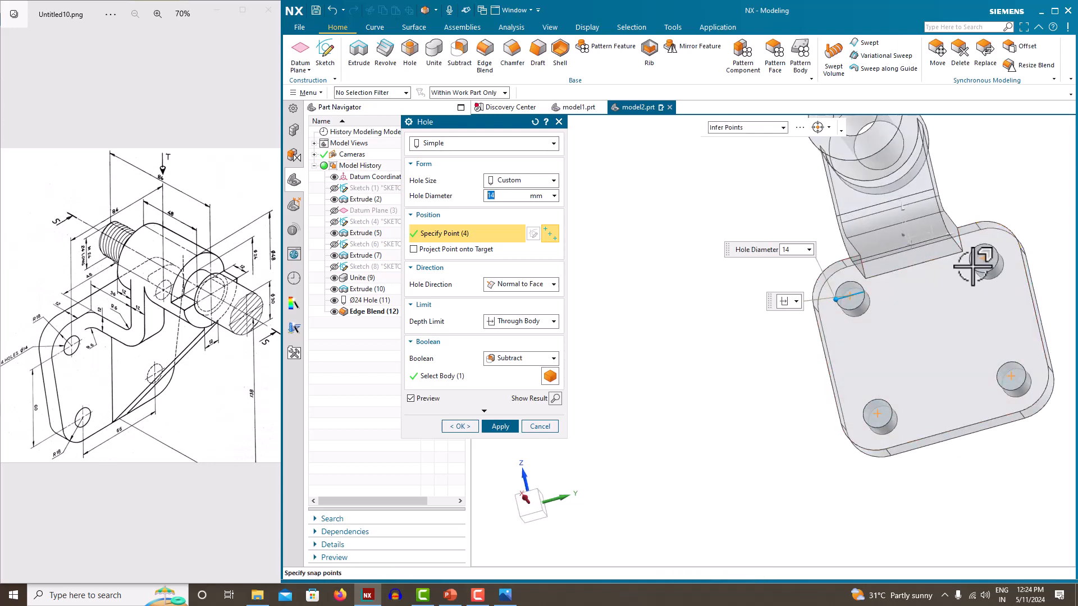
{"action": "left_click", "coordinate": [460, 427]}
{"action": "middle_click_drag", "start_coordinate": [575, 322], "coordinate": [625, 331]}
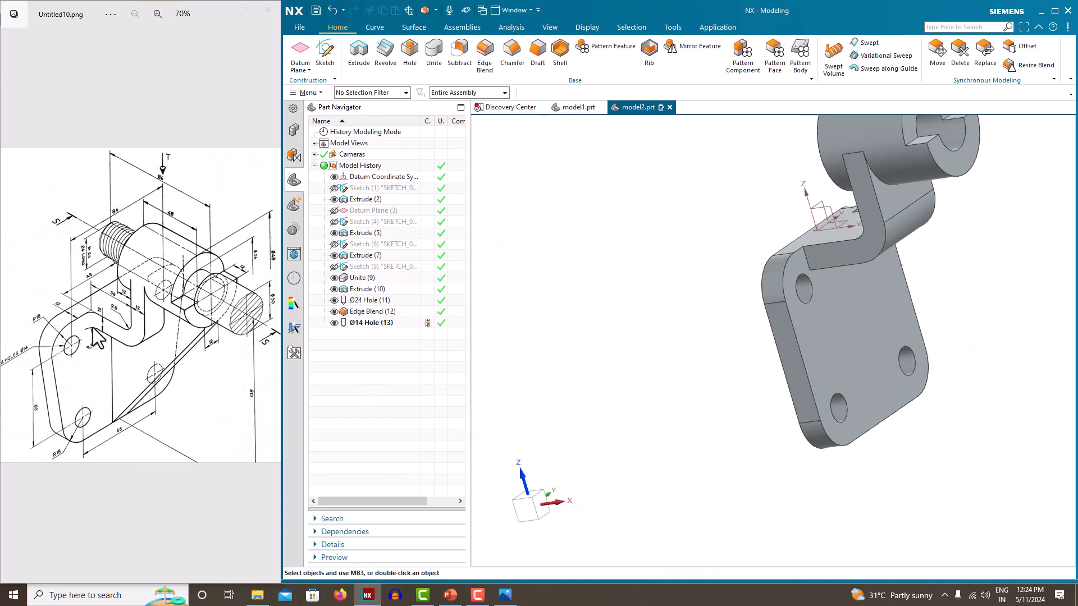
{"action": "scroll", "coordinate": [651, 344], "scroll_direction": "down", "scroll_amount": 3}
{"action": "scroll", "coordinate": [150, 370], "scroll_direction": "up", "scroll_amount": 2}
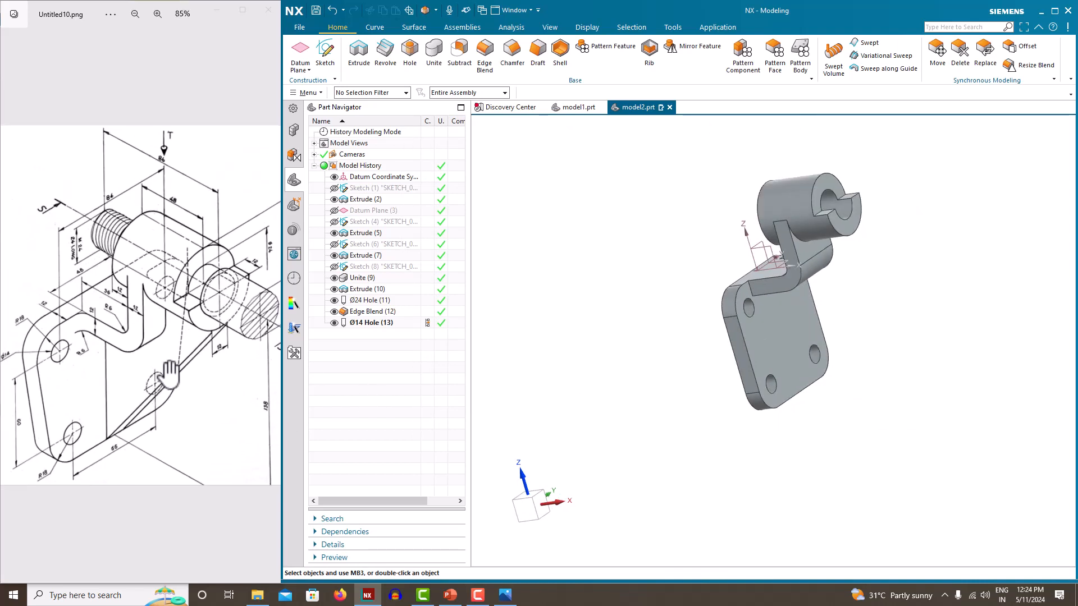
{"action": "scroll", "coordinate": [177, 400], "scroll_direction": "down", "scroll_amount": 2}
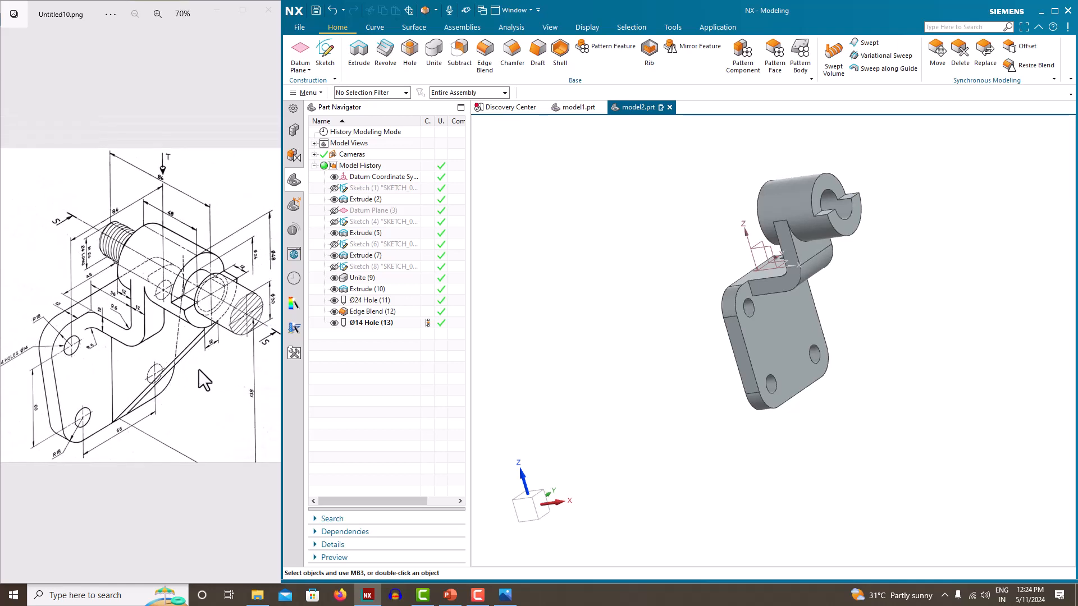
On a Front-plane sketch, draw a diagonal line from the plate's bottom end to the block corner
{"action": "left_click", "coordinate": [335, 56]}
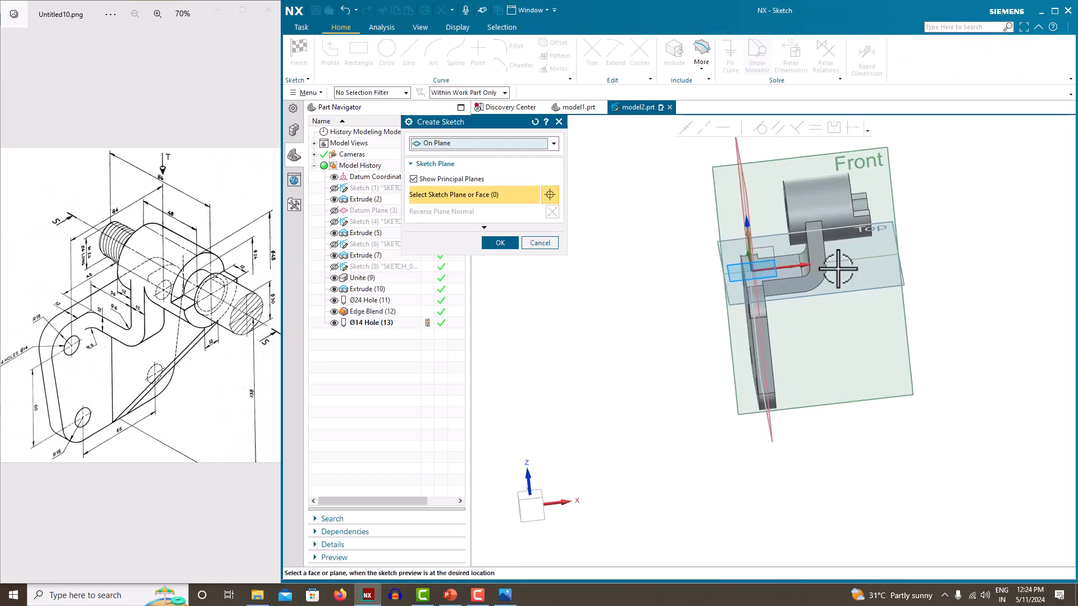
{"action": "left_click", "coordinate": [888, 165]}
{"action": "left_click", "coordinate": [497, 243]}
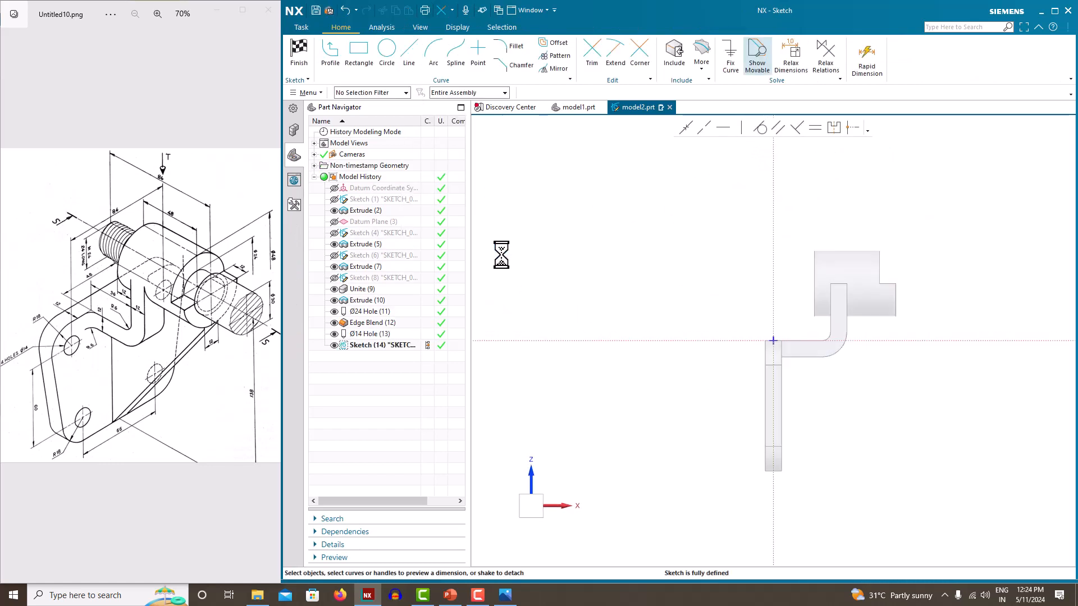
{"action": "left_click", "coordinate": [405, 59]}
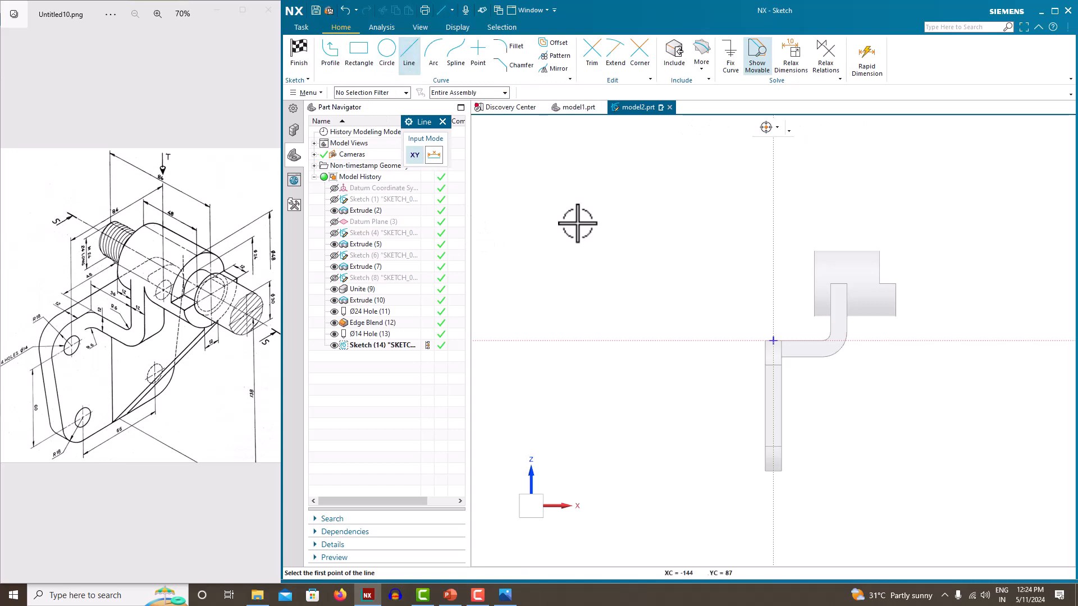
{"action": "left_click", "coordinate": [782, 470]}
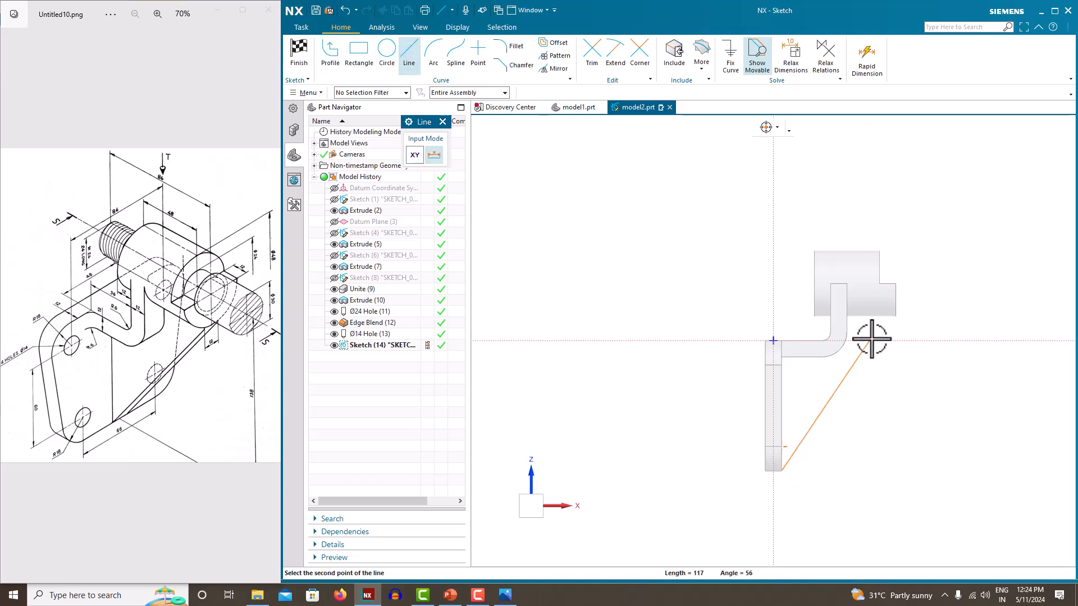
{"action": "left_click", "coordinate": [895, 317]}
{"action": "key", "text": "Escape"}
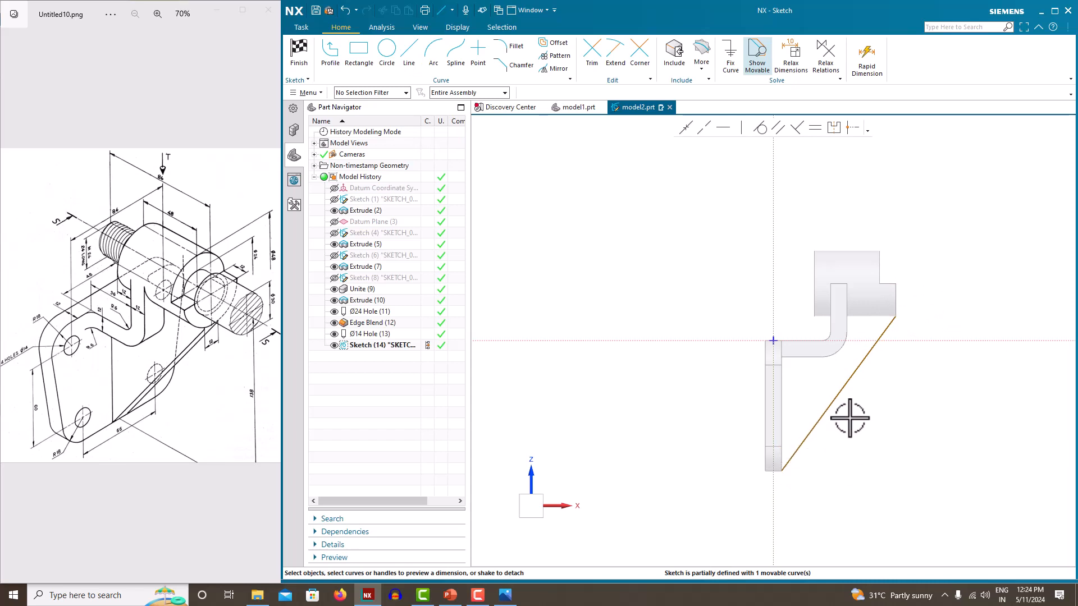
Dimension the line's start point 6 from the sketch's vertical axis
{"action": "middle_click_drag", "start_coordinate": [850, 418], "coordinate": [802, 414]}
{"action": "scroll", "coordinate": [793, 466], "scroll_direction": "up", "scroll_amount": 8}
{"action": "scroll", "coordinate": [769, 441], "scroll_direction": "down", "scroll_amount": 4}
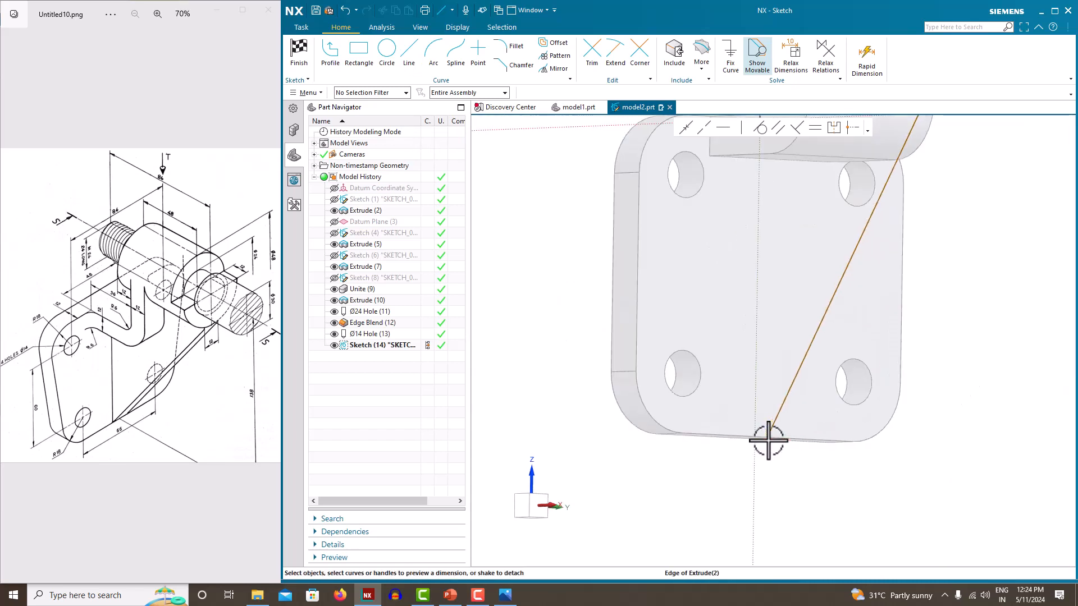
{"action": "scroll", "coordinate": [769, 441], "scroll_direction": "down", "scroll_amount": 5}
{"action": "right_click", "coordinate": [649, 205]}
{"action": "left_click", "coordinate": [683, 229]}
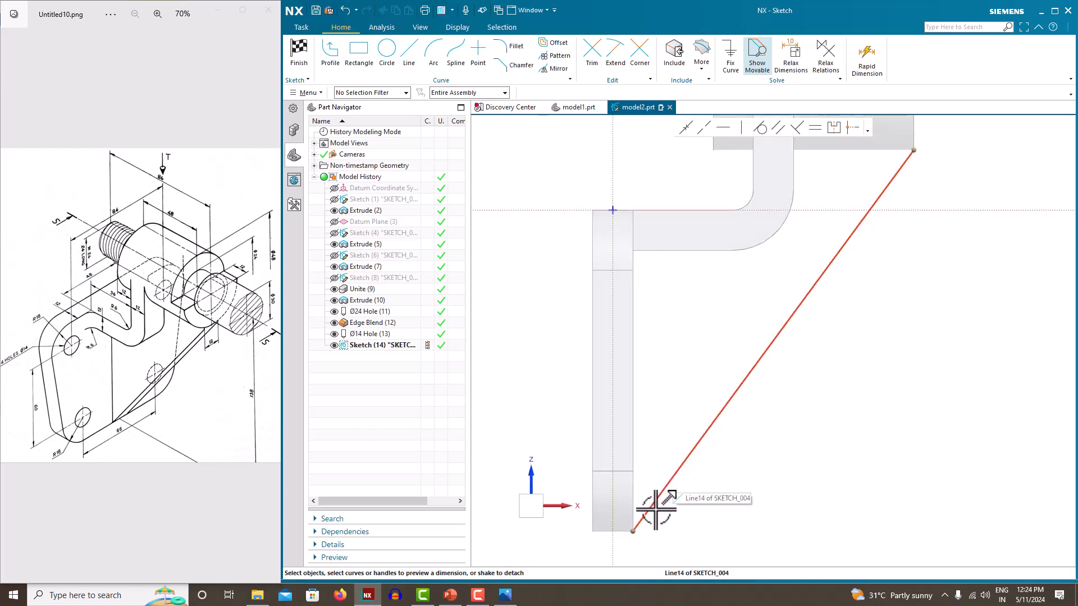
{"action": "left_click", "coordinate": [634, 531]}
{"action": "left_click", "coordinate": [613, 525]}
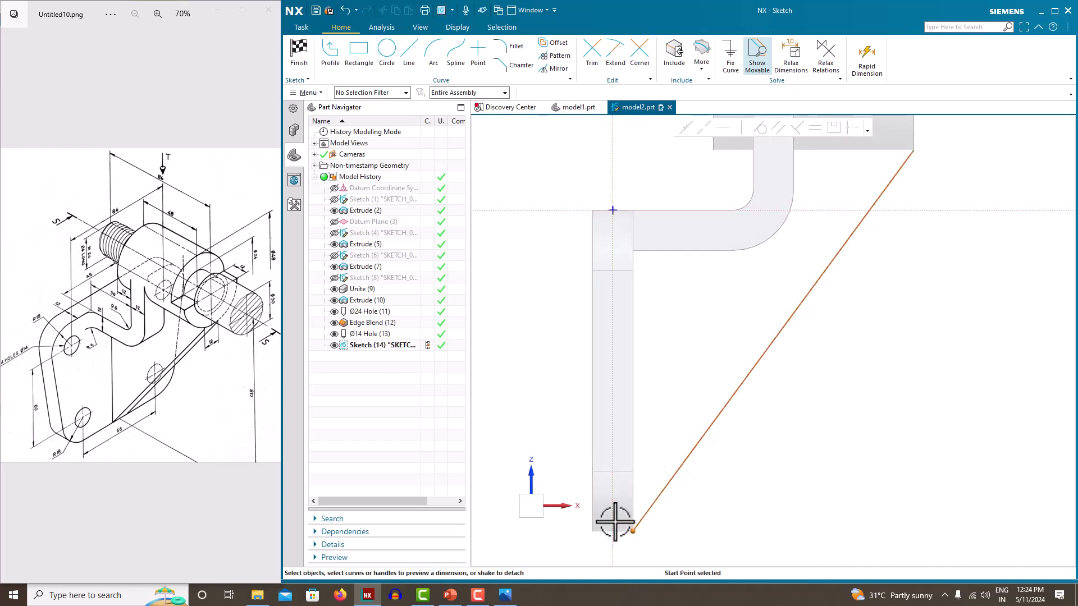
{"action": "left_click", "coordinate": [627, 539]}
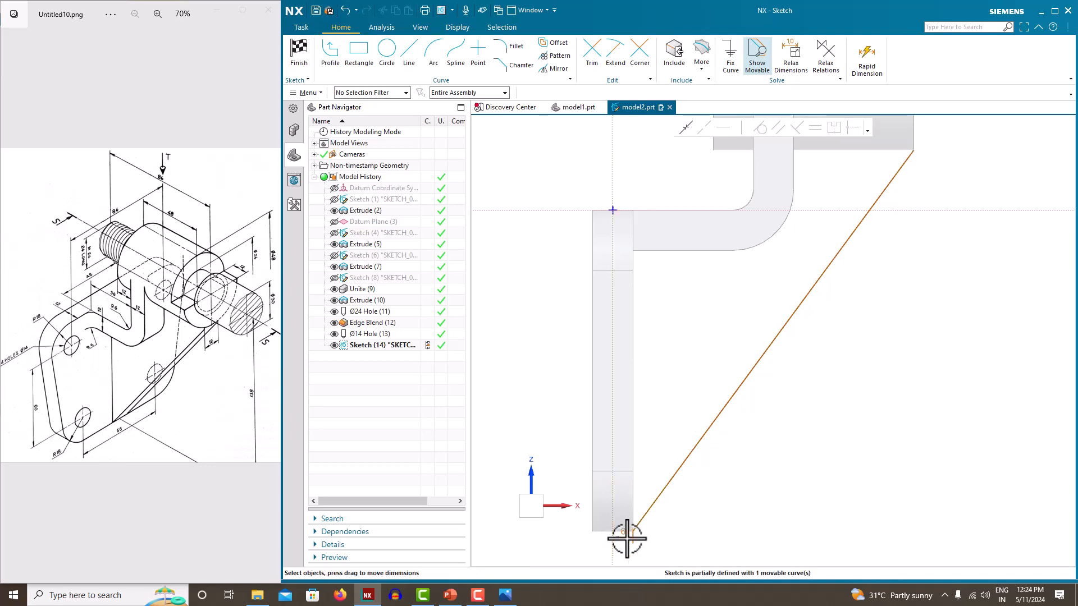
{"action": "left_click", "coordinate": [766, 517]}
{"action": "scroll", "coordinate": [701, 466], "scroll_direction": "down", "scroll_amount": 2}
{"action": "scroll", "coordinate": [674, 501], "scroll_direction": "up", "scroll_amount": 2}
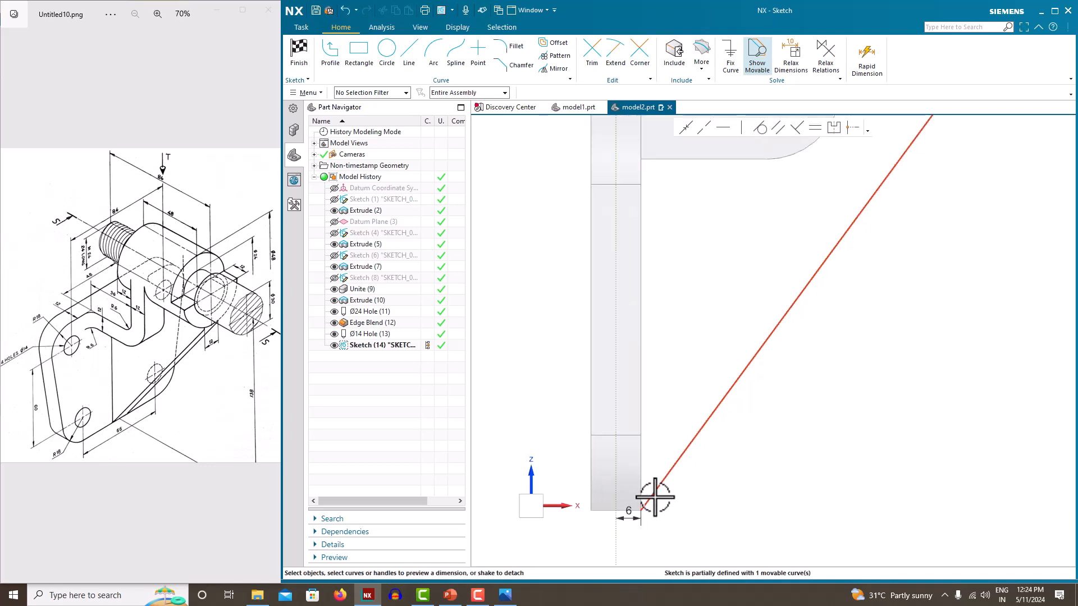
{"action": "left_click", "coordinate": [651, 498]}
{"action": "scroll", "coordinate": [676, 497], "scroll_direction": "up", "scroll_amount": 1}
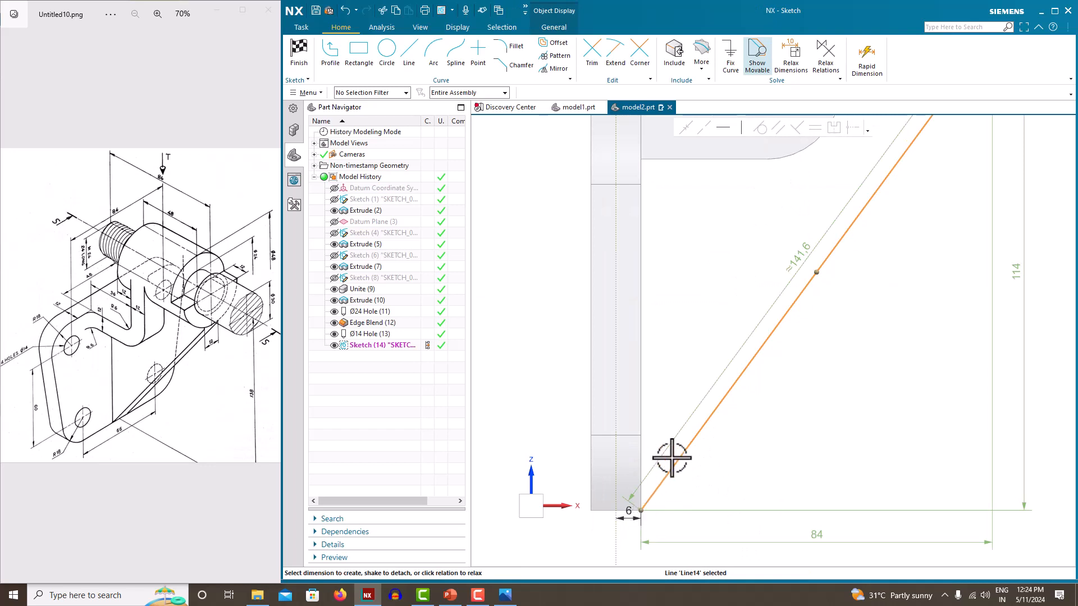
Add a 96 vertical dimension from the horizontal axis to the rib line's lower start point
{"action": "scroll", "coordinate": [671, 456], "scroll_direction": "down", "scroll_amount": 3}
{"action": "key", "text": "Escape"}
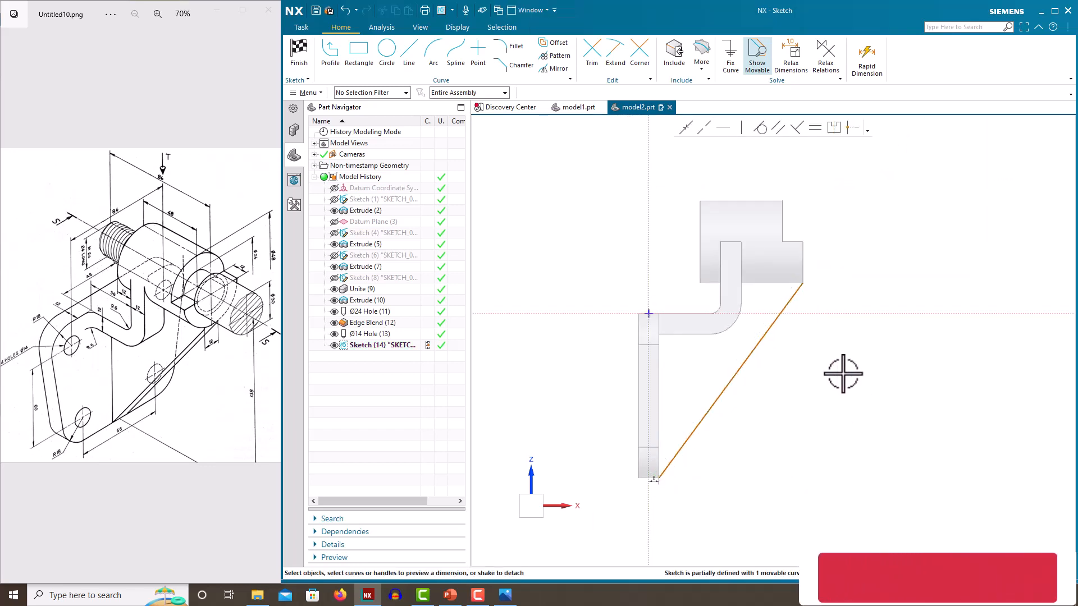
{"action": "left_click", "coordinate": [823, 314]}
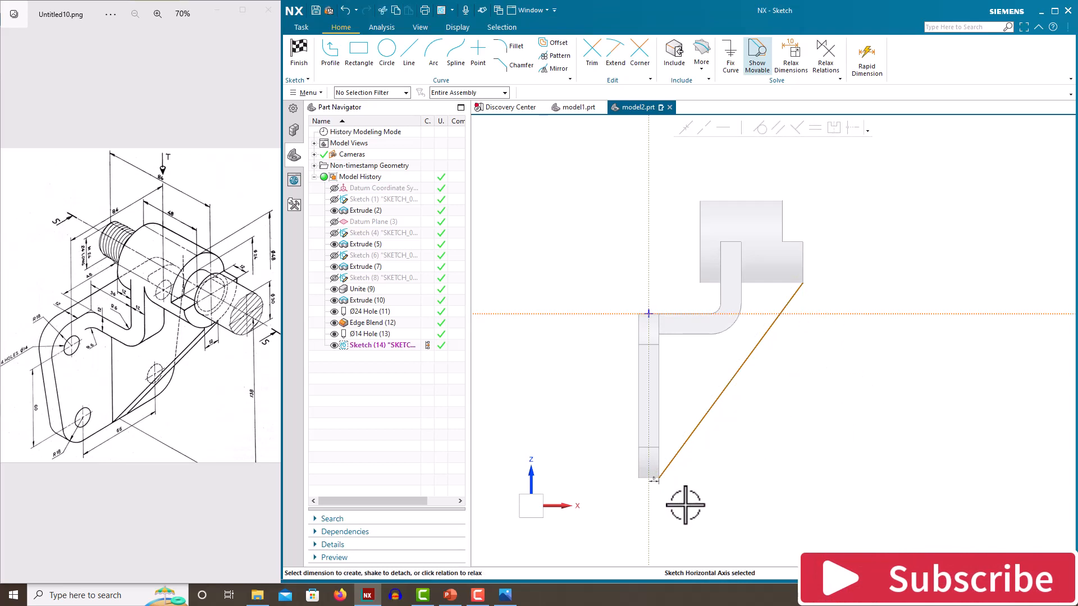
{"action": "scroll", "coordinate": [663, 480], "scroll_direction": "up", "scroll_amount": 2}
{"action": "left_click", "coordinate": [649, 479]}
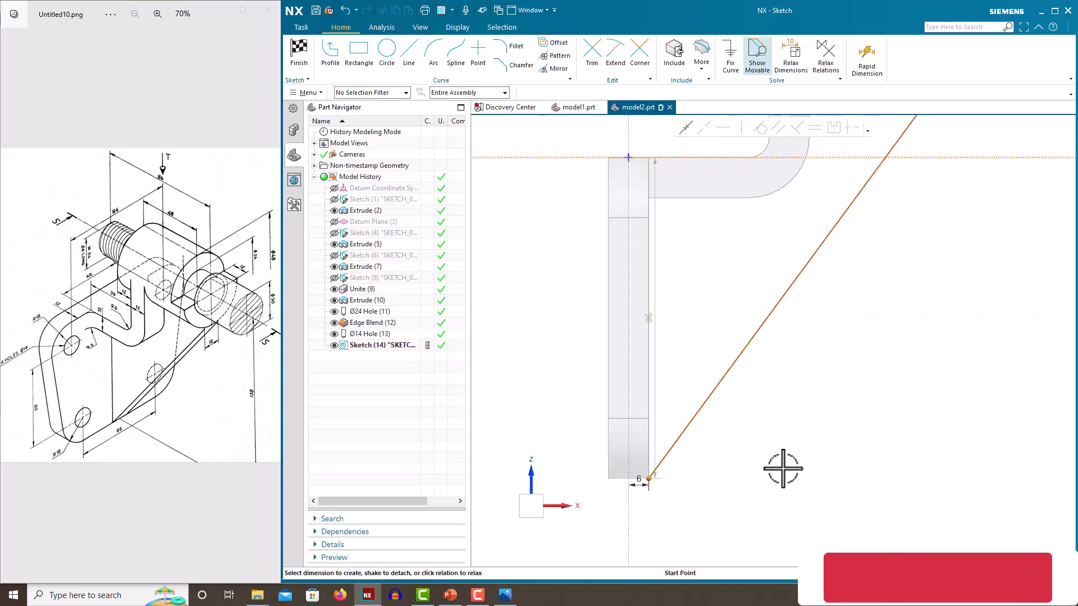
{"action": "left_click", "coordinate": [572, 337]}
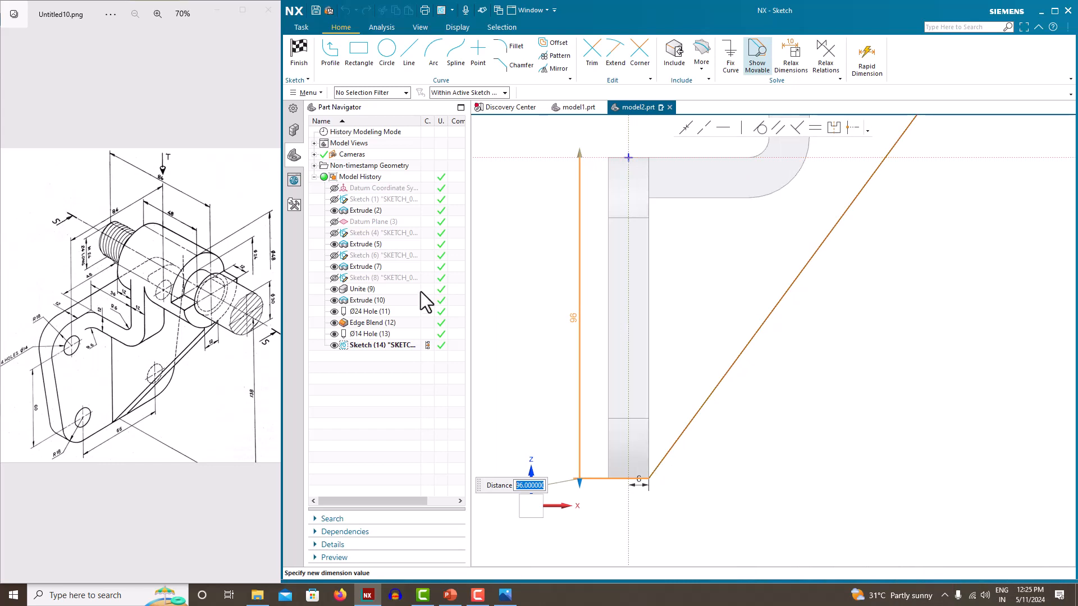
{"action": "left_click", "coordinate": [527, 280]}
{"action": "scroll", "coordinate": [703, 338], "scroll_direction": "down", "scroll_amount": 4}
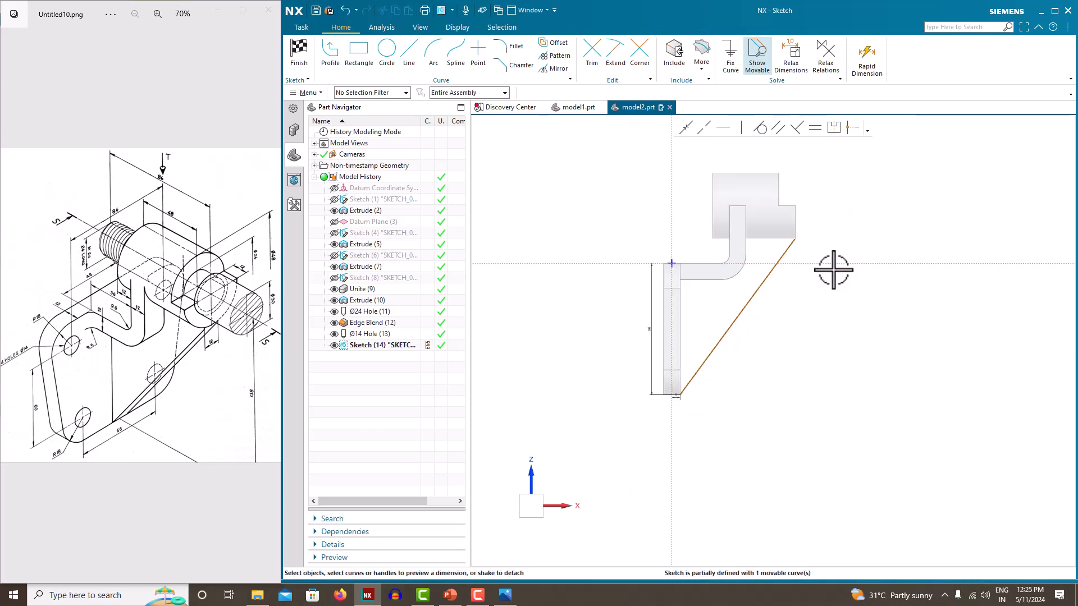
{"action": "scroll", "coordinate": [831, 273], "scroll_direction": "up", "scroll_amount": 4}
{"action": "scroll", "coordinate": [766, 225], "scroll_direction": "down", "scroll_amount": 1}
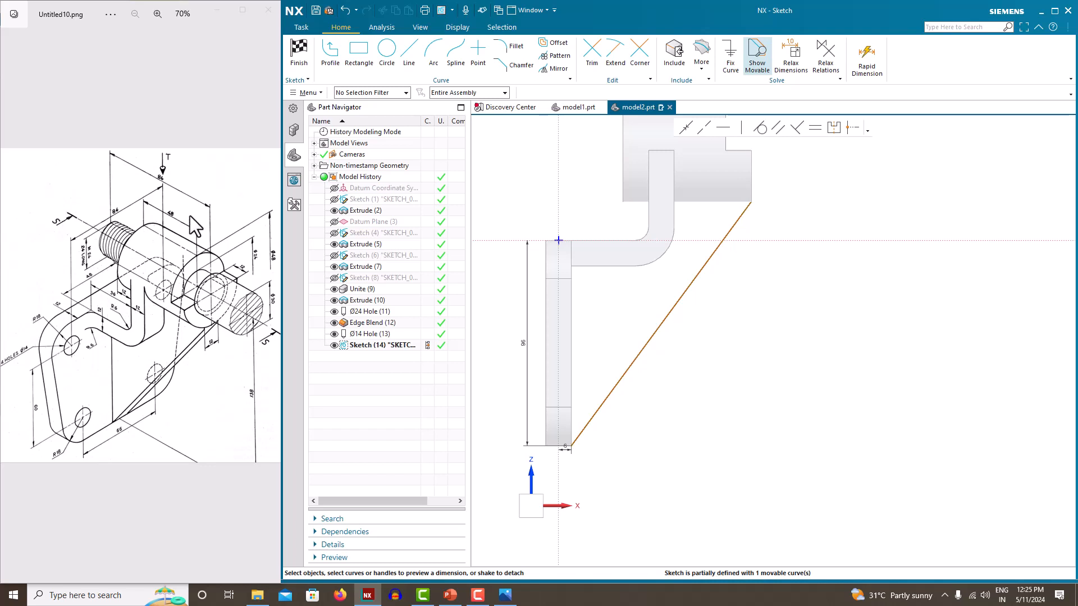
{"action": "scroll", "coordinate": [621, 284], "scroll_direction": "down", "scroll_amount": 2}
{"action": "scroll", "coordinate": [622, 195], "scroll_direction": "up", "scroll_amount": 1}
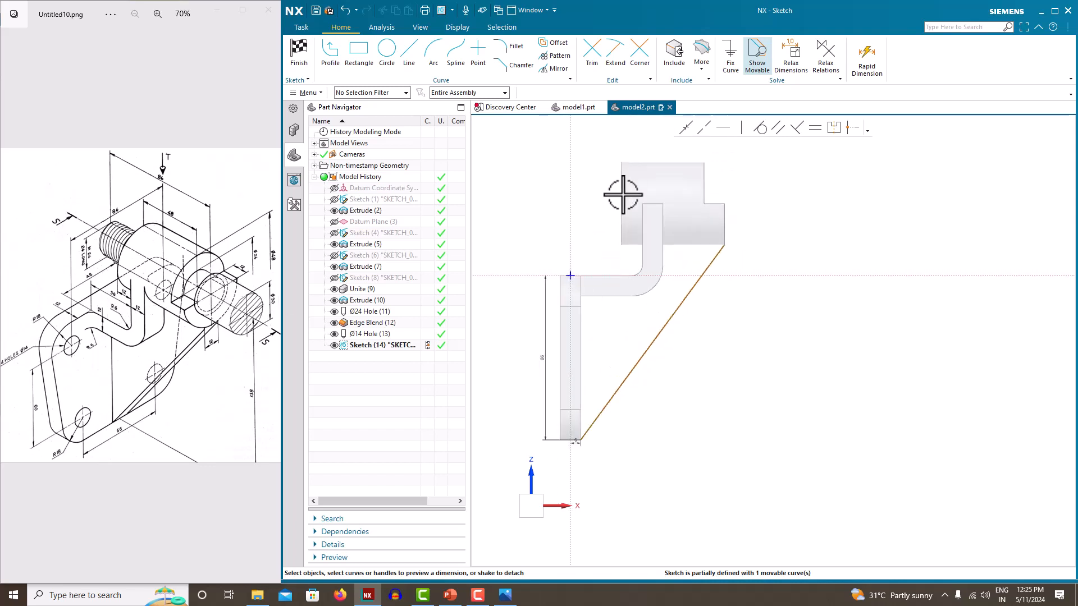
Select the diagonal line's upper end point and the plate's vertical edge for the next dimension
{"action": "left_click", "coordinate": [713, 260]}
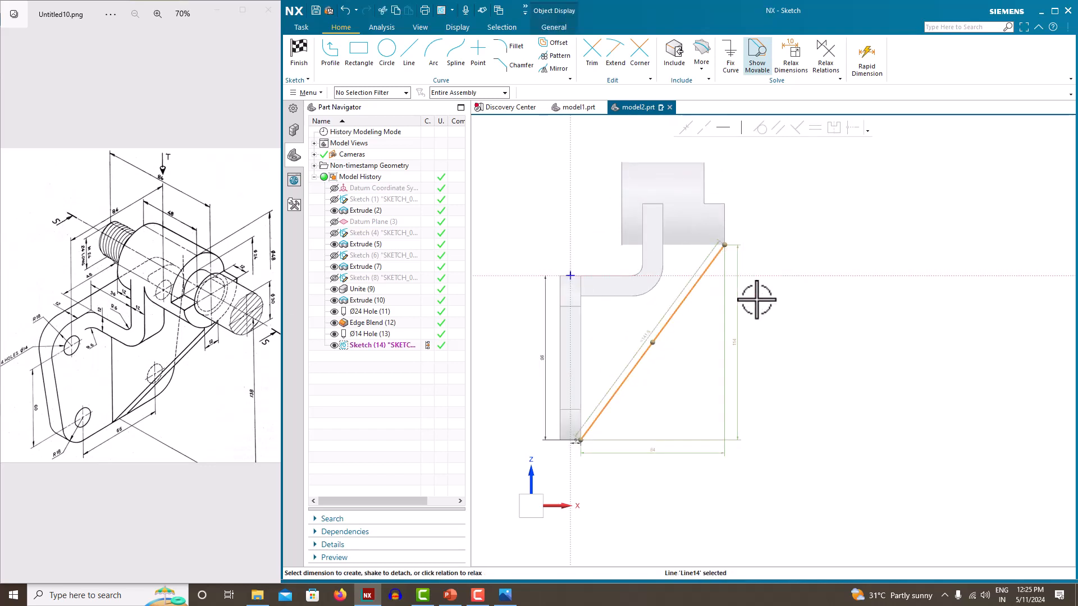
{"action": "scroll", "coordinate": [655, 444], "scroll_direction": "up", "scroll_amount": 2}
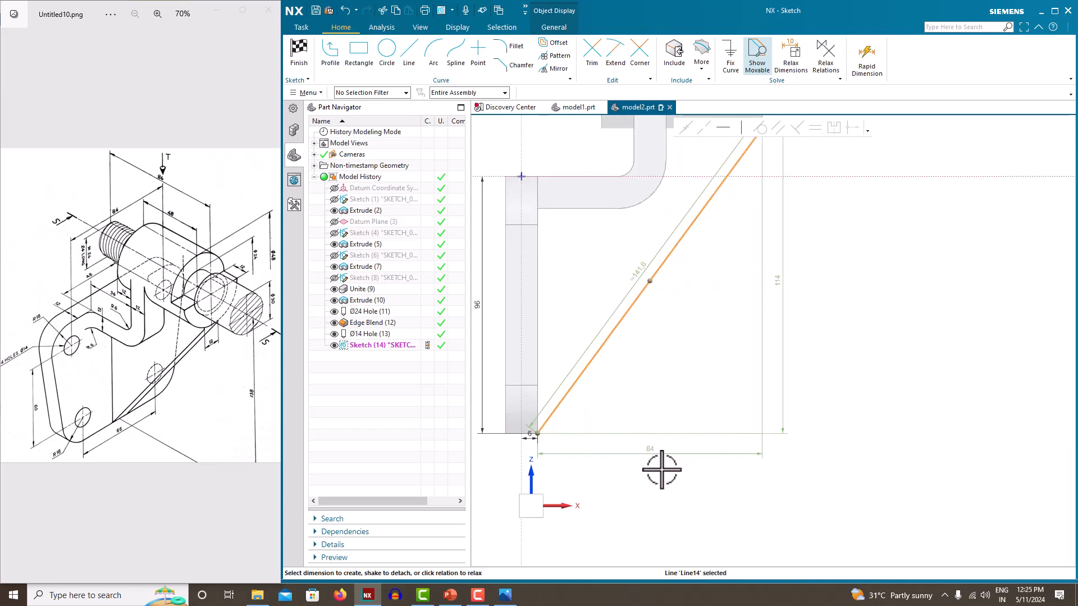
{"action": "left_click", "coordinate": [522, 458]}
{"action": "scroll", "coordinate": [741, 287], "scroll_direction": "down", "scroll_amount": 2}
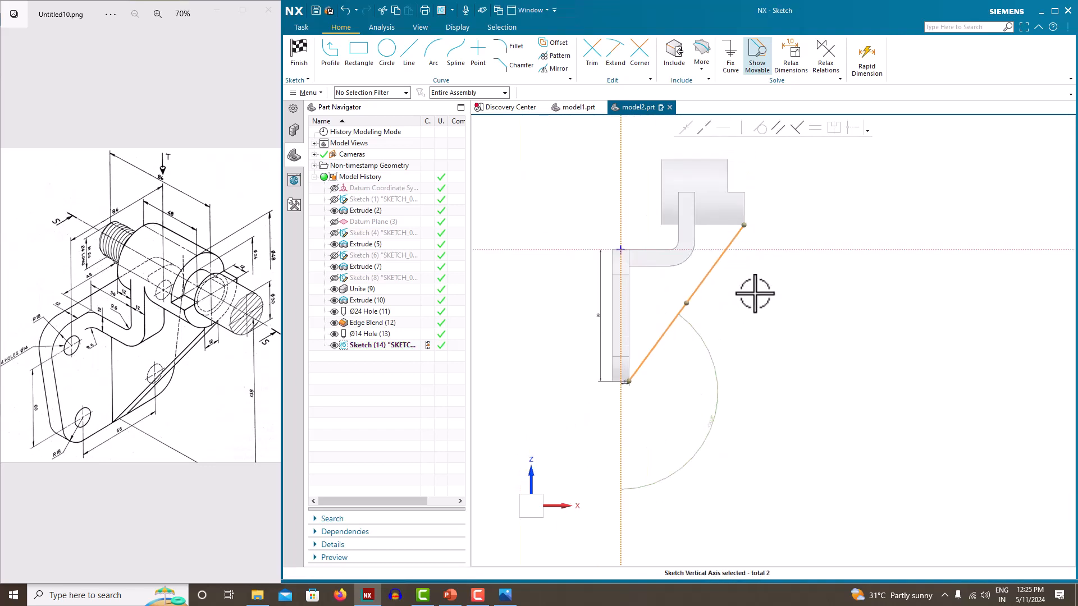
{"action": "key", "text": "Escape"}
{"action": "scroll", "coordinate": [734, 243], "scroll_direction": "up", "scroll_amount": 1}
{"action": "left_click", "coordinate": [750, 217]}
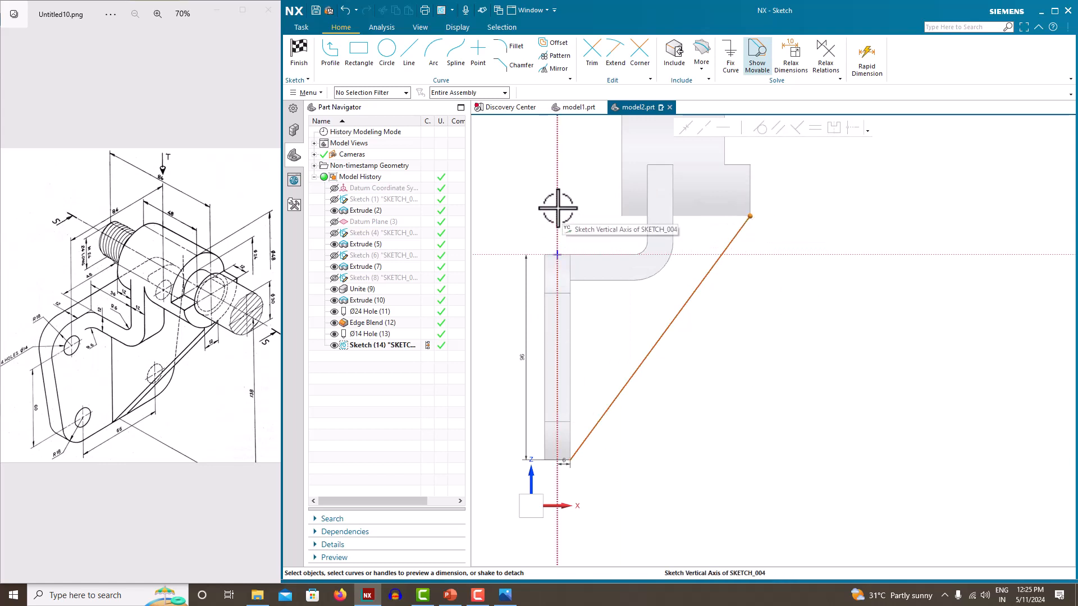
{"action": "left_click", "coordinate": [572, 322]}
Place an 84 horizontal dimension on the diagonal line and move it higher
{"action": "left_click", "coordinate": [647, 286]}
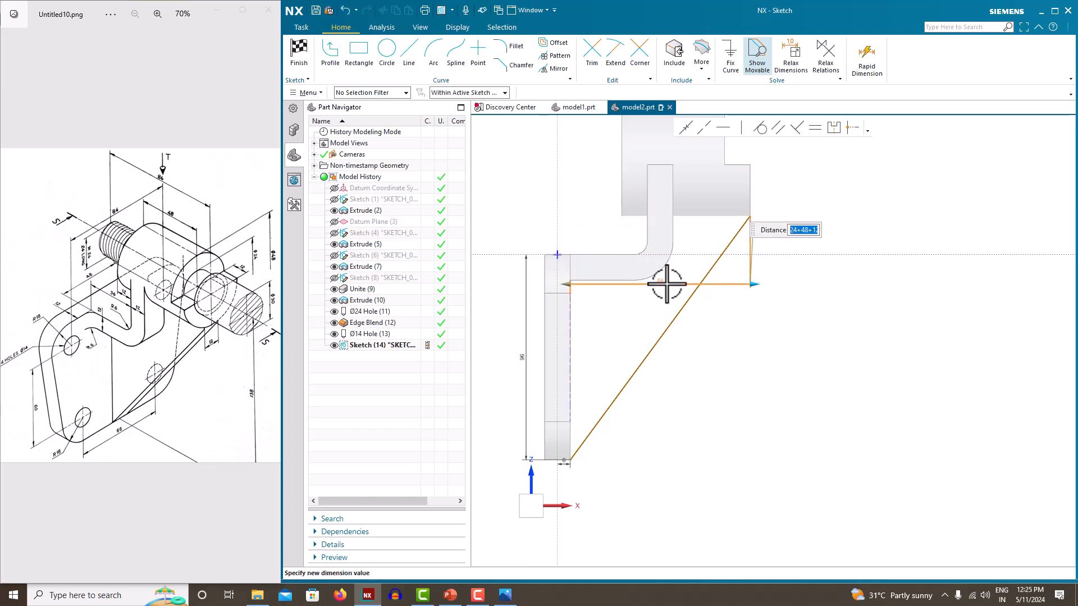
{"action": "key", "text": "Return"}
{"action": "scroll", "coordinate": [761, 269], "scroll_direction": "up", "scroll_amount": 3}
{"action": "scroll", "coordinate": [749, 280], "scroll_direction": "down", "scroll_amount": 2}
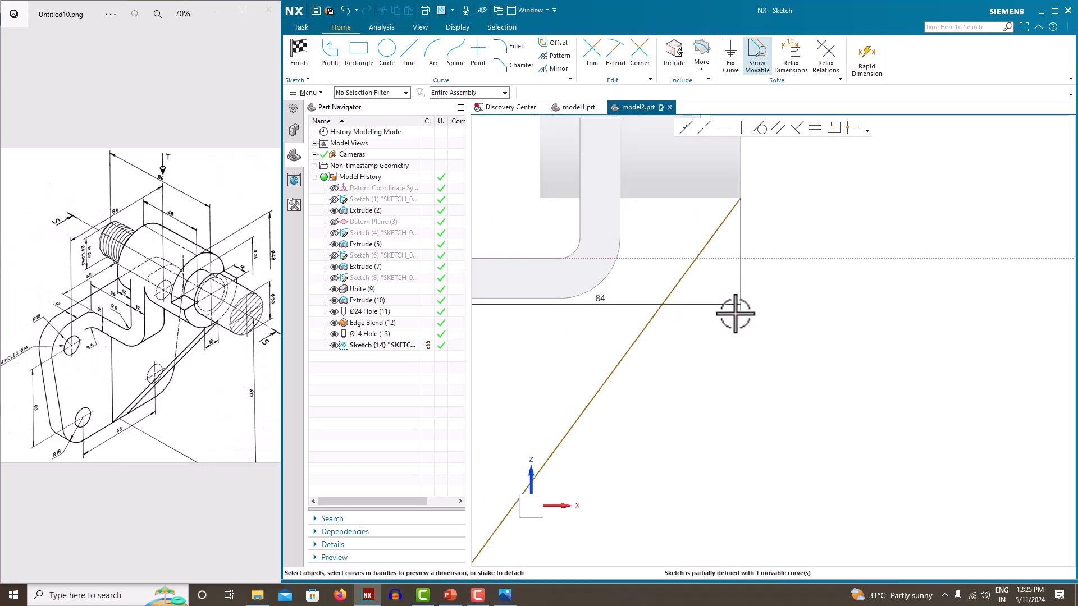
{"action": "left_click_drag", "start_coordinate": [594, 306], "coordinate": [609, 152]}
{"action": "scroll", "coordinate": [944, 320], "scroll_direction": "down", "scroll_amount": 4}
{"action": "scroll", "coordinate": [833, 357], "scroll_direction": "up", "scroll_amount": 2}
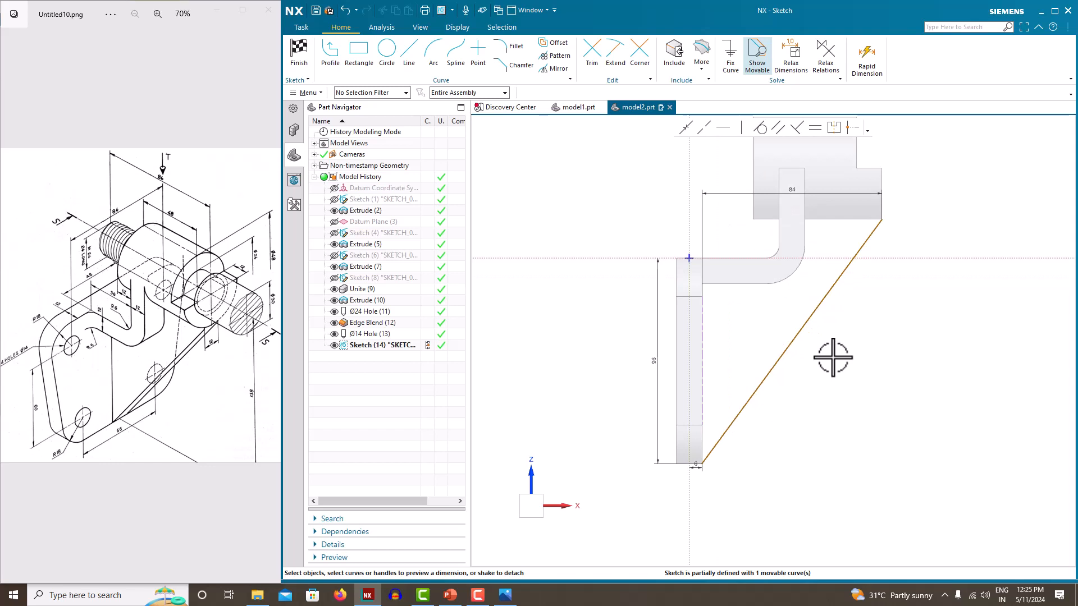
Add a 114 vertical dimension to fully define the line, then finish the sketch
{"action": "left_click", "coordinate": [881, 234]}
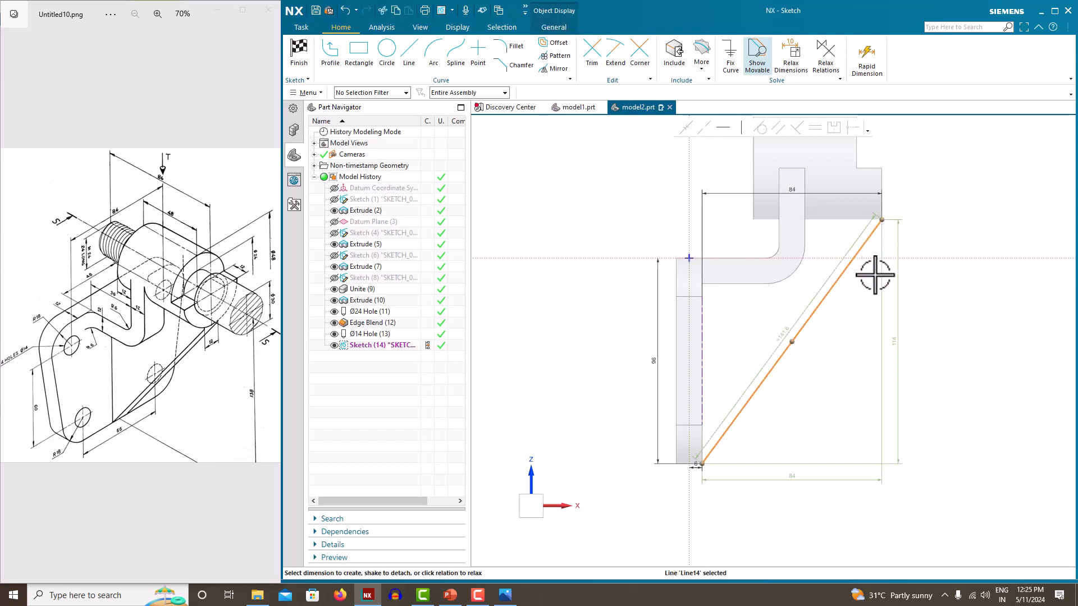
{"action": "left_click", "coordinate": [900, 341]}
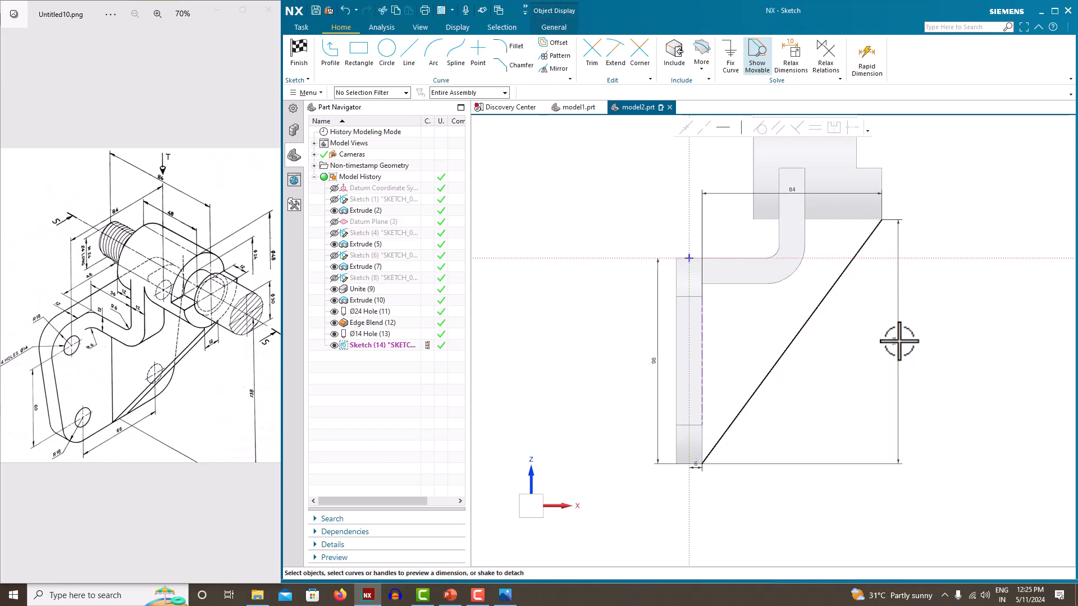
{"action": "left_click", "coordinate": [956, 324]}
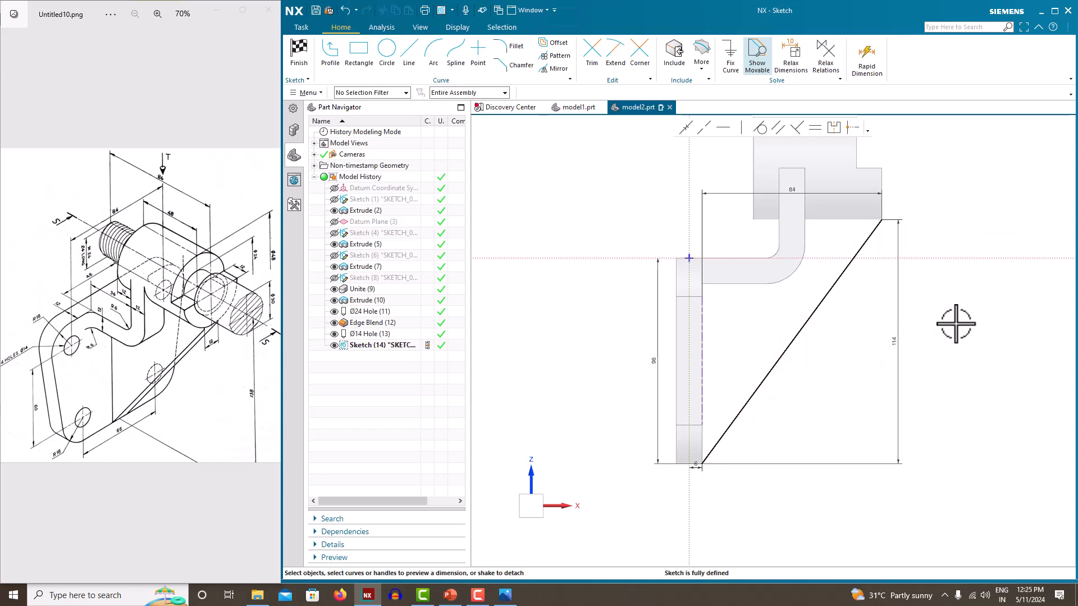
{"action": "right_click", "coordinate": [946, 212]}
{"action": "left_click", "coordinate": [958, 217]}
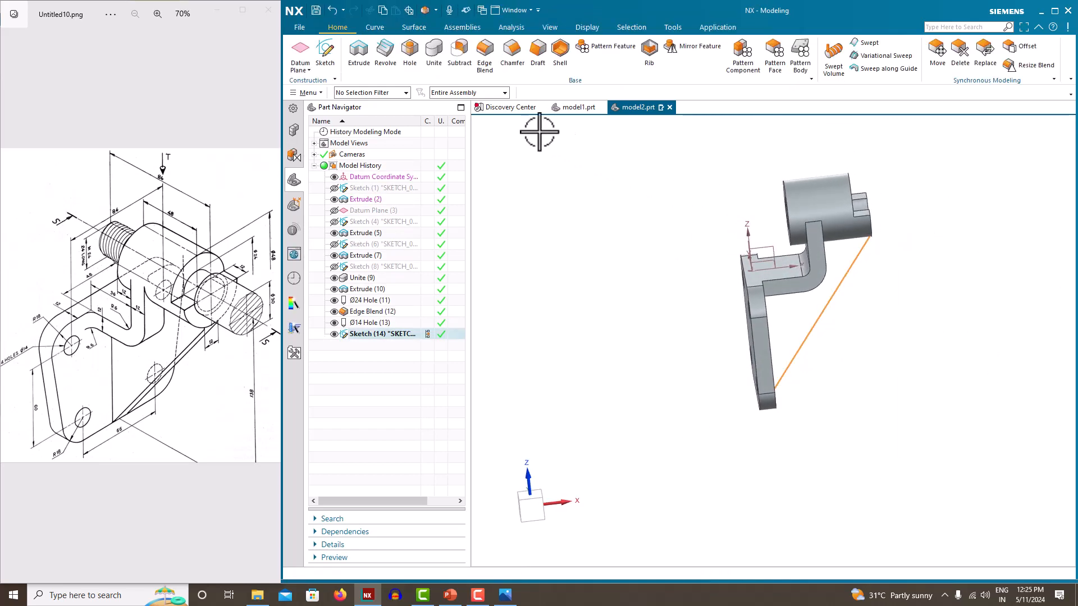
{"action": "left_click", "coordinate": [654, 61]}
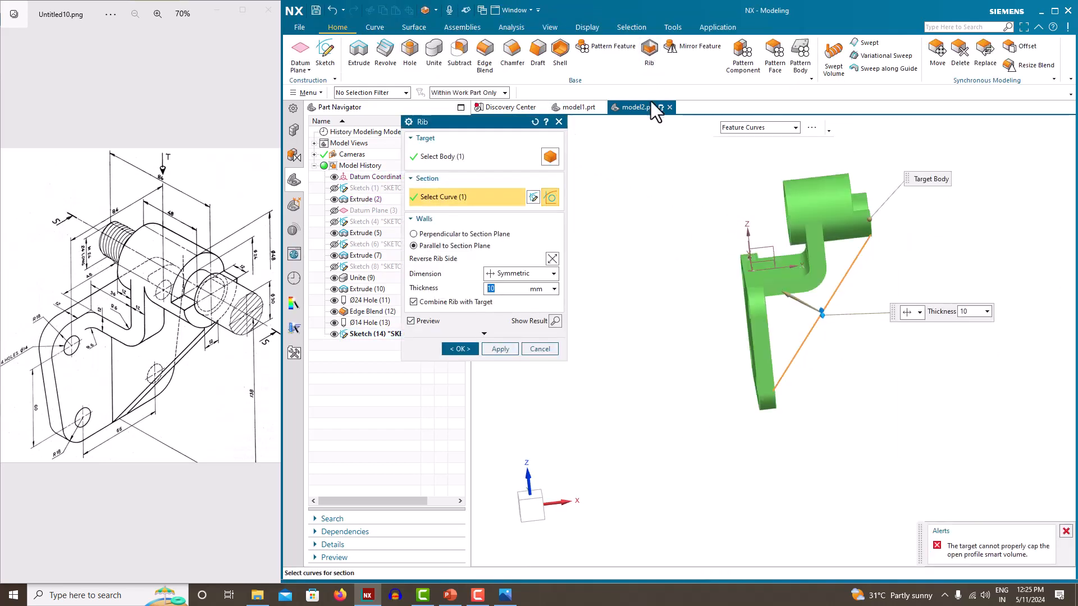
{"action": "middle_click_drag", "start_coordinate": [698, 284], "coordinate": [664, 286]}
{"action": "scroll", "coordinate": [855, 240], "scroll_direction": "up", "scroll_amount": 5}
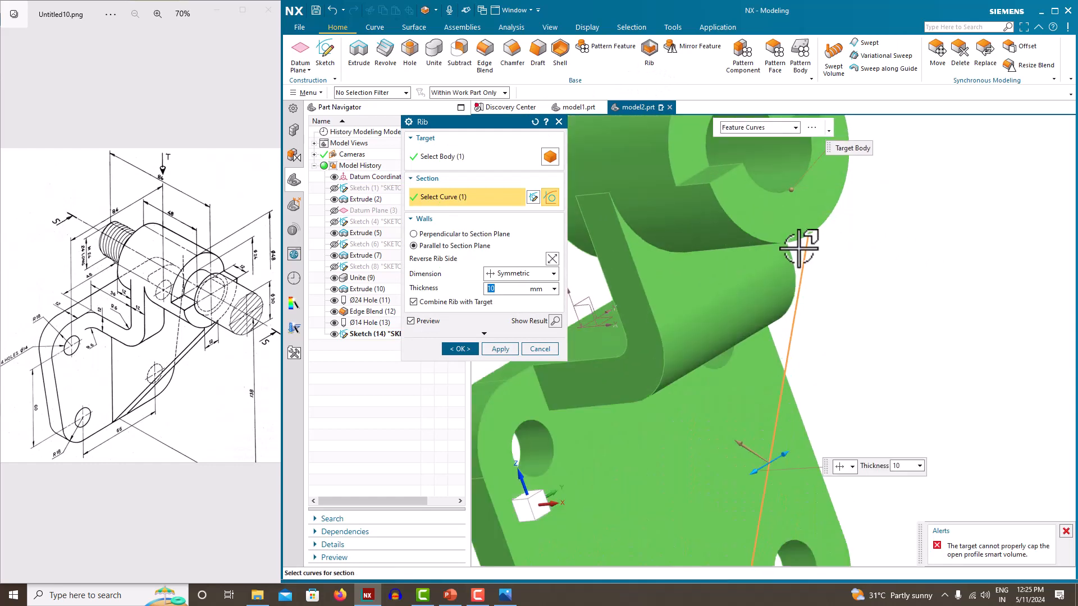
{"action": "scroll", "coordinate": [614, 344], "scroll_direction": "down", "scroll_amount": 5}
{"action": "mouse_move", "coordinate": [614, 344]}
{"action": "middle_mouse_down"}
{"action": "mouse_move", "coordinate": [705, 344]}
{"action": "mouse_move", "coordinate": [652, 335]}
{"action": "mouse_move", "coordinate": [698, 339]}
{"action": "mouse_move", "coordinate": [681, 329]}
{"action": "mouse_move", "coordinate": [702, 343]}
{"action": "mouse_move", "coordinate": [690, 333]}
{"action": "mouse_move", "coordinate": [597, 350]}
{"action": "middle_mouse_up"}
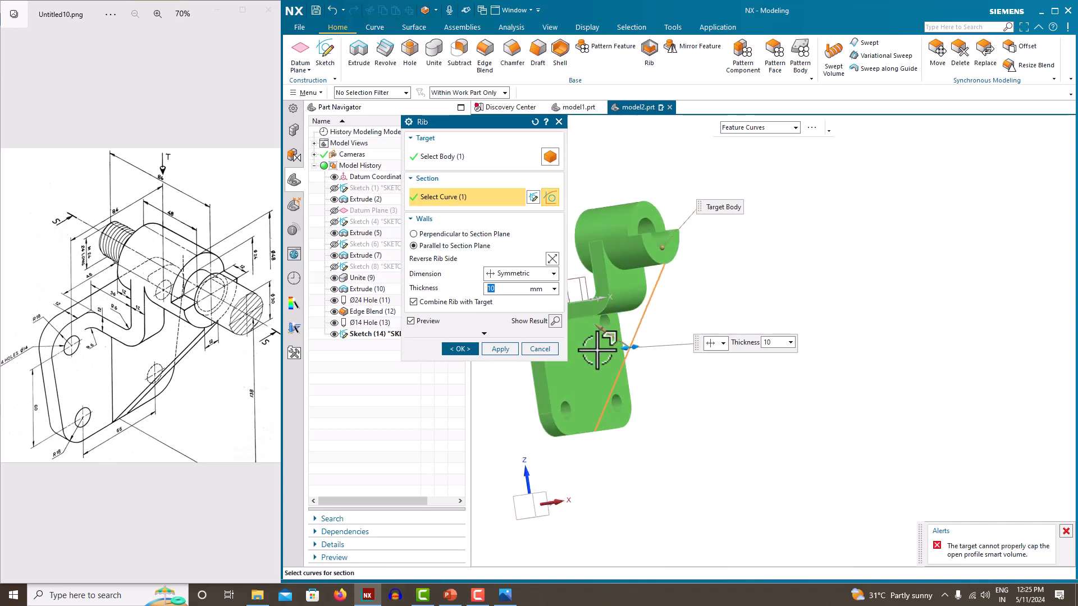
{"action": "scroll", "coordinate": [638, 344], "scroll_direction": "up", "scroll_amount": 3}
{"action": "scroll", "coordinate": [642, 306], "scroll_direction": "down", "scroll_amount": 3}
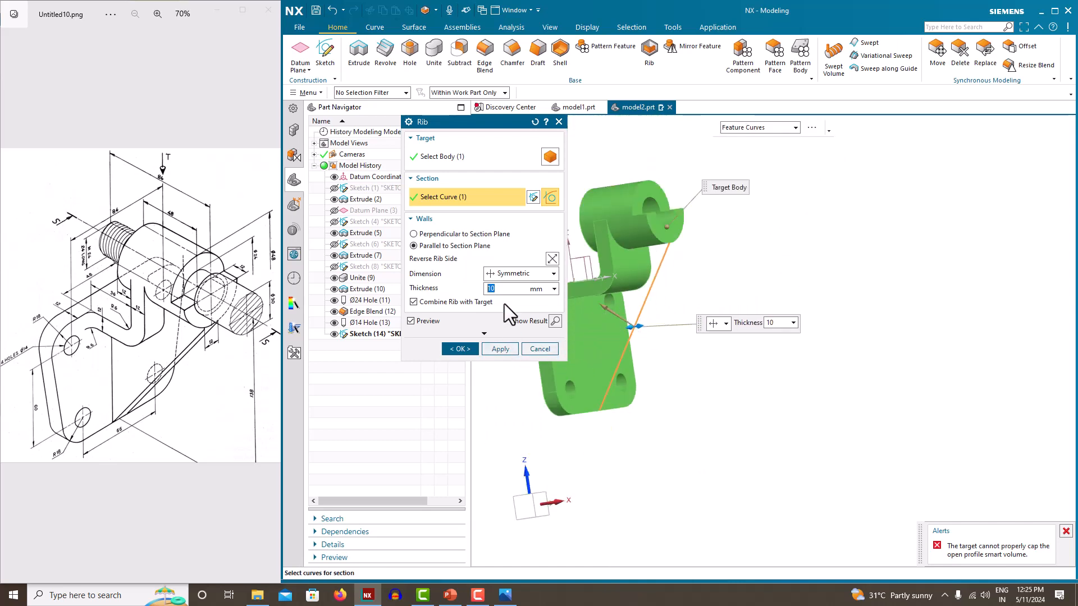
{"action": "left_click", "coordinate": [440, 303]}
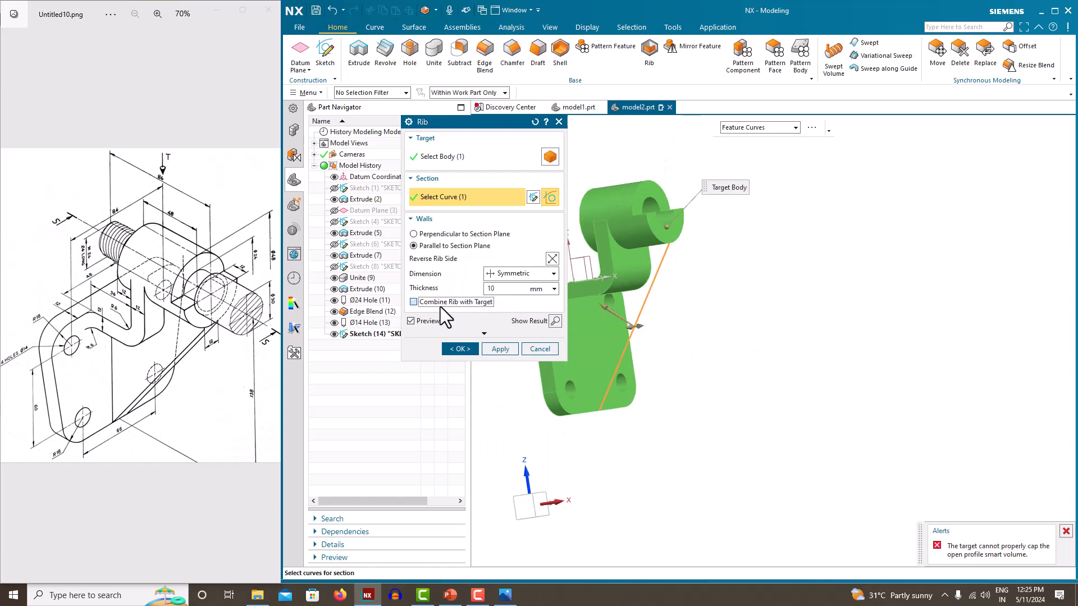
{"action": "left_click", "coordinate": [440, 306]}
{"action": "left_click", "coordinate": [460, 233]}
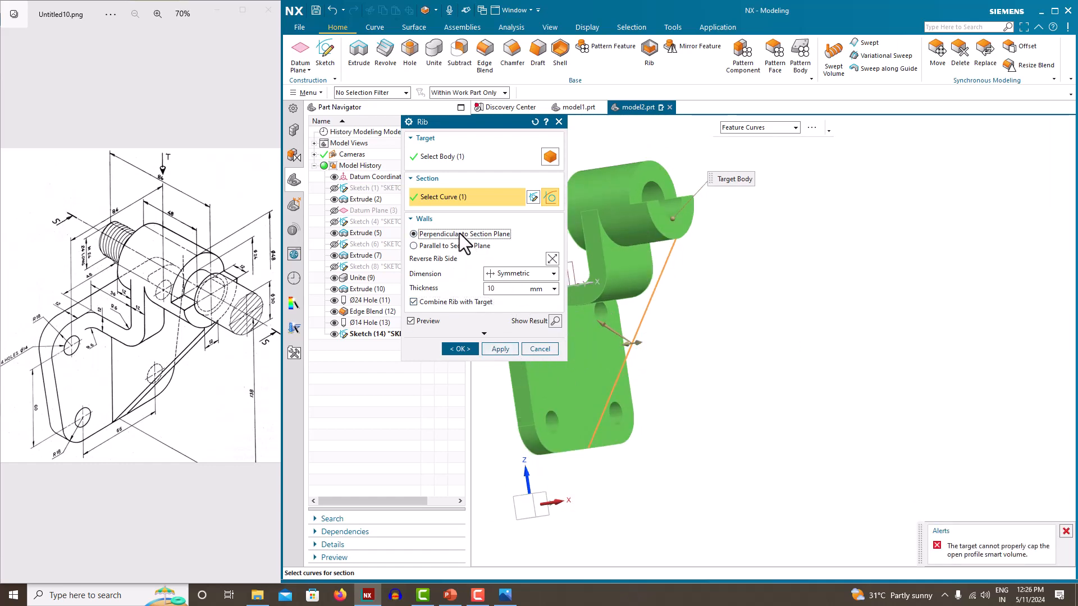
{"action": "left_click", "coordinate": [459, 248]}
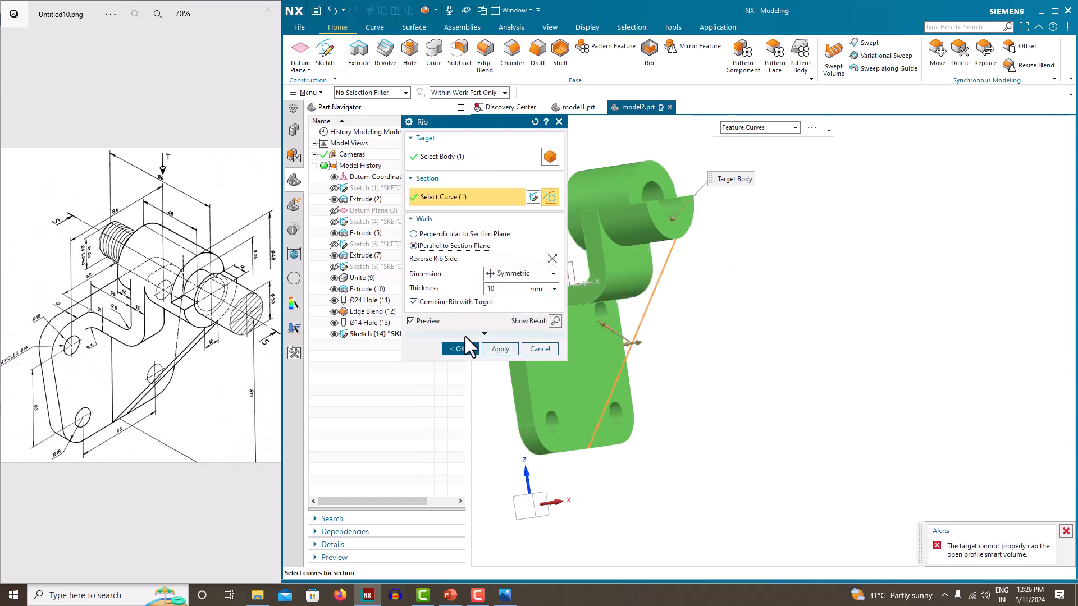
{"action": "left_click", "coordinate": [540, 348]}
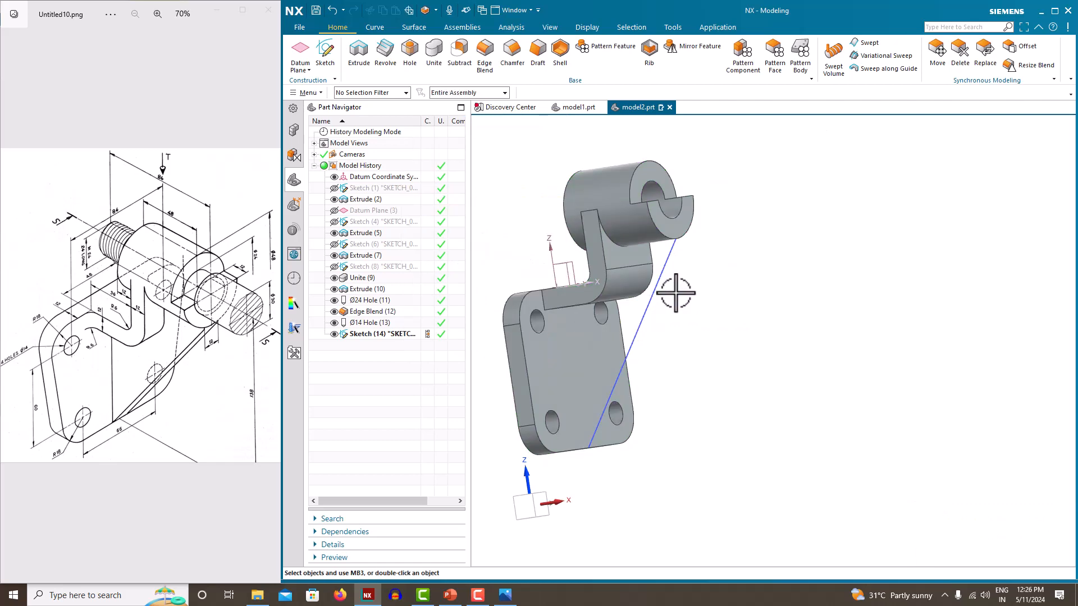
{"action": "left_click", "coordinate": [371, 335]}
{"action": "right_click", "coordinate": [372, 335]}
Reopen Sketch (14) and delete the 84, 114 and 96 dimensions and the diagonal line
{"action": "left_click", "coordinate": [394, 65]}
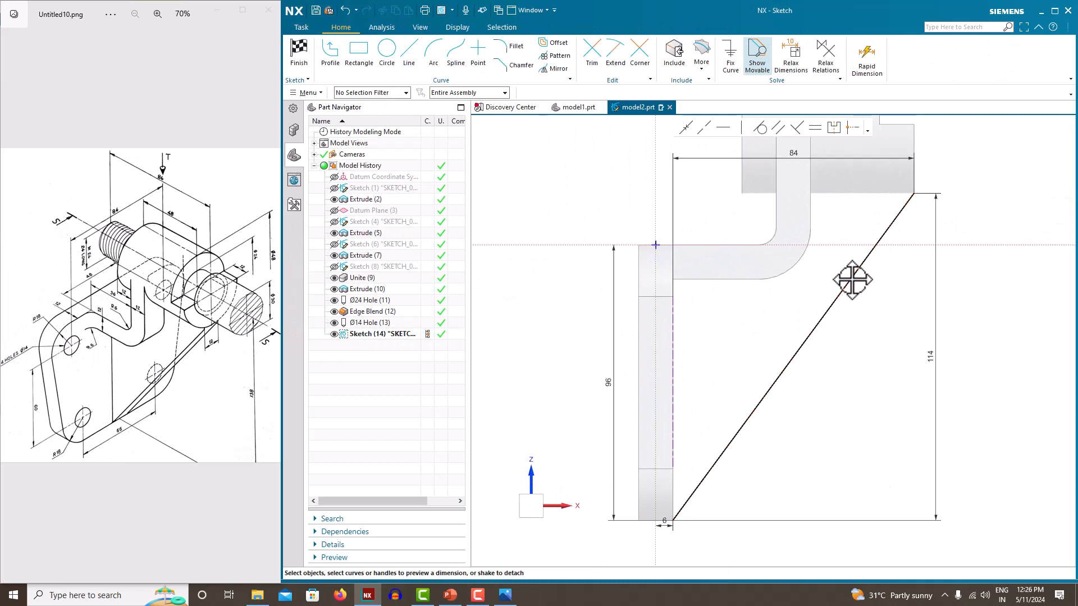
{"action": "left_click", "coordinate": [789, 158]}
{"action": "key", "text": "Delete"}
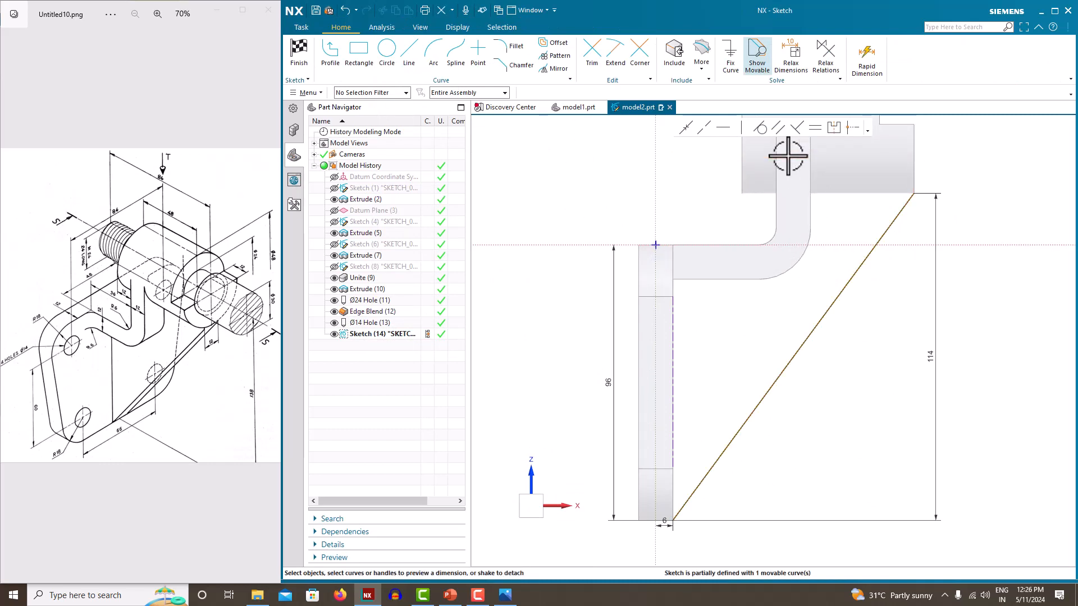
{"action": "left_click", "coordinate": [936, 338]}
{"action": "key", "text": "Delete"}
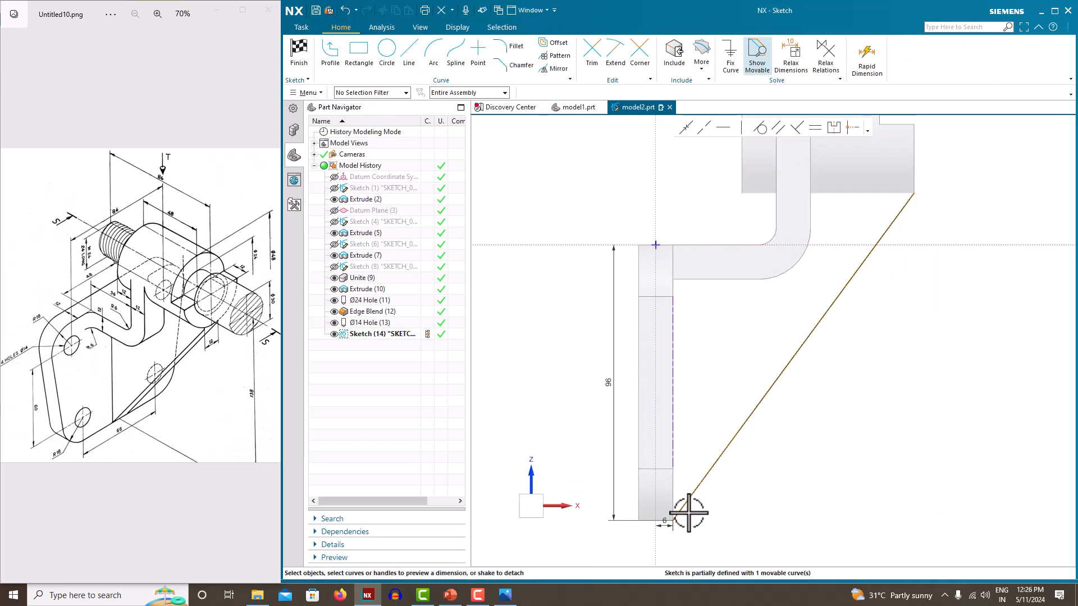
{"action": "left_click", "coordinate": [608, 376]}
{"action": "key", "text": "Delete"}
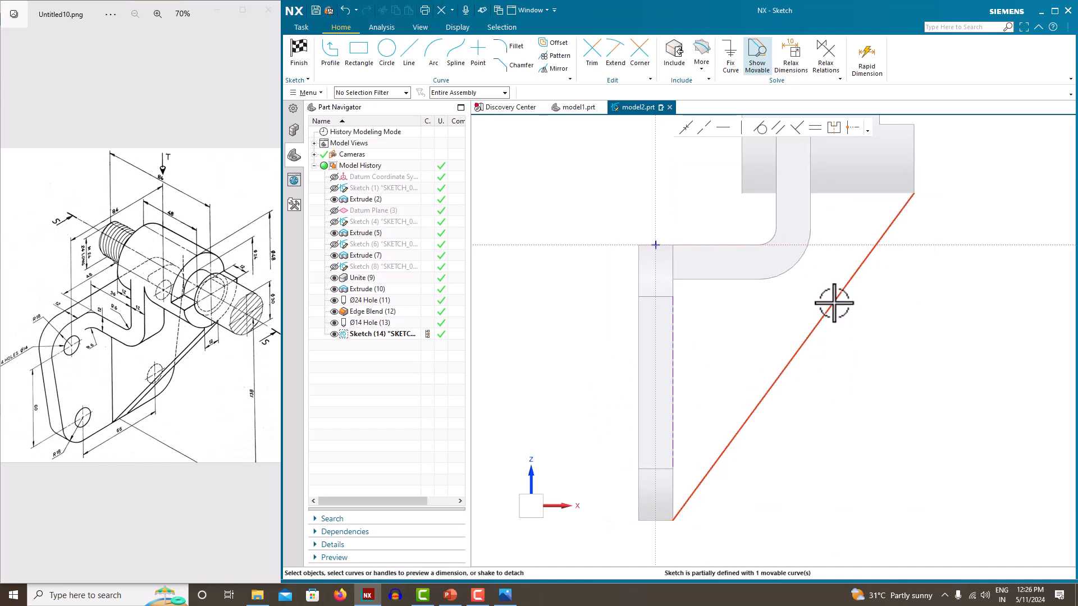
{"action": "mouse_move", "coordinate": [835, 301]}
{"action": "left_mouse_down"}
{"action": "mouse_move", "coordinate": [883, 264]}
{"action": "mouse_move", "coordinate": [876, 282]}
{"action": "left_mouse_up"}
{"action": "left_click", "coordinate": [893, 261]}
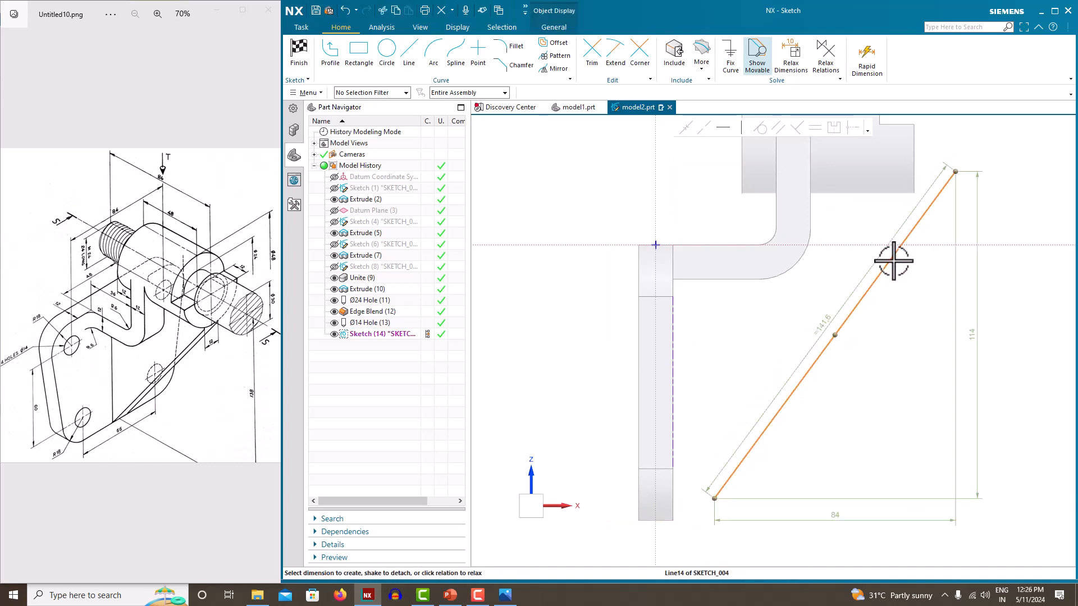
{"action": "key", "text": "Delete"}
Redraw the diagonal line from the plate's bottom corner to the boss block's lower corner and finish
{"action": "left_click", "coordinate": [409, 55]}
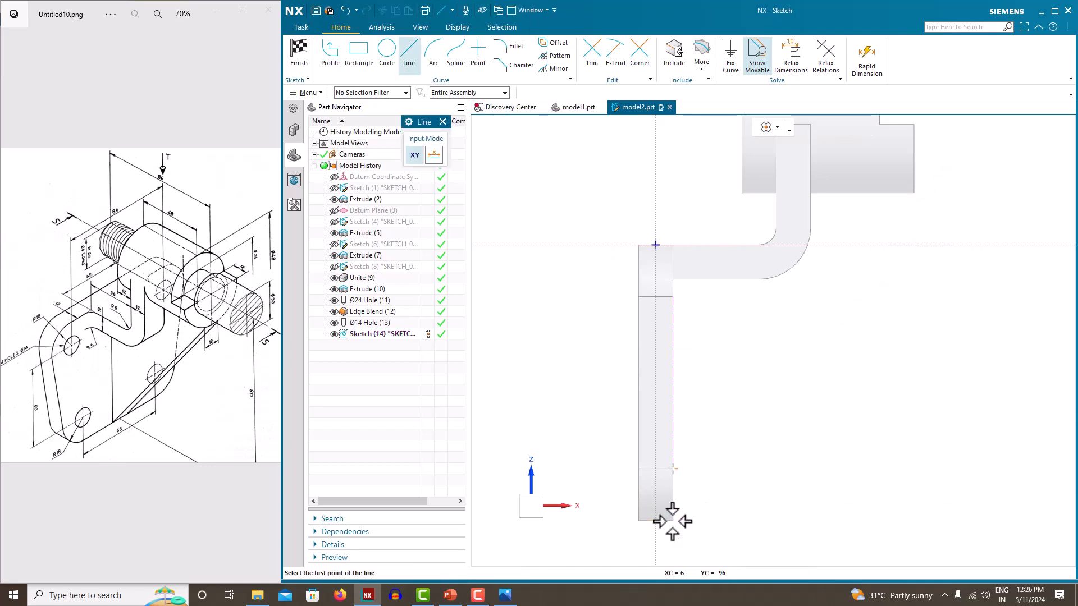
{"action": "left_click", "coordinate": [673, 520]}
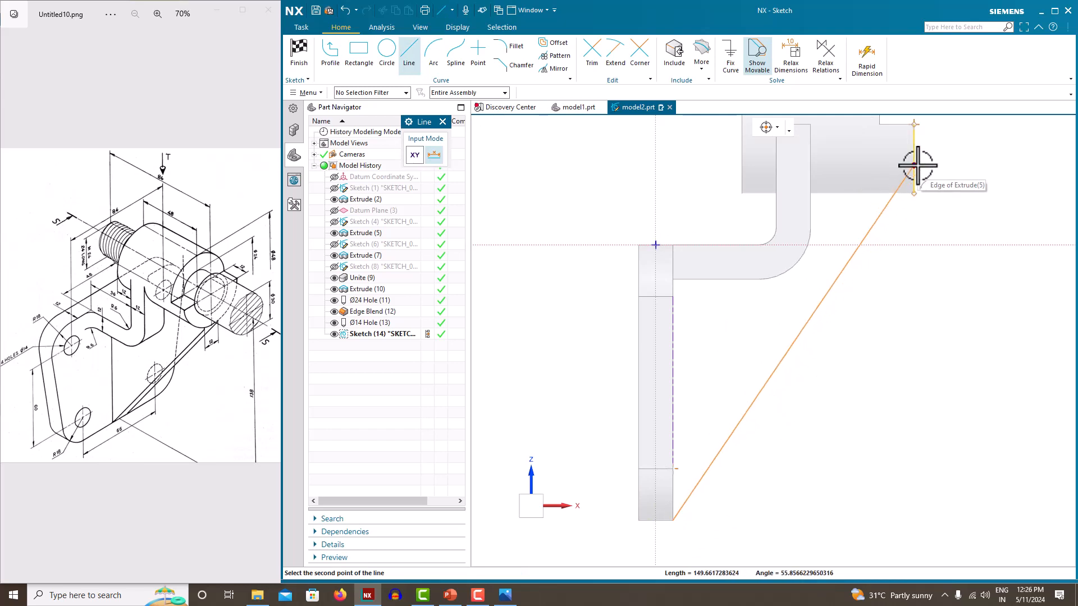
{"action": "left_click", "coordinate": [913, 192]}
{"action": "key", "text": "Escape"}
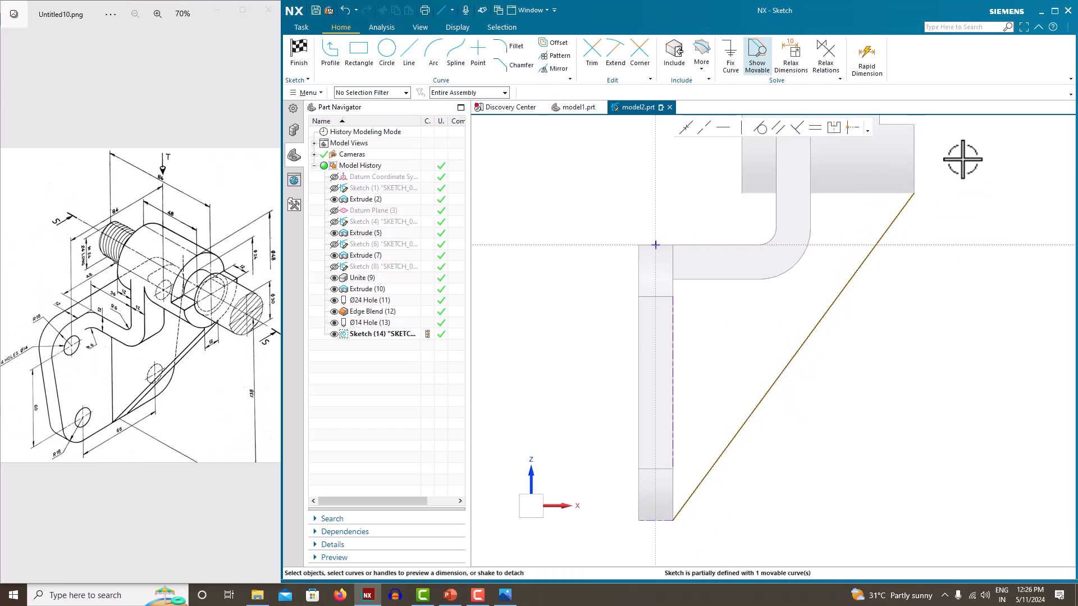
{"action": "right_click", "coordinate": [963, 159]}
{"action": "left_click", "coordinate": [980, 157]}
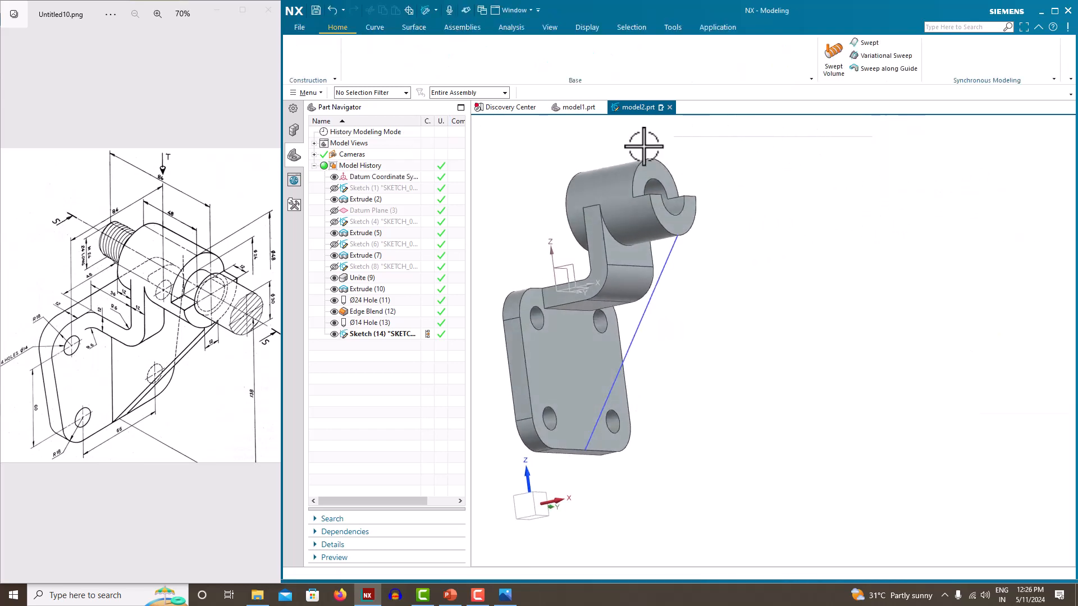
{"action": "left_click", "coordinate": [647, 58]}
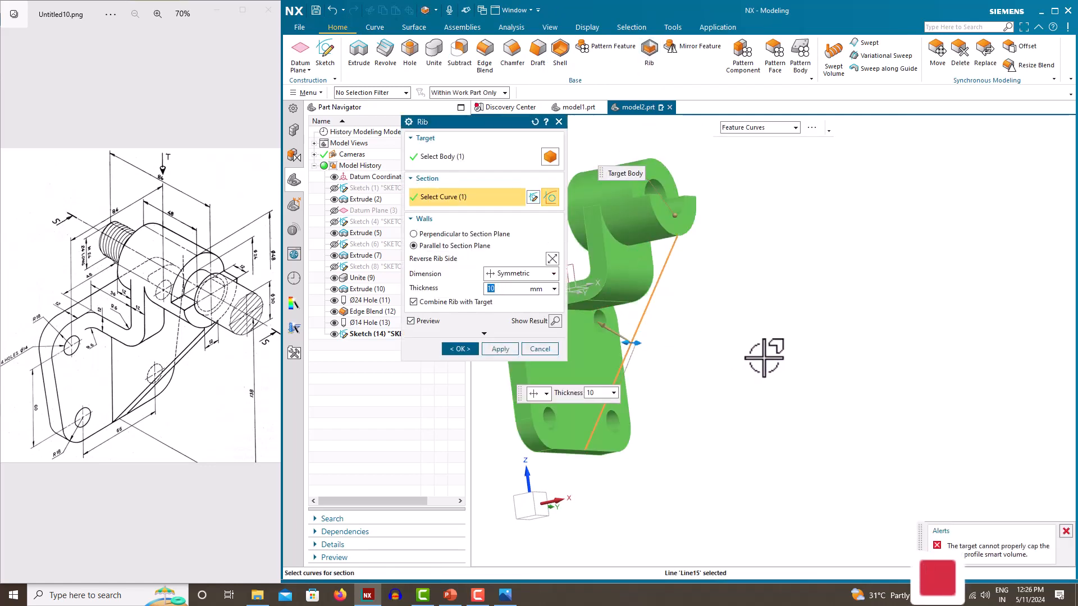
{"action": "mouse_move", "coordinate": [765, 356]}
{"action": "middle_mouse_down"}
{"action": "mouse_move", "coordinate": [700, 376]}
{"action": "mouse_move", "coordinate": [751, 369]}
{"action": "middle_mouse_up"}
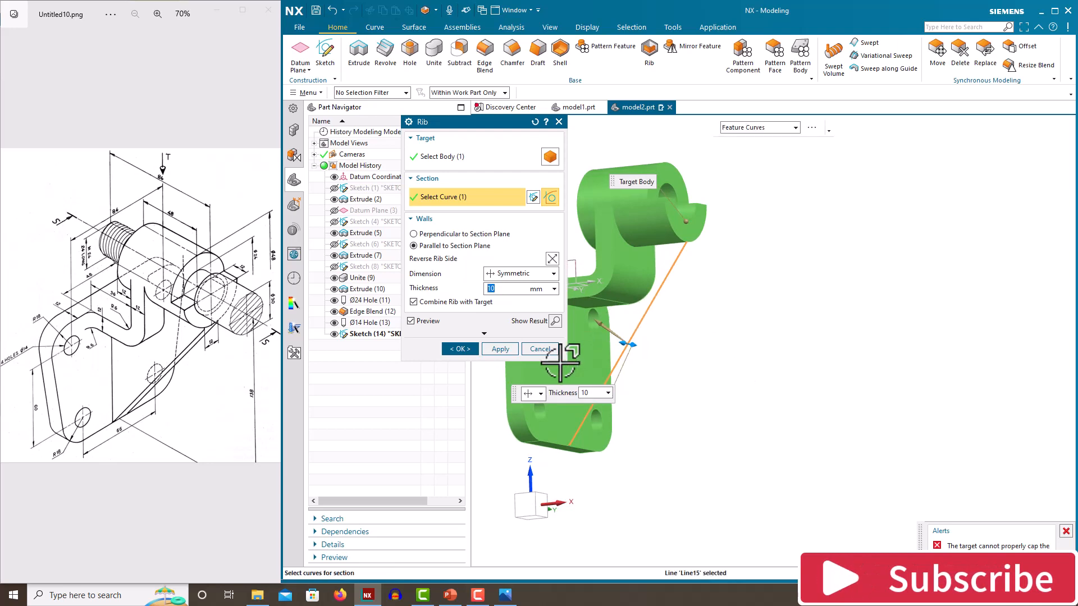
{"action": "left_click", "coordinate": [531, 349]}
{"action": "middle_click_drag", "start_coordinate": [659, 333], "coordinate": [669, 296]}
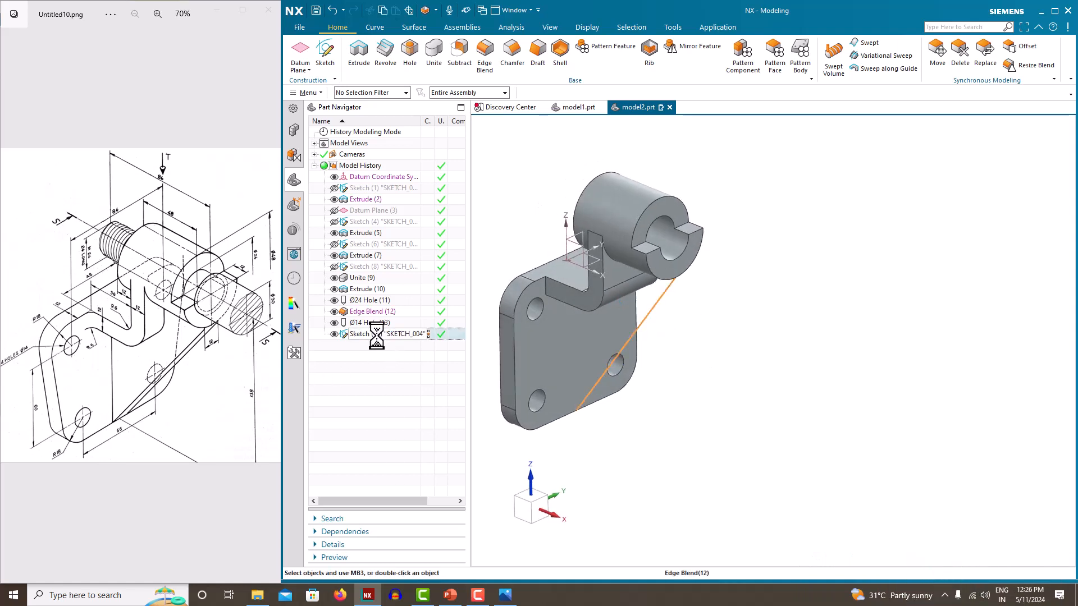
{"action": "right_click", "coordinate": [377, 336]}
Reopen Sketch (14) and draw vertical lines from the plate corner to the axis and up the arm
{"action": "left_click", "coordinate": [417, 81]}
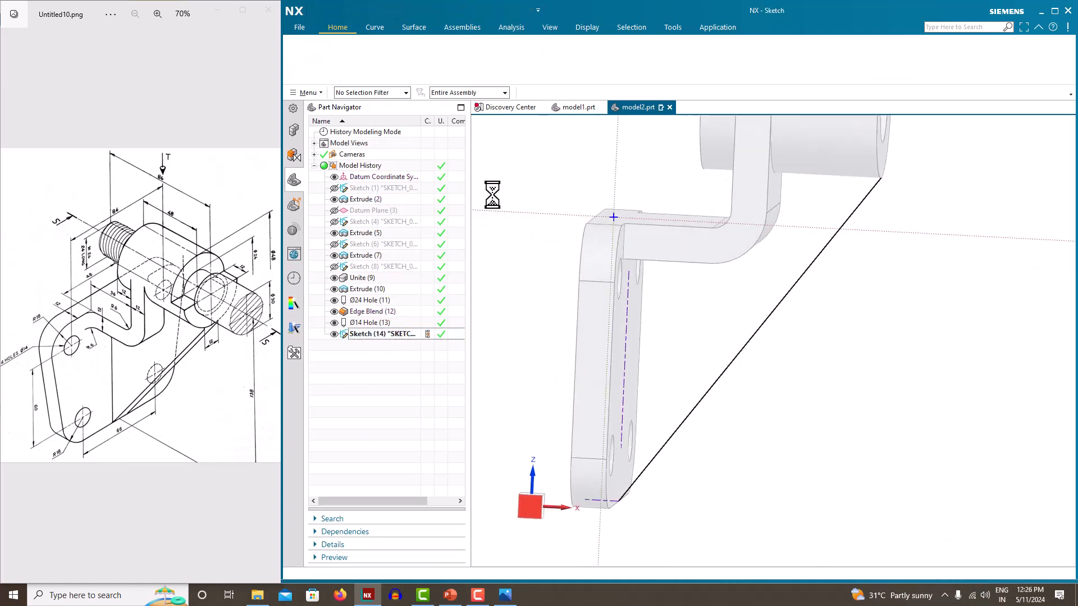
{"action": "left_click", "coordinate": [408, 50]}
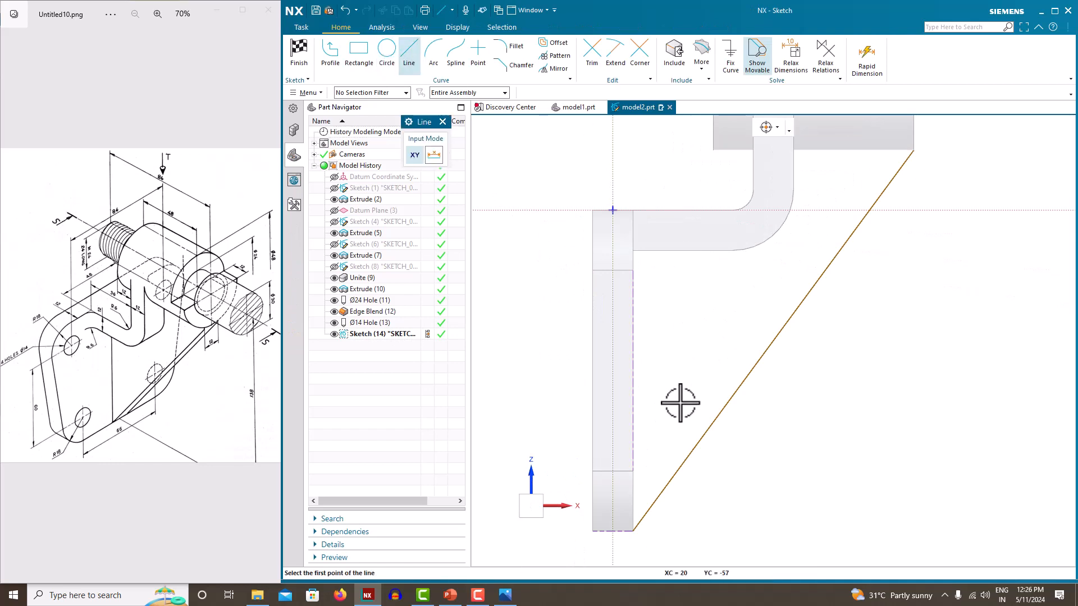
{"action": "left_click", "coordinate": [633, 531]}
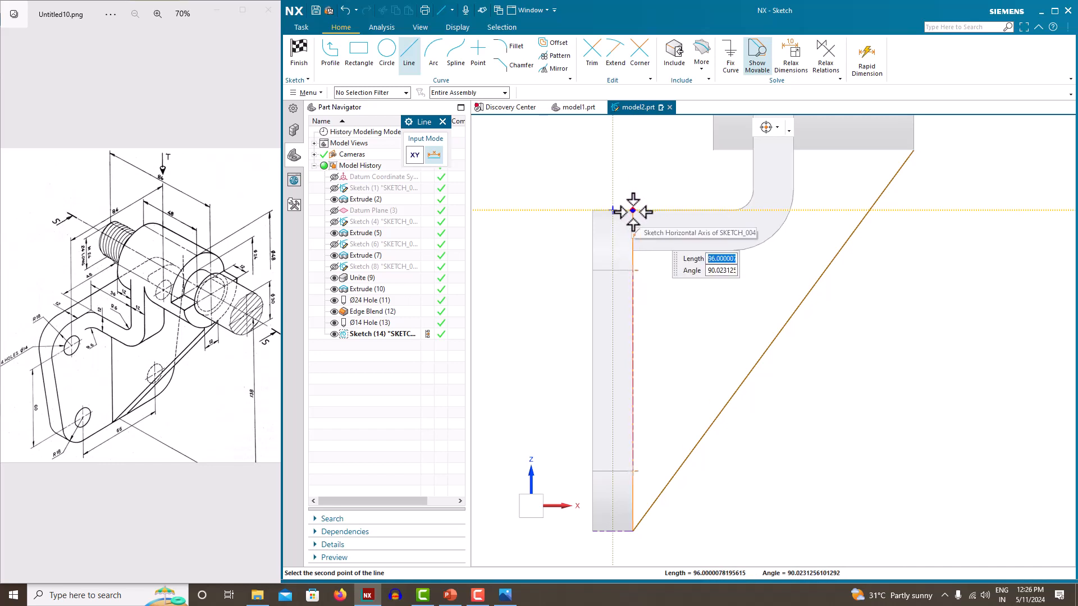
{"action": "left_click", "coordinate": [633, 211]}
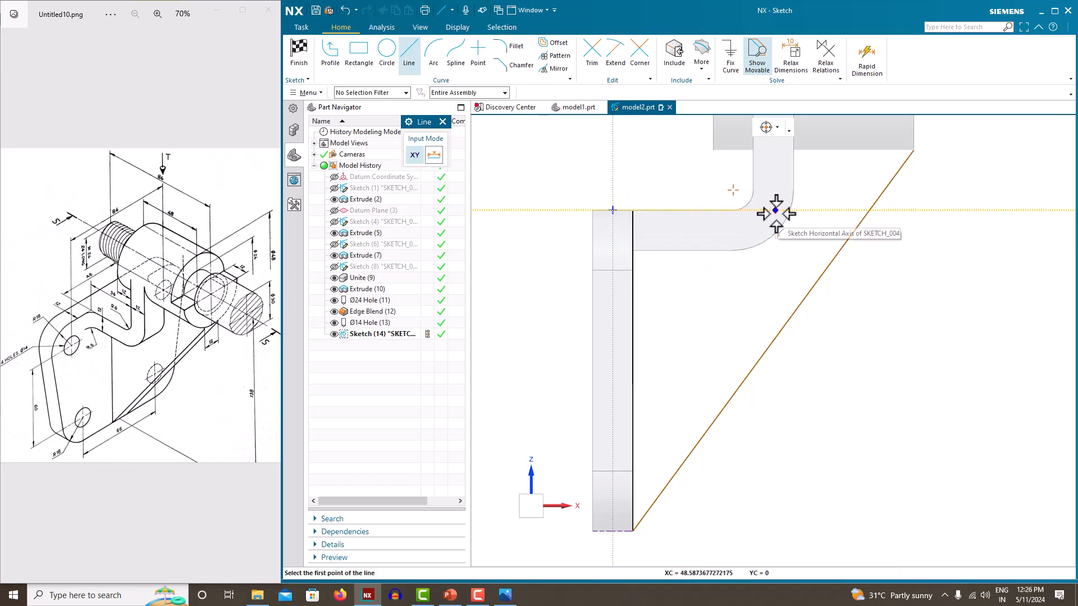
{"action": "left_click", "coordinate": [774, 211]}
{"action": "scroll", "coordinate": [770, 164], "scroll_direction": "up", "scroll_amount": 3}
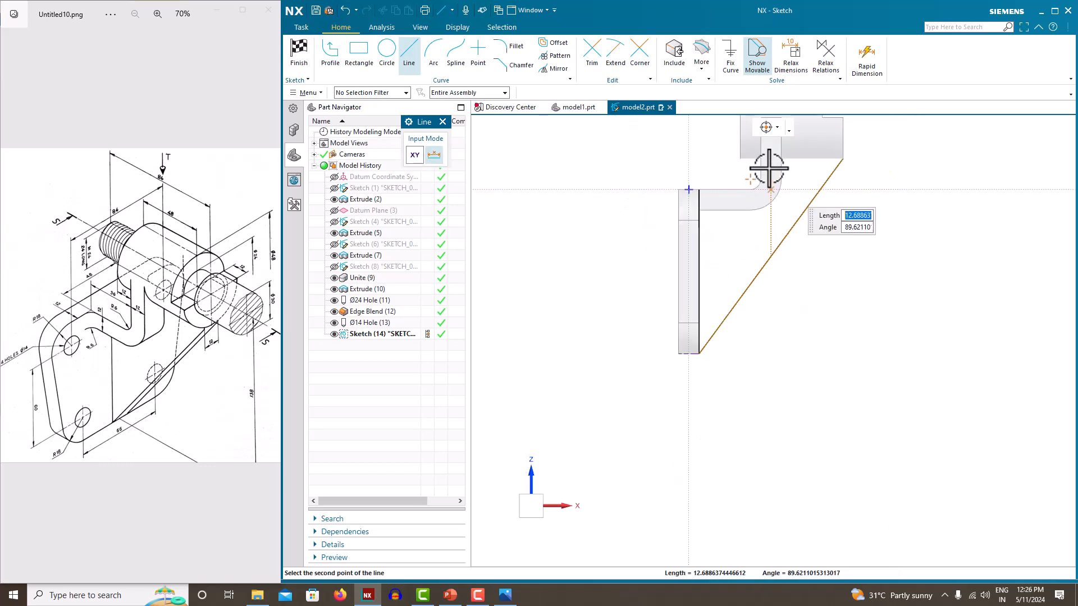
{"action": "scroll", "coordinate": [771, 158], "scroll_direction": "up", "scroll_amount": 4}
{"action": "scroll", "coordinate": [770, 157], "scroll_direction": "down", "scroll_amount": 2}
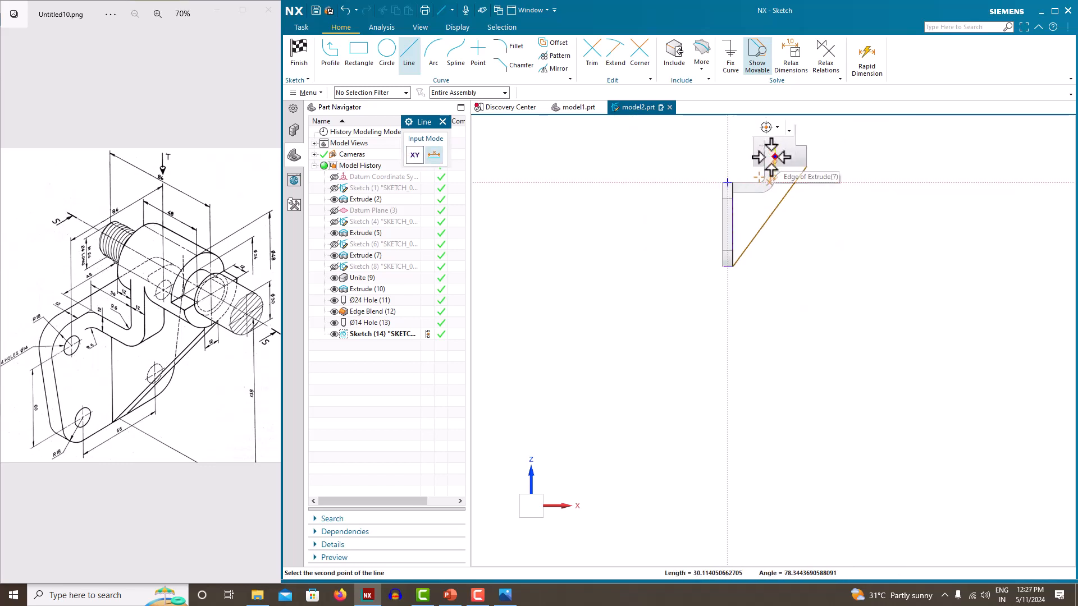
{"action": "scroll", "coordinate": [765, 161], "scroll_direction": "down", "scroll_amount": 2}
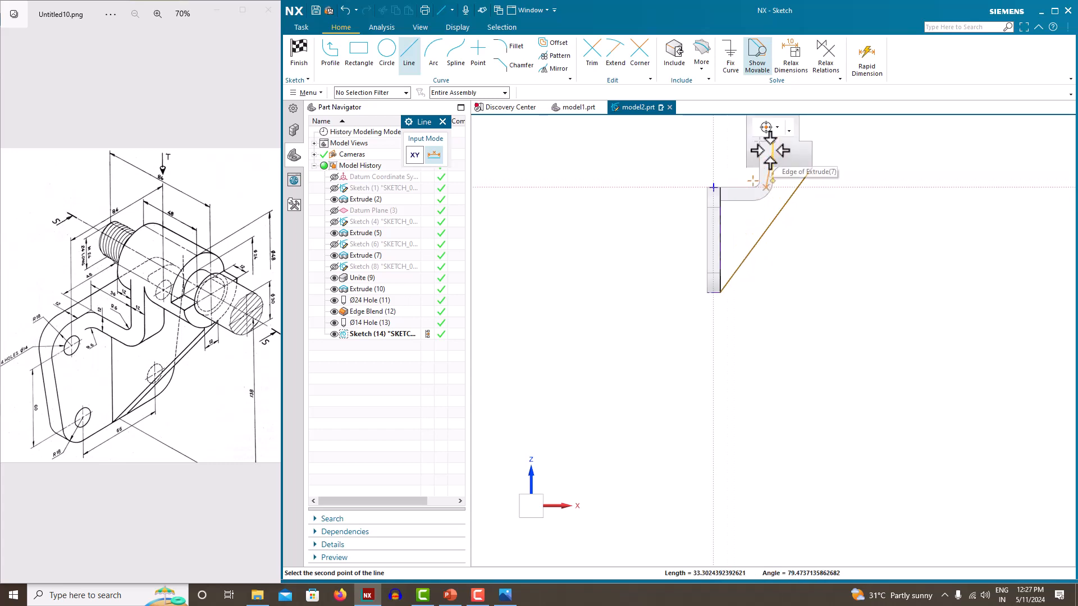
{"action": "scroll", "coordinate": [763, 174], "scroll_direction": "up", "scroll_amount": 3}
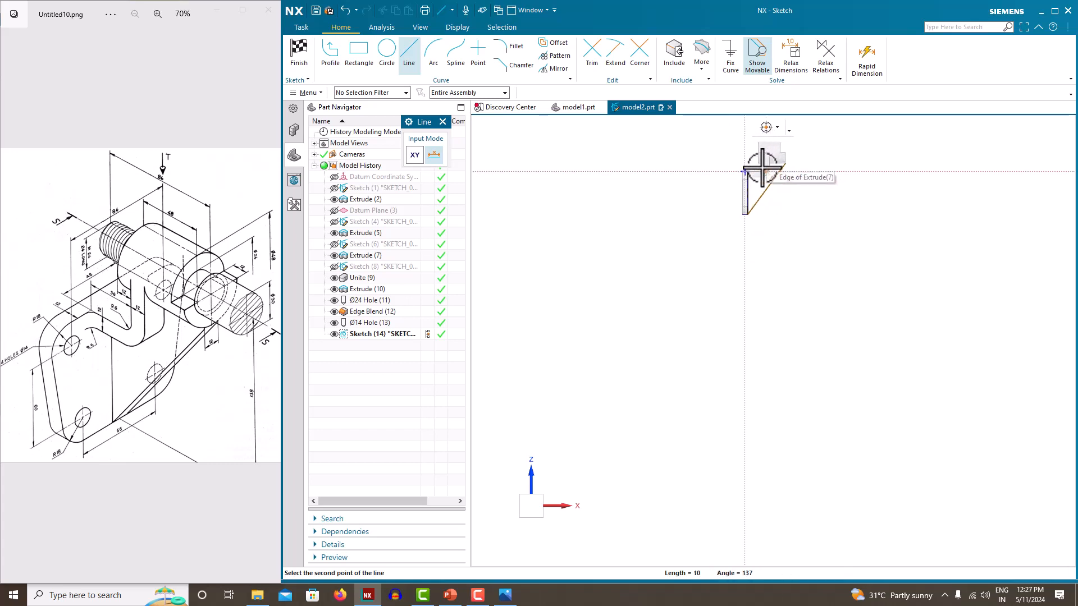
{"action": "mouse_move", "coordinate": [763, 193]}
{"action": "middle_mouse_down", "text": "ctrl"}
{"action": "mouse_move", "coordinate": [757, 248]}
{"action": "mouse_move", "coordinate": [764, 161]}
{"action": "mouse_move", "coordinate": [759, 331]}
{"action": "middle_mouse_up", "text": "ctrl"}
{"action": "scroll", "coordinate": [767, 270], "scroll_direction": "down", "scroll_amount": 4}
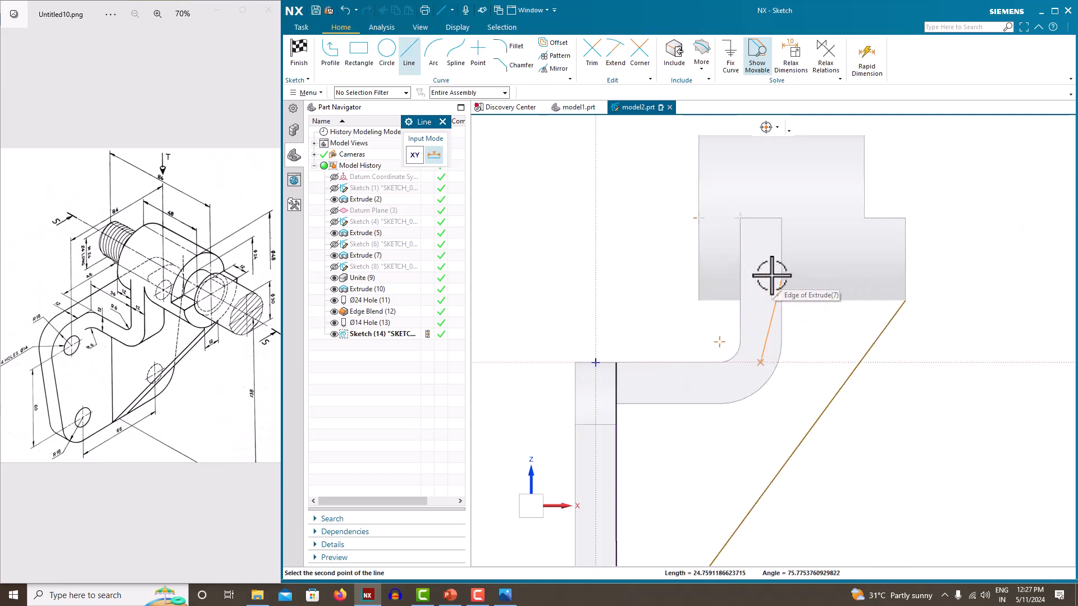
{"action": "left_click", "coordinate": [765, 253]}
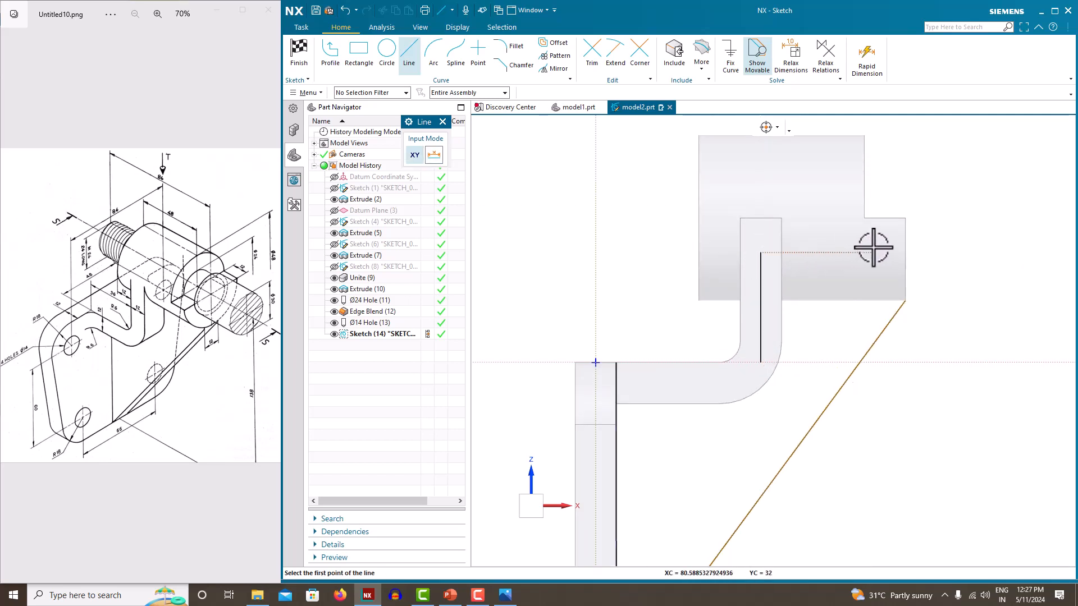
With Profile, draw horizontal lines to the arm and boss edge, and a vertical line down to the diagonal's end
{"action": "left_click", "coordinate": [410, 53]}
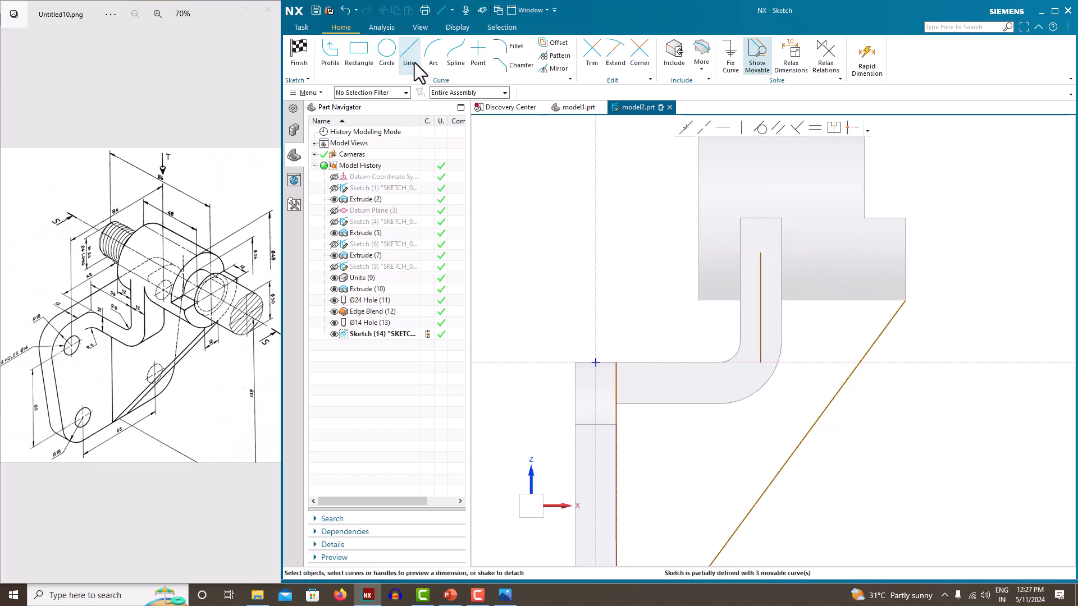
{"action": "left_click", "coordinate": [330, 52]}
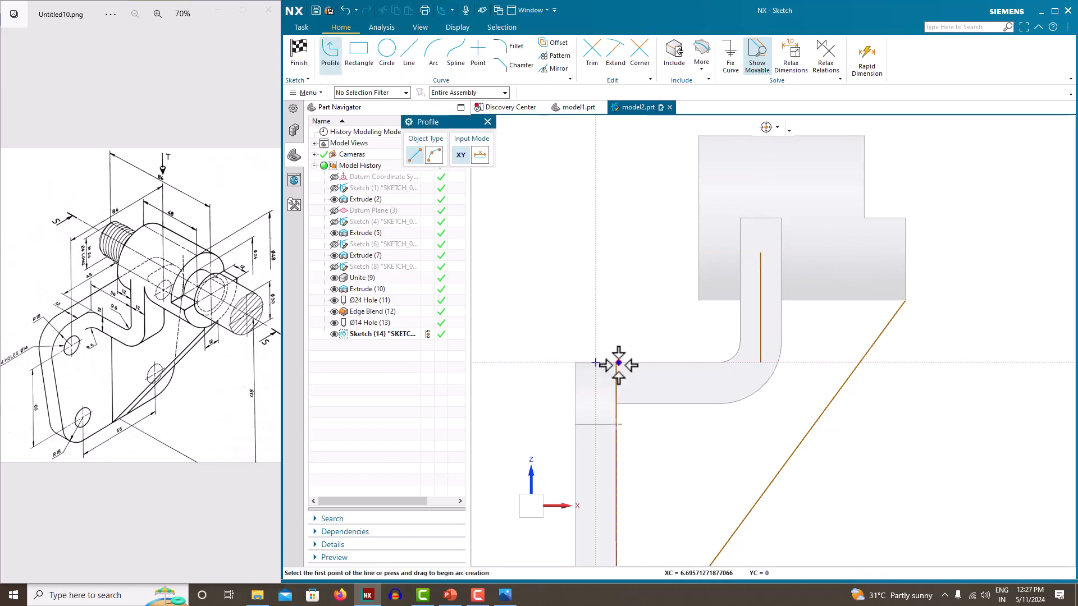
{"action": "left_click", "coordinate": [617, 363]}
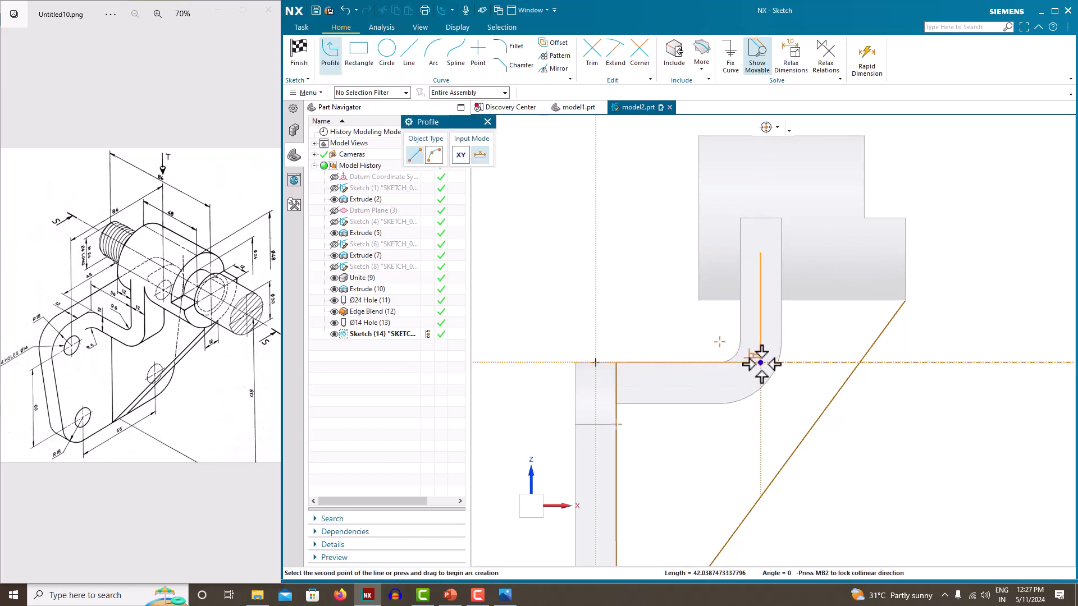
{"action": "left_click", "coordinate": [761, 362]}
{"action": "key", "text": "Escape"}
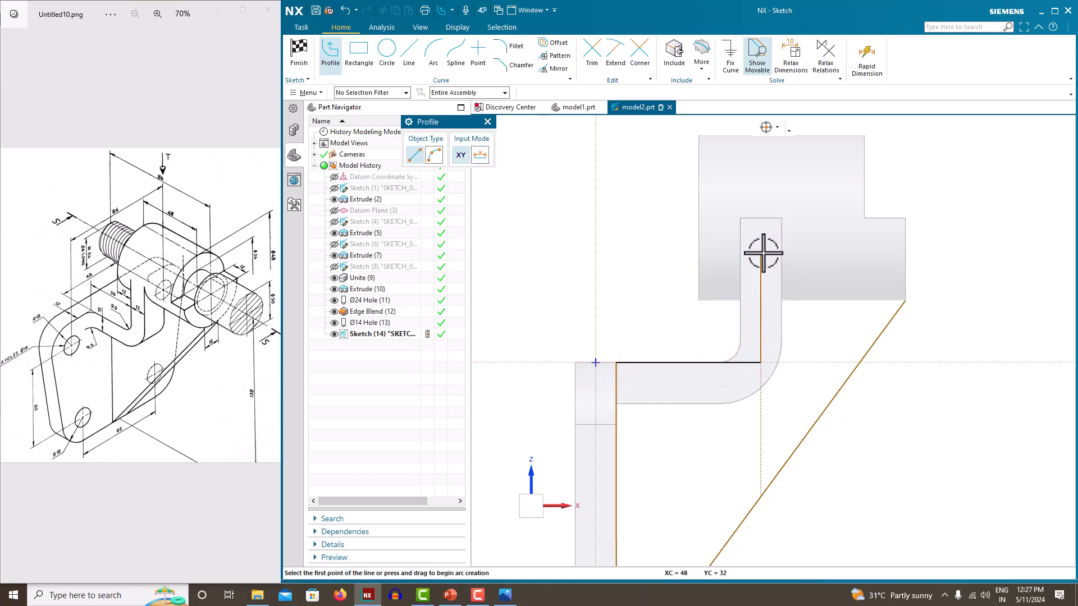
{"action": "left_click", "coordinate": [762, 253]}
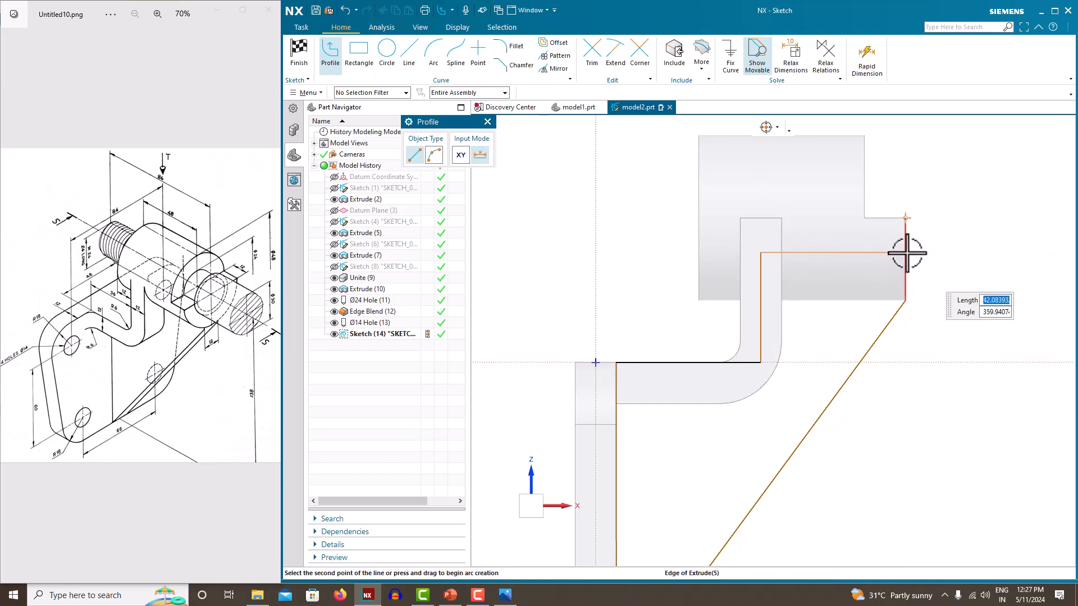
{"action": "left_click", "coordinate": [906, 253]}
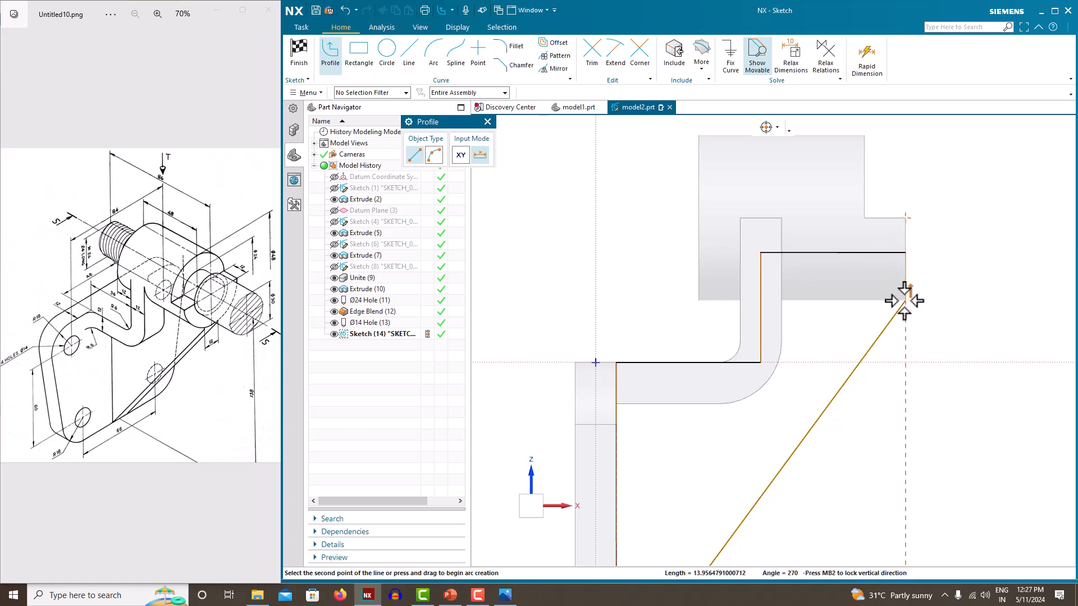
{"action": "left_click", "coordinate": [906, 301]}
{"action": "key", "text": "Escape"}
{"action": "key", "text": "Escape"}
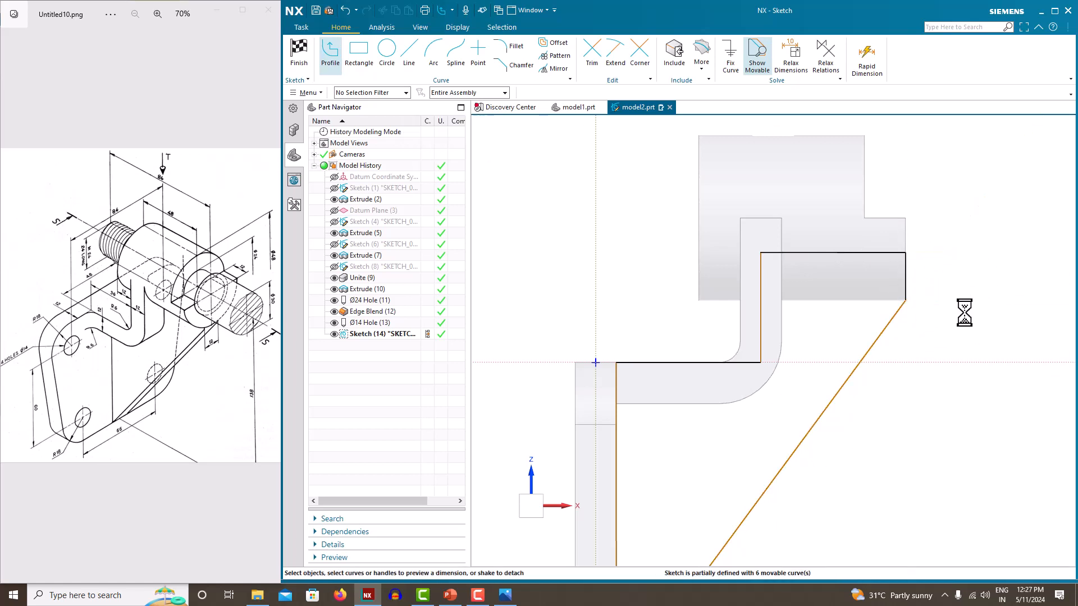
{"action": "scroll", "coordinate": [913, 264], "scroll_direction": "down", "scroll_amount": 4}
{"action": "scroll", "coordinate": [834, 300], "scroll_direction": "up", "scroll_amount": 4}
{"action": "scroll", "coordinate": [740, 259], "scroll_direction": "down", "scroll_amount": 4}
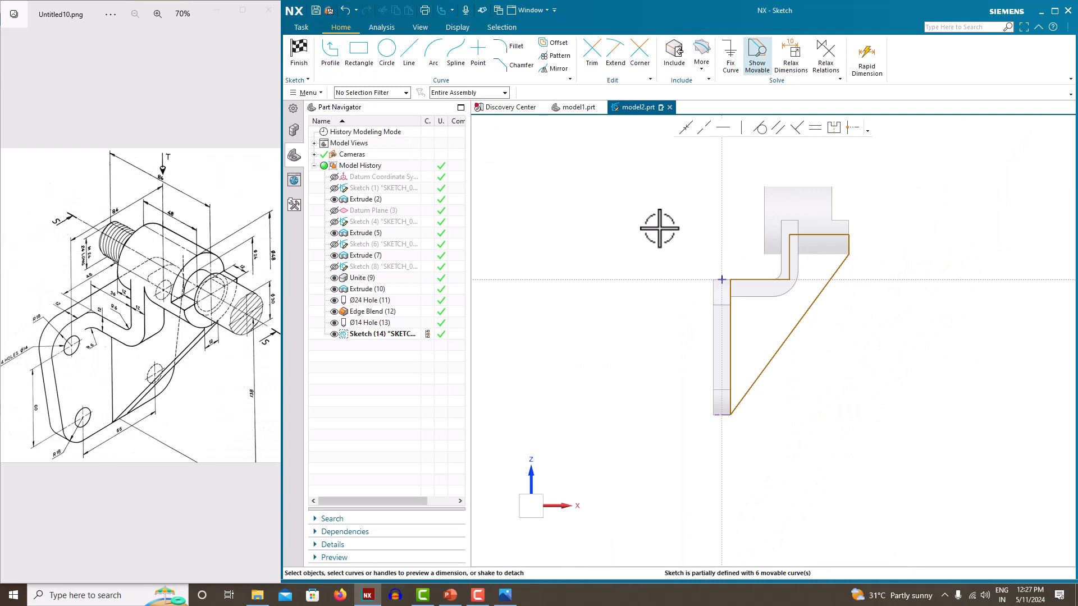
Finish the rib sketch, set up a Symmetric Value 12 extrusion of its six curves, then cancel it
{"action": "right_click", "coordinate": [643, 208]}
{"action": "left_click", "coordinate": [654, 211]}
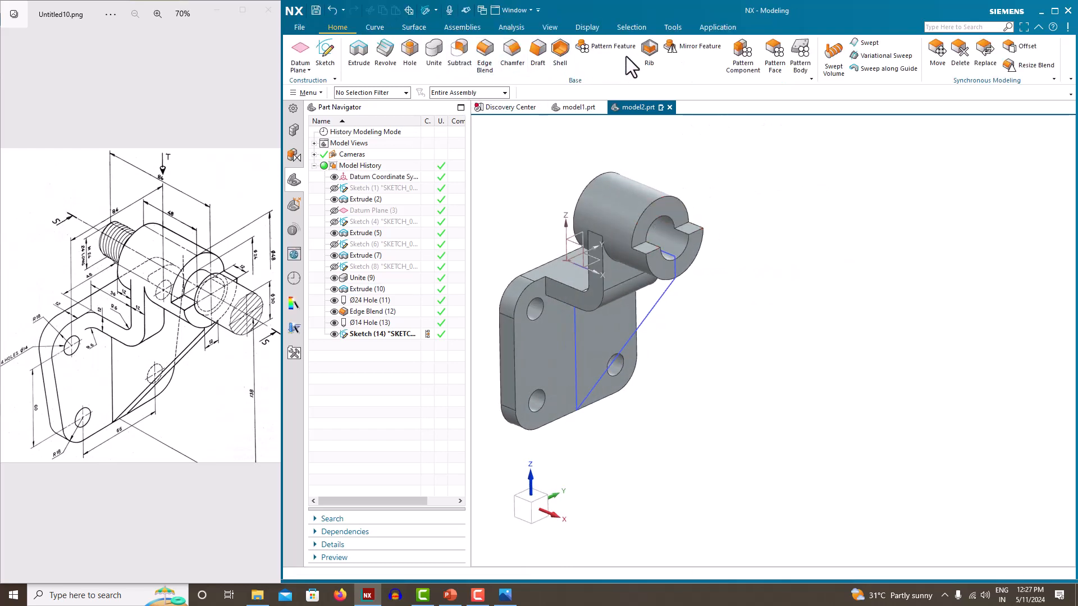
{"action": "left_click", "coordinate": [360, 52]}
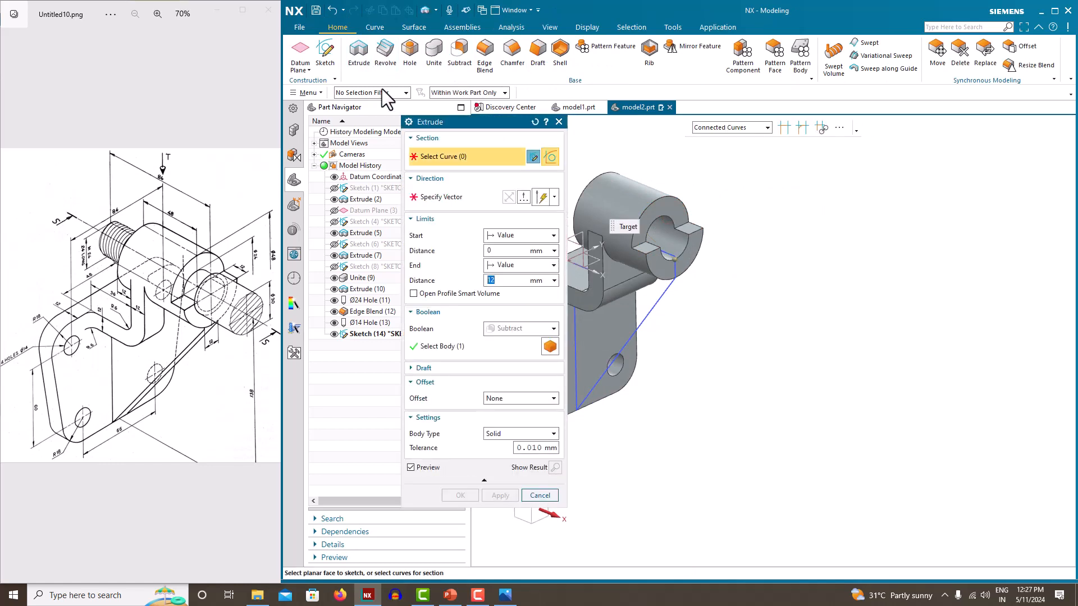
{"action": "left_click", "coordinate": [655, 305]}
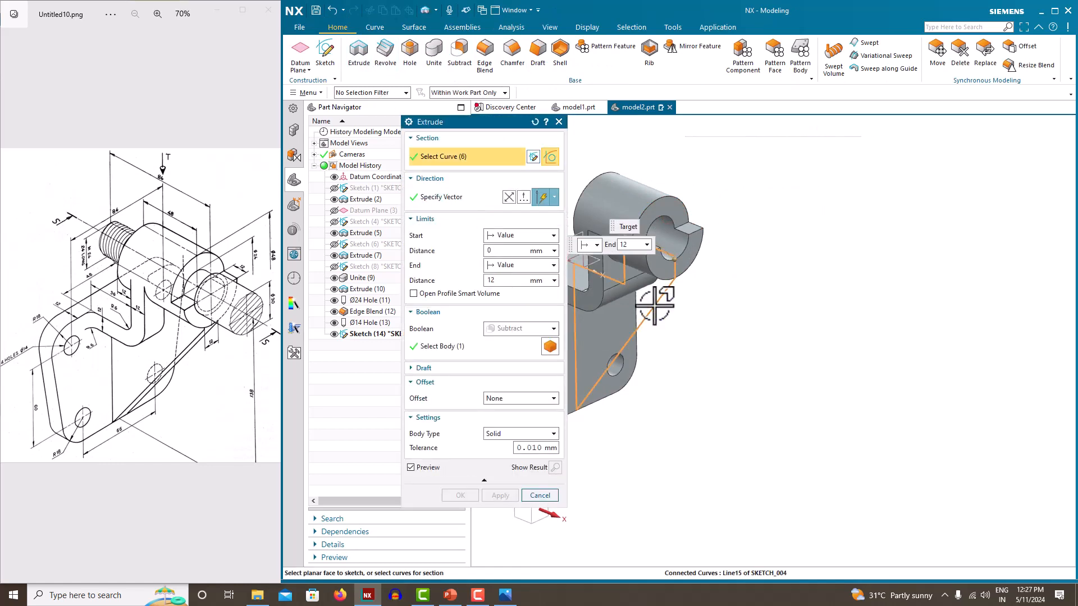
{"action": "left_click", "coordinate": [508, 269]}
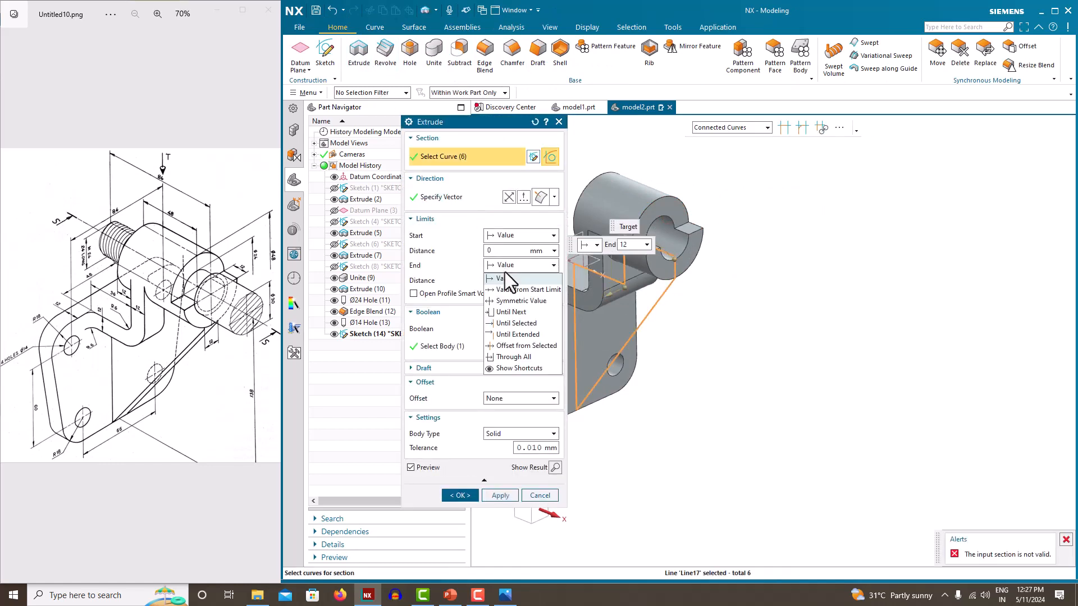
{"action": "left_click", "coordinate": [512, 305]}
{"action": "left_click", "coordinate": [507, 298]}
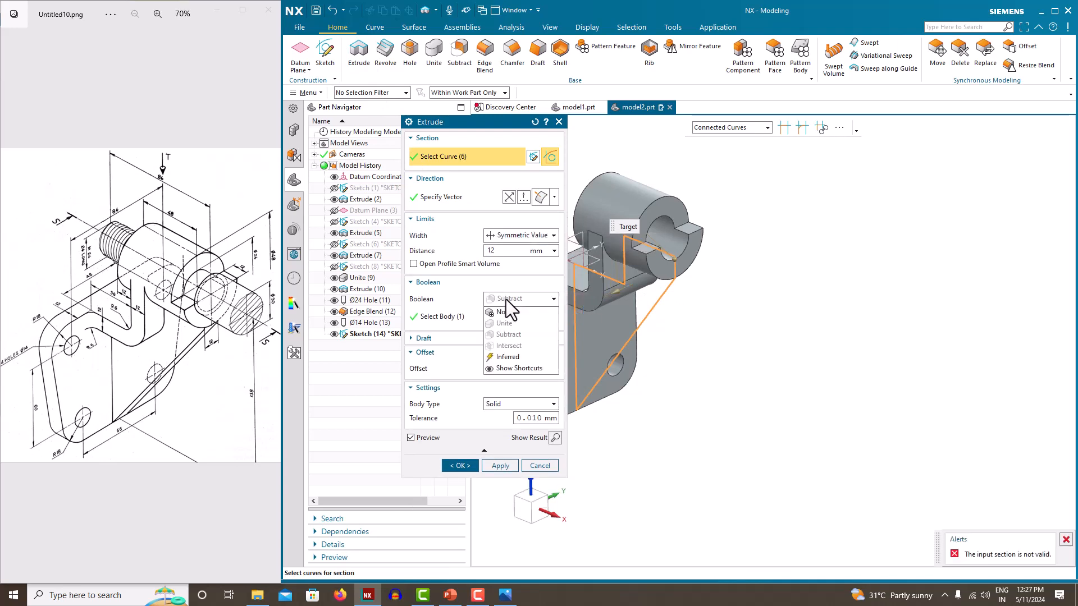
{"action": "left_click", "coordinate": [807, 306]}
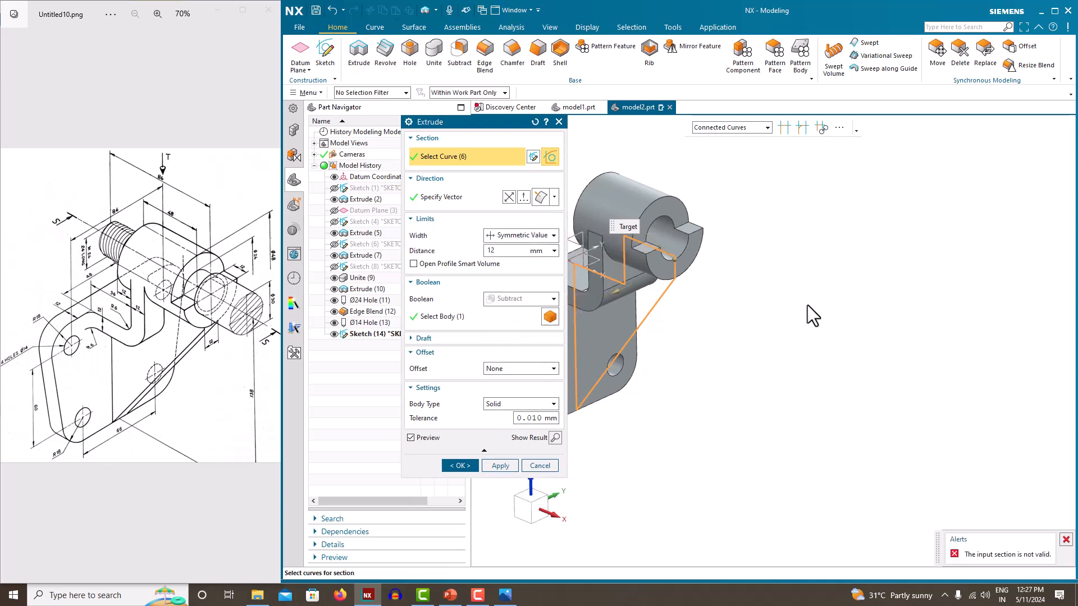
{"action": "left_click", "coordinate": [560, 122]}
{"action": "middle_click_drag", "start_coordinate": [645, 264], "coordinate": [592, 293]}
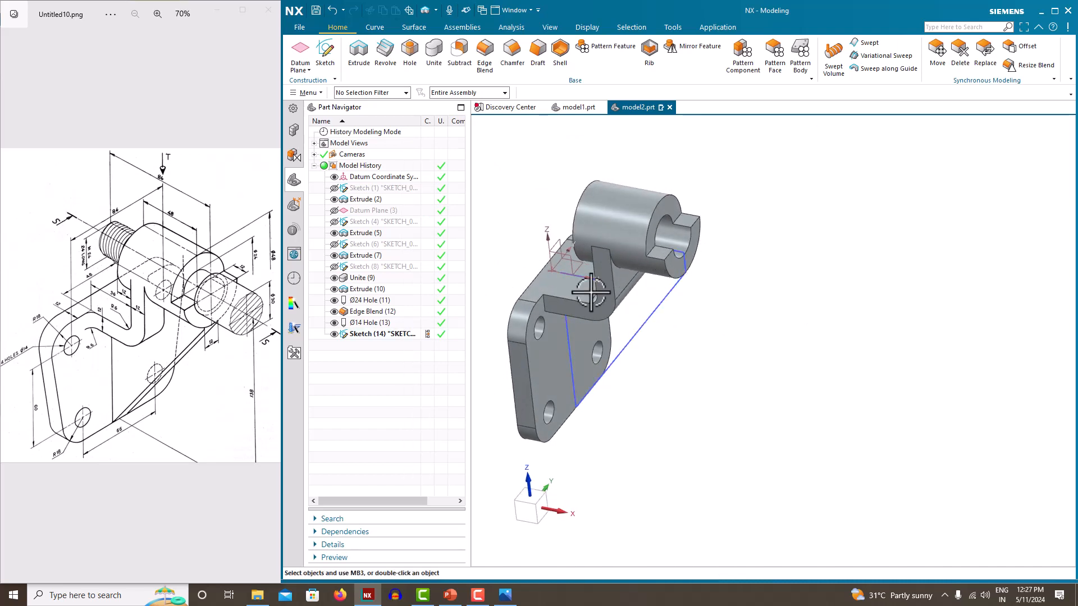
Reopen Sketch (14), drag the rib's top edge toward the curved corner, and finish the sketch
{"action": "right_click", "coordinate": [396, 338]}
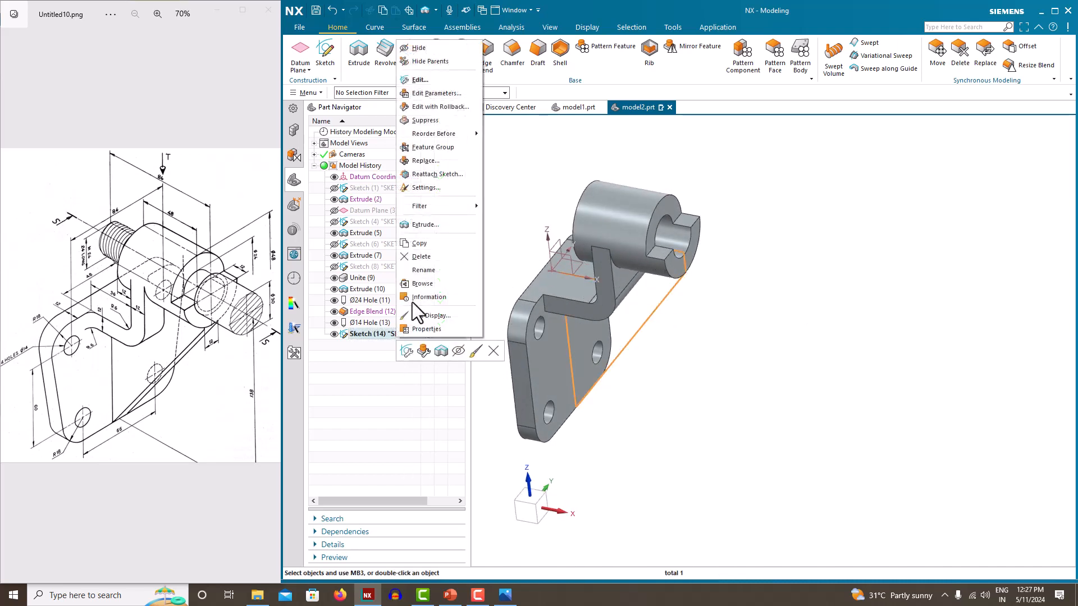
{"action": "left_click", "coordinate": [433, 79]}
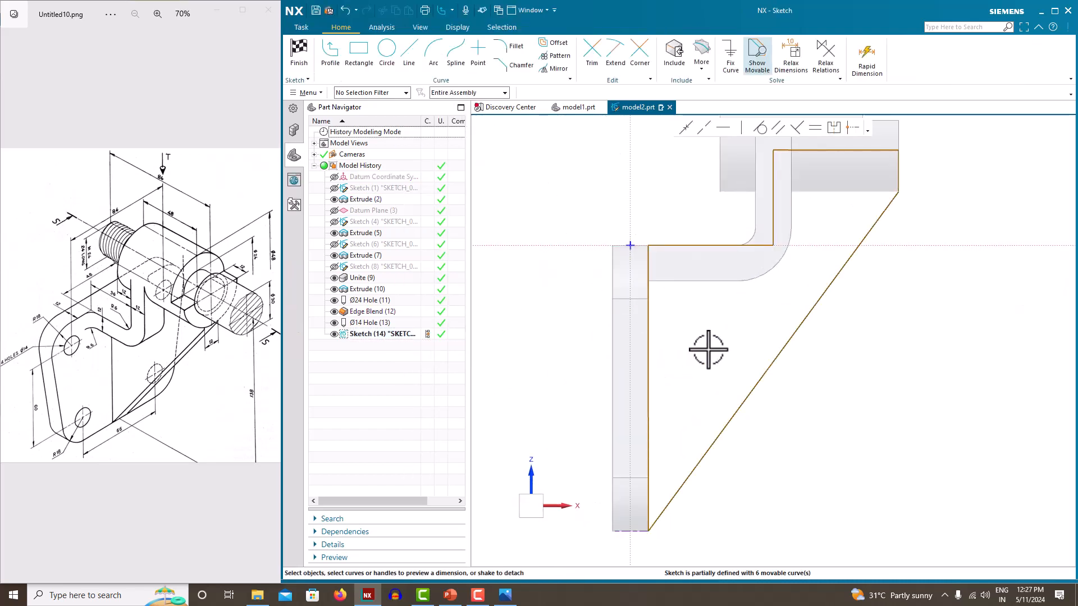
{"action": "scroll", "coordinate": [744, 247], "scroll_direction": "up", "scroll_amount": 5}
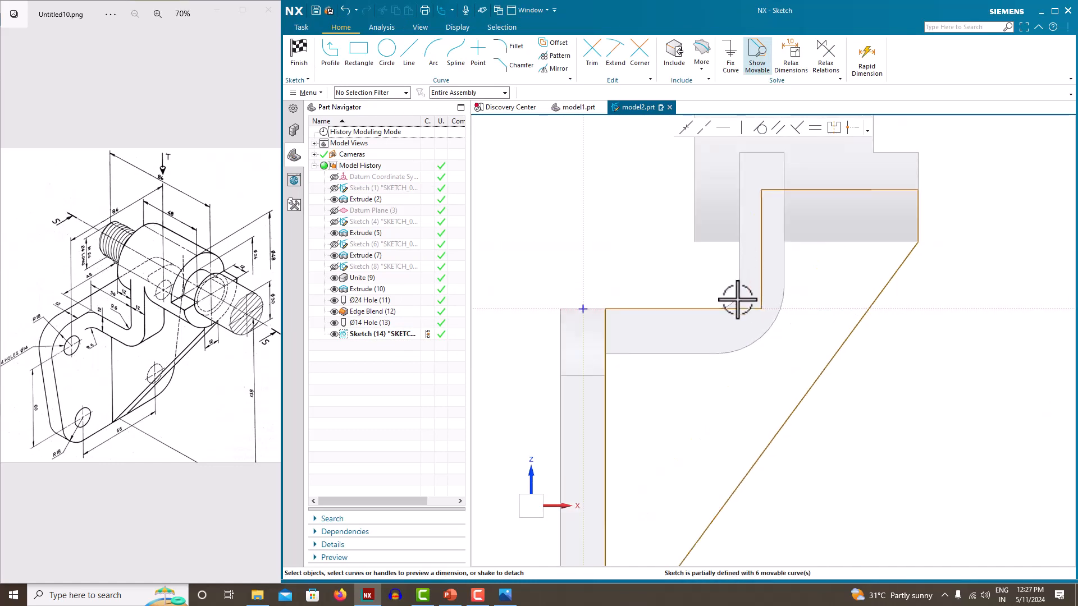
{"action": "mouse_move", "coordinate": [734, 312]}
{"action": "left_mouse_down"}
{"action": "mouse_move", "coordinate": [652, 310]}
{"action": "mouse_move", "coordinate": [718, 309]}
{"action": "mouse_move", "coordinate": [650, 327]}
{"action": "mouse_move", "coordinate": [795, 356]}
{"action": "left_mouse_up"}
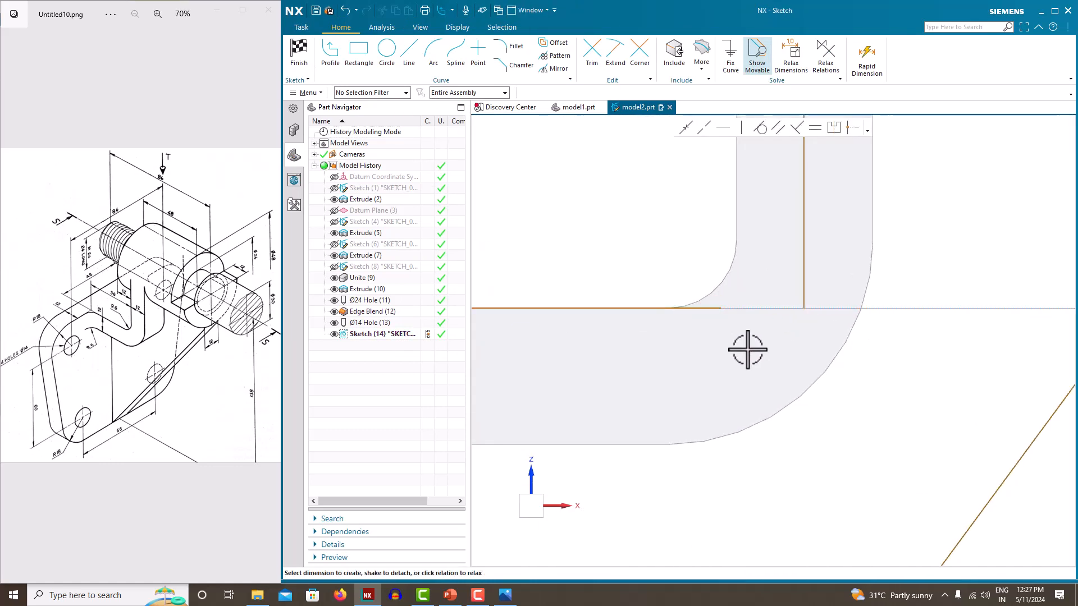
{"action": "left_click", "coordinate": [721, 307]}
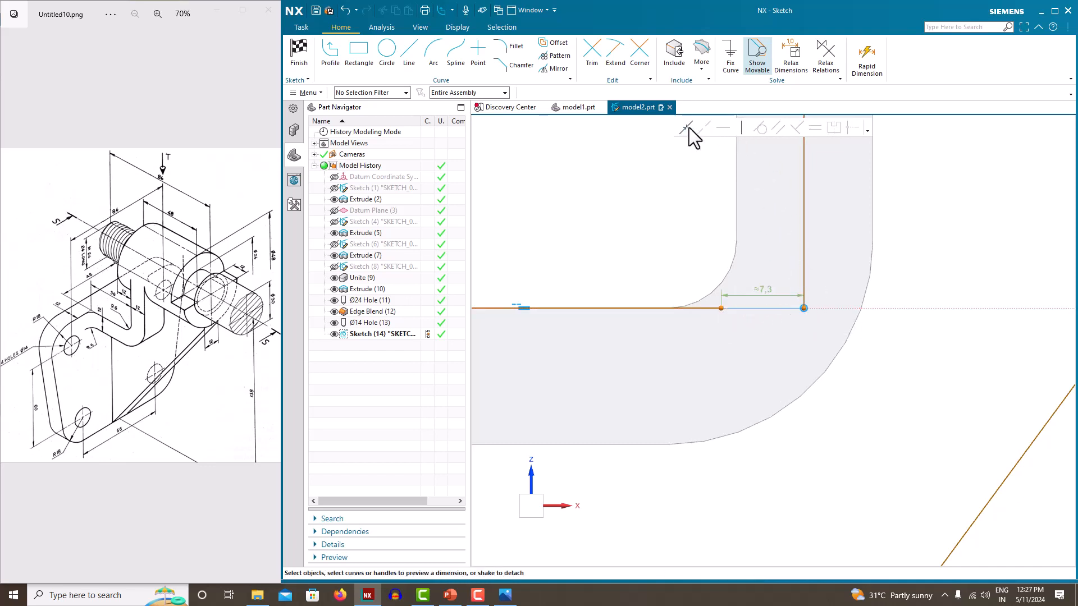
{"action": "scroll", "coordinate": [702, 264], "scroll_direction": "down", "scroll_amount": 5}
{"action": "right_click", "coordinate": [911, 174]}
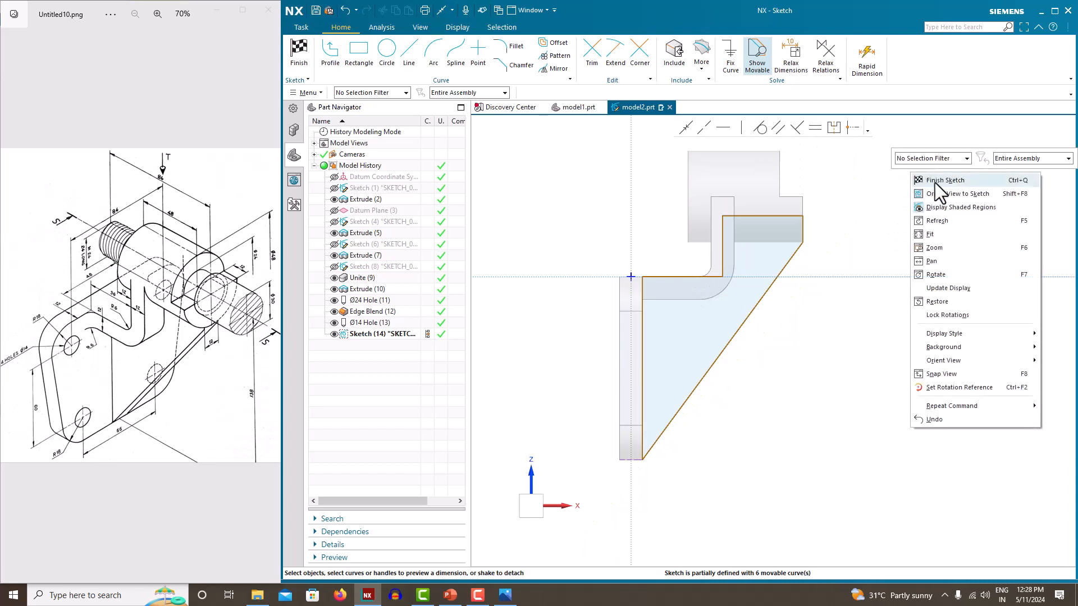
{"action": "left_click", "coordinate": [935, 180]}
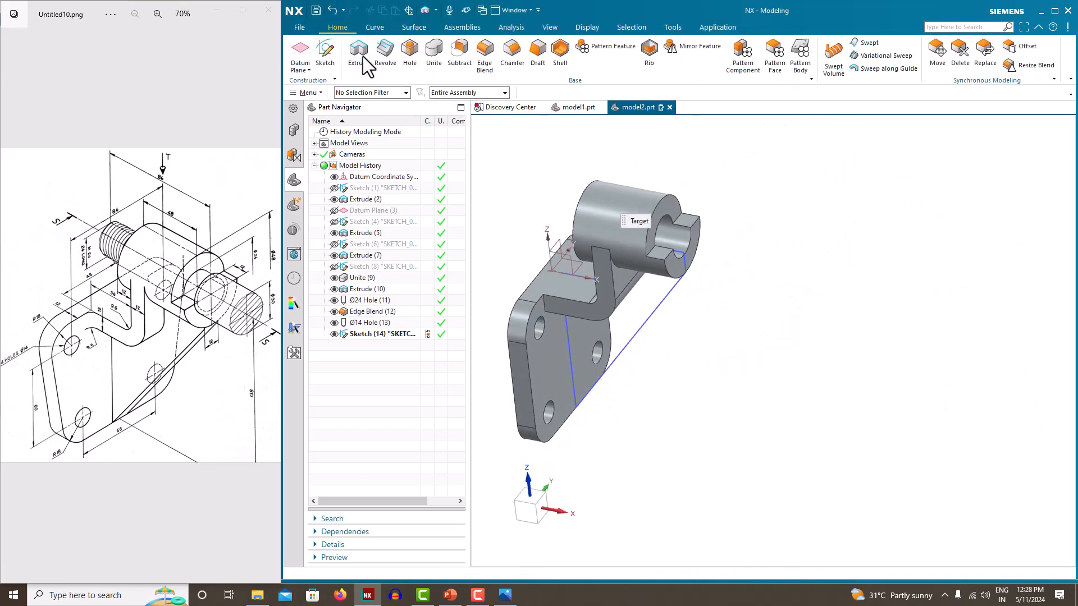
Extrude the rib sketch symmetrically by 12 mm and unite it with the bracket
{"action": "left_click", "coordinate": [360, 53]}
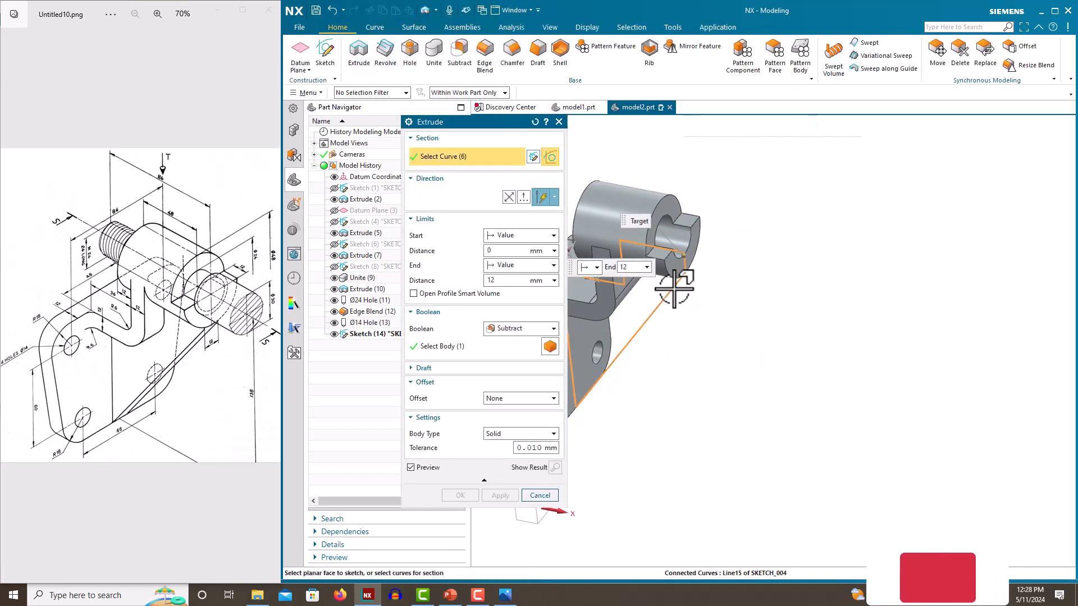
{"action": "left_click", "coordinate": [510, 268]}
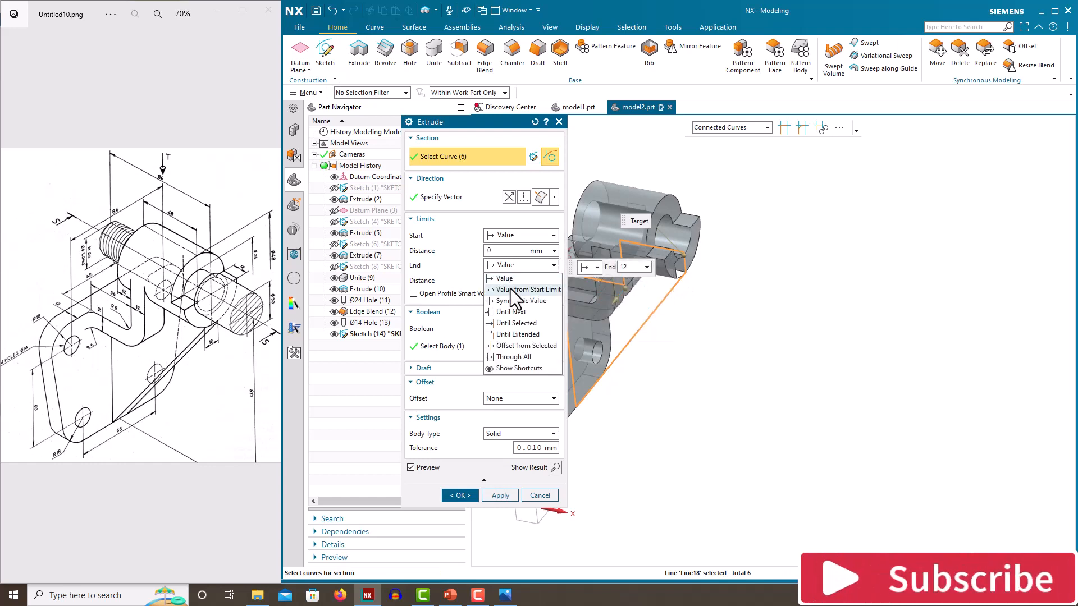
{"action": "left_click", "coordinate": [514, 301]}
{"action": "left_click", "coordinate": [512, 299]}
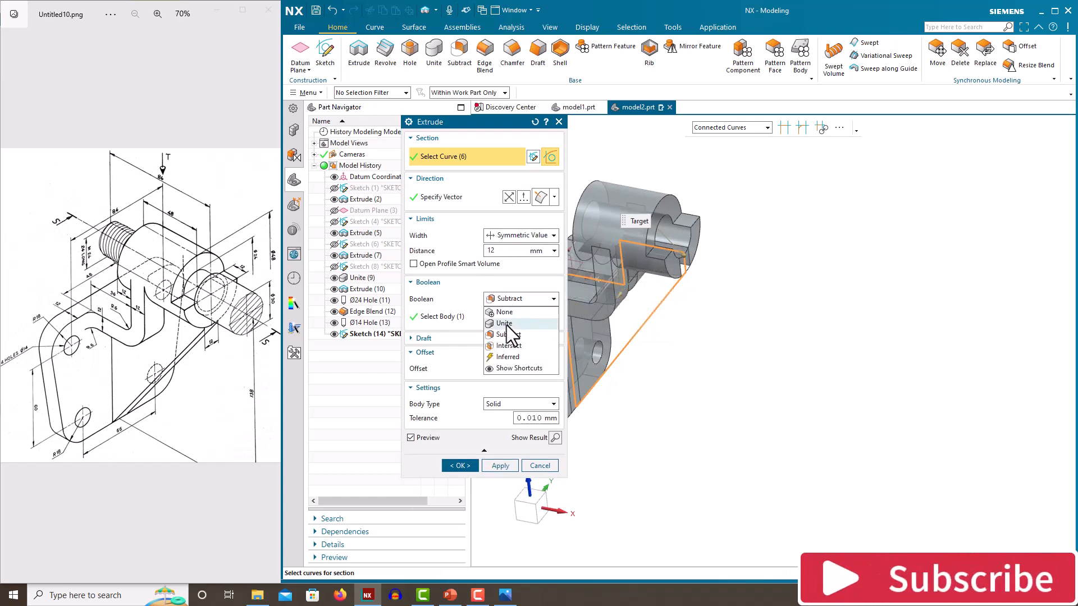
{"action": "left_click", "coordinate": [505, 324]}
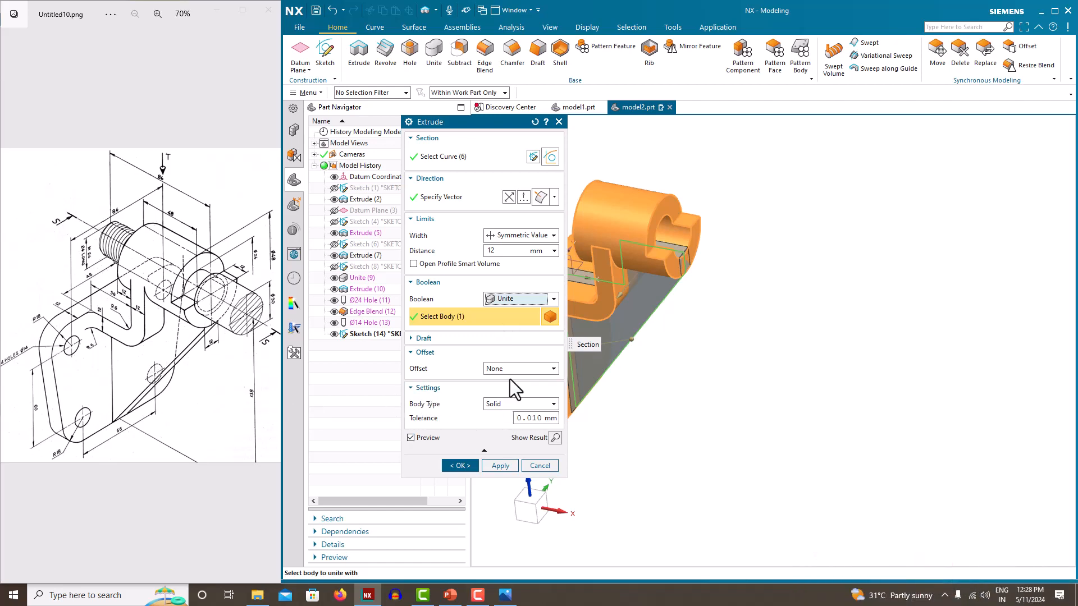
{"action": "left_click", "coordinate": [460, 466]}
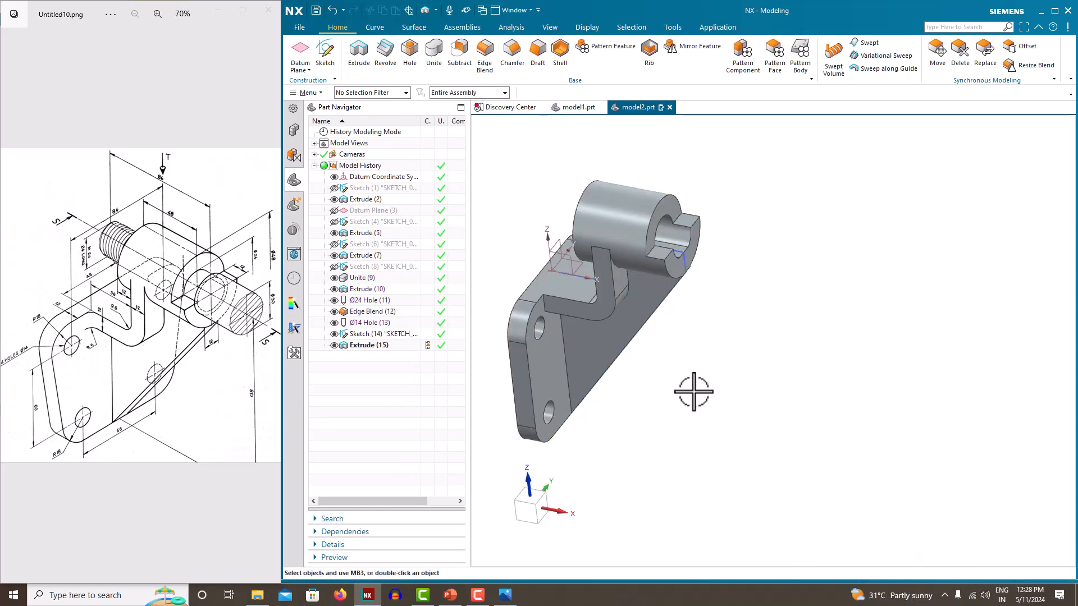
Orbit to inspect the new rib and set the view to Trimetric
{"action": "middle_click_drag", "start_coordinate": [694, 392], "coordinate": [699, 339]}
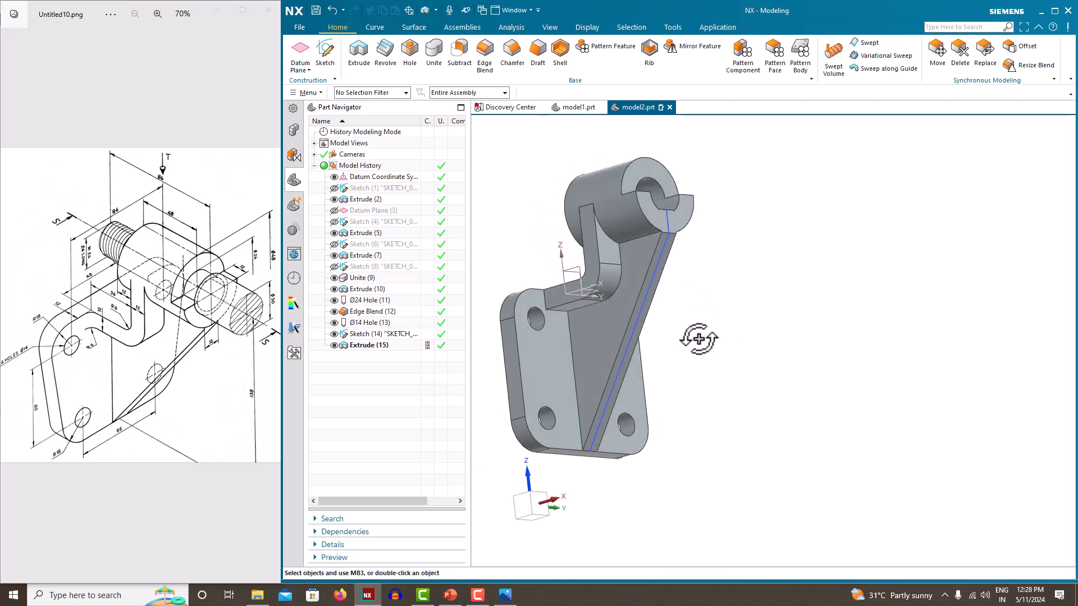
{"action": "scroll", "coordinate": [573, 480], "scroll_direction": "up", "scroll_amount": 7}
{"action": "scroll", "coordinate": [606, 359], "scroll_direction": "down", "scroll_amount": 10}
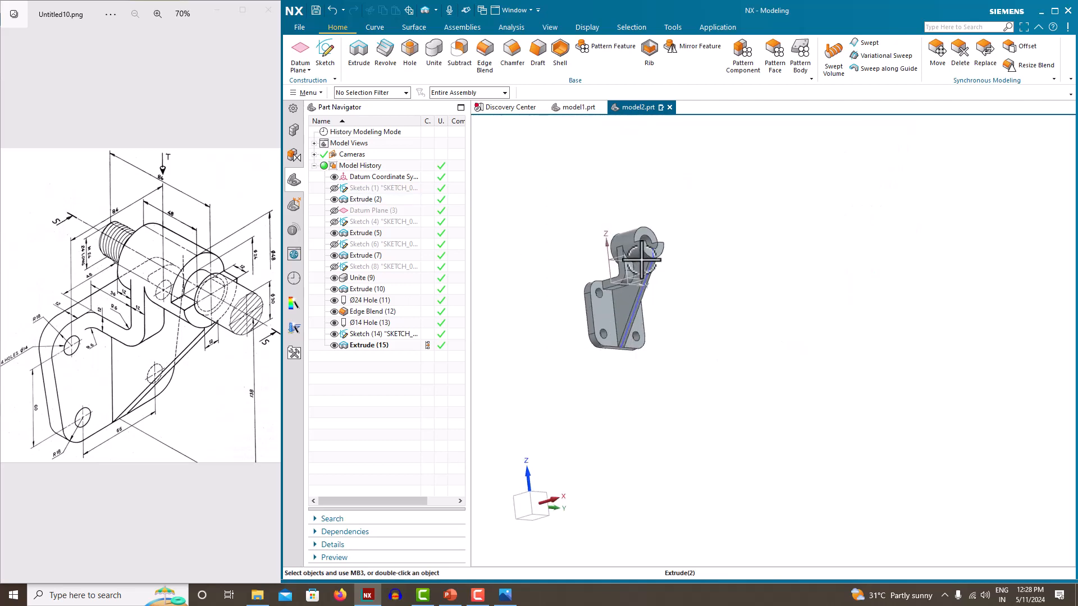
{"action": "scroll", "coordinate": [642, 257], "scroll_direction": "up", "scroll_amount": 6}
{"action": "scroll", "coordinate": [641, 258], "scroll_direction": "up", "scroll_amount": 2}
{"action": "mouse_move", "coordinate": [641, 257]}
{"action": "middle_mouse_down"}
{"action": "mouse_move", "coordinate": [628, 257]}
{"action": "mouse_move", "coordinate": [657, 267]}
{"action": "middle_mouse_up"}
{"action": "scroll", "coordinate": [658, 270], "scroll_direction": "down", "scroll_amount": 6}
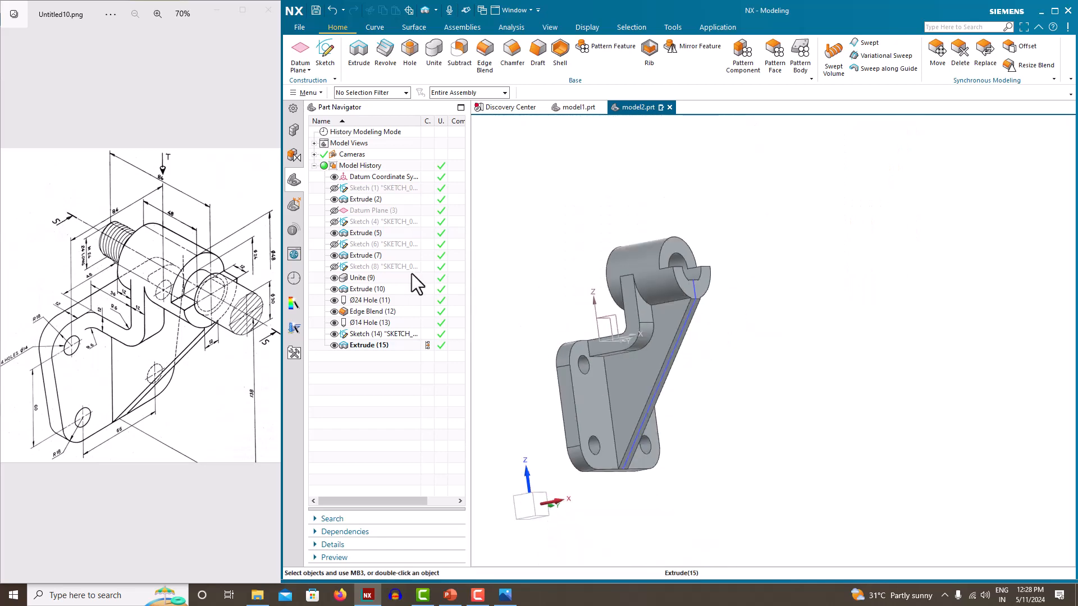
{"action": "scroll", "coordinate": [696, 243], "scroll_direction": "down", "scroll_amount": 3}
{"action": "right_click", "coordinate": [715, 206]}
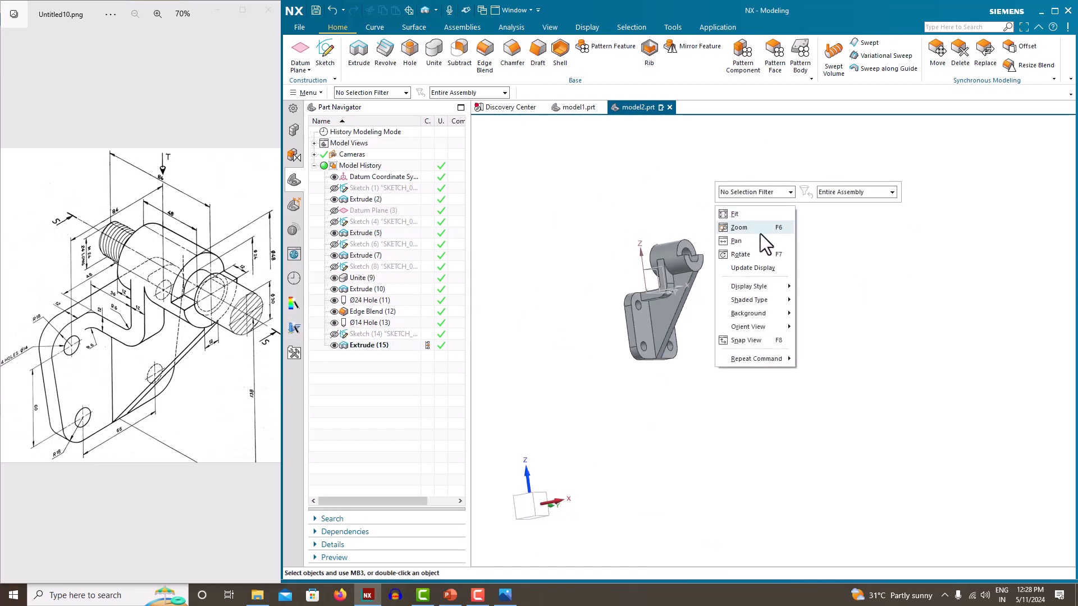
{"action": "mouse_move", "coordinate": [753, 325]}
{"action": "left_click", "coordinate": [825, 332]}
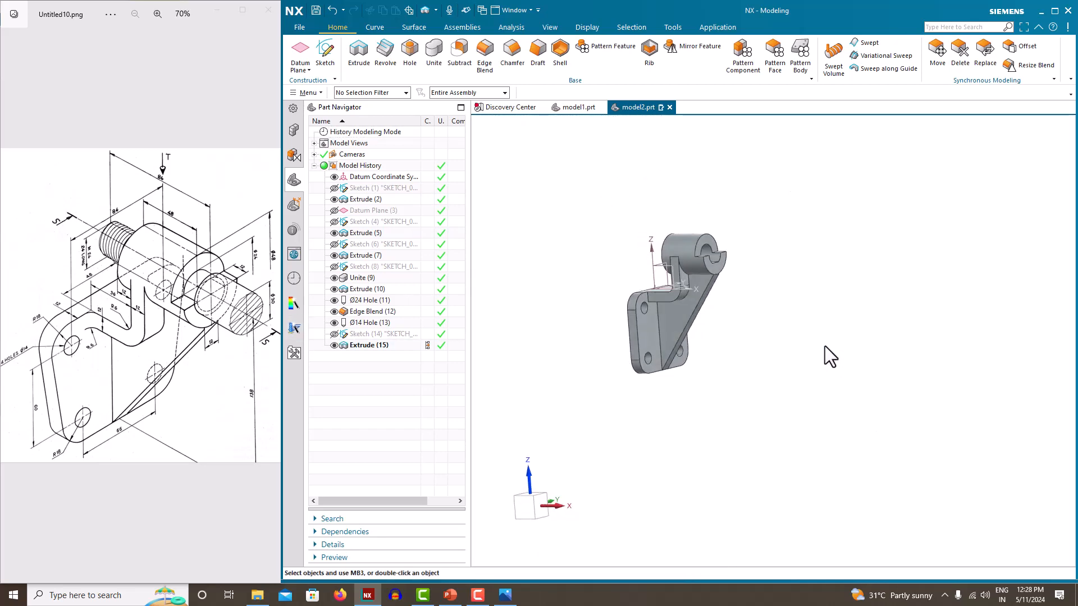
{"action": "left_click", "coordinate": [548, 232]}
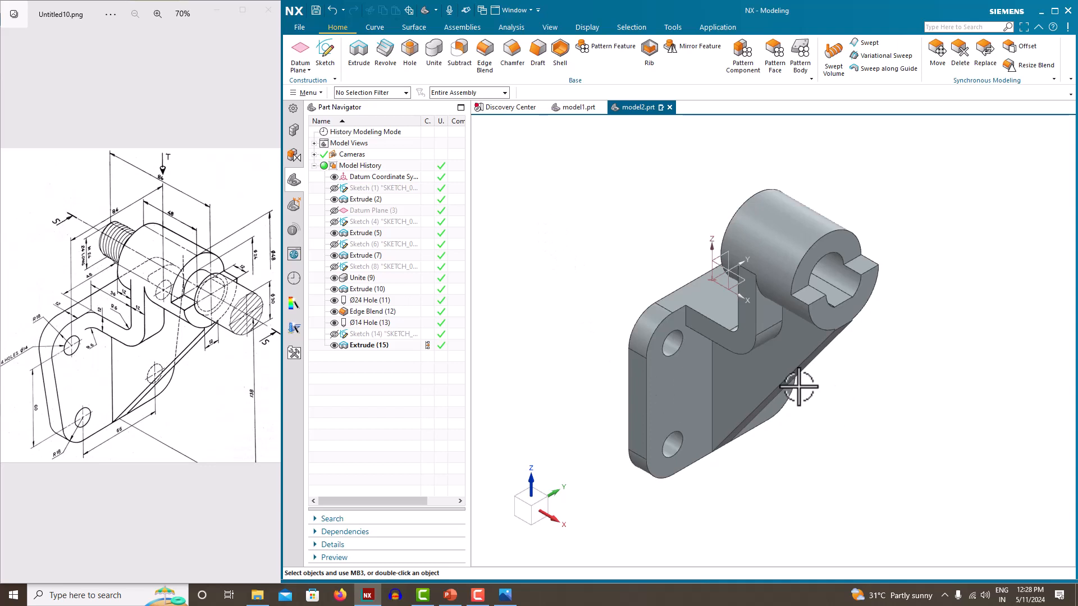
{"action": "scroll", "coordinate": [93, 338], "scroll_direction": "up", "scroll_amount": 3}
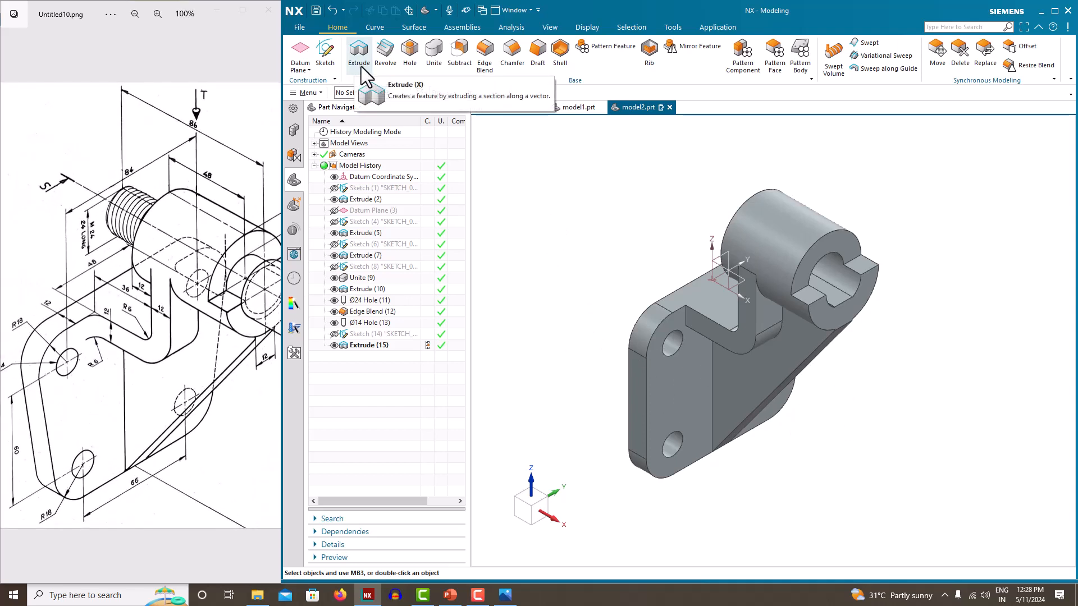
Round the two rib edges with a 6 mm edge blend
{"action": "left_click", "coordinate": [483, 71]}
{"action": "left_click", "coordinate": [687, 321]}
{"action": "middle_click_drag", "start_coordinate": [686, 321], "coordinate": [757, 324]}
{"action": "left_click", "coordinate": [831, 269]}
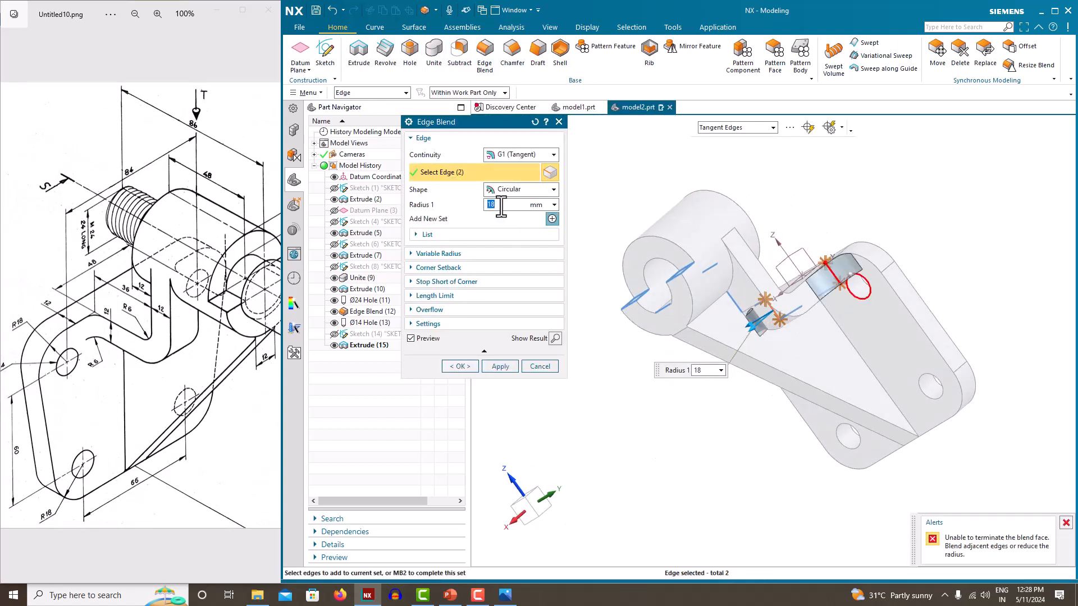
{"action": "key", "text": "Return"}
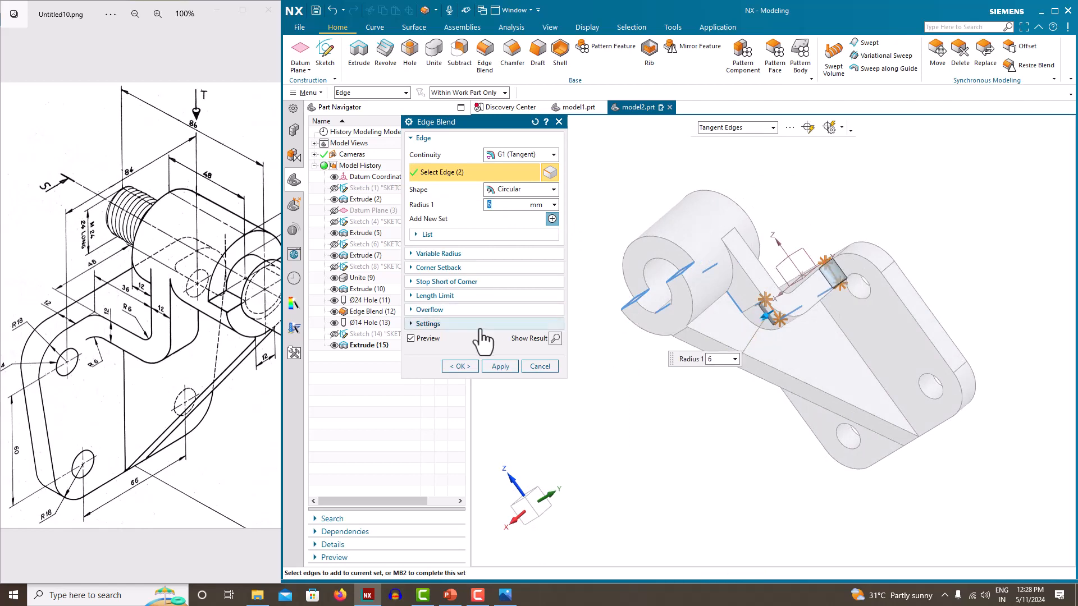
{"action": "left_click", "coordinate": [461, 366]}
Orbit to view the rounded edges and orient the model to Isometric
{"action": "middle_click_drag", "start_coordinate": [624, 325], "coordinate": [681, 301]}
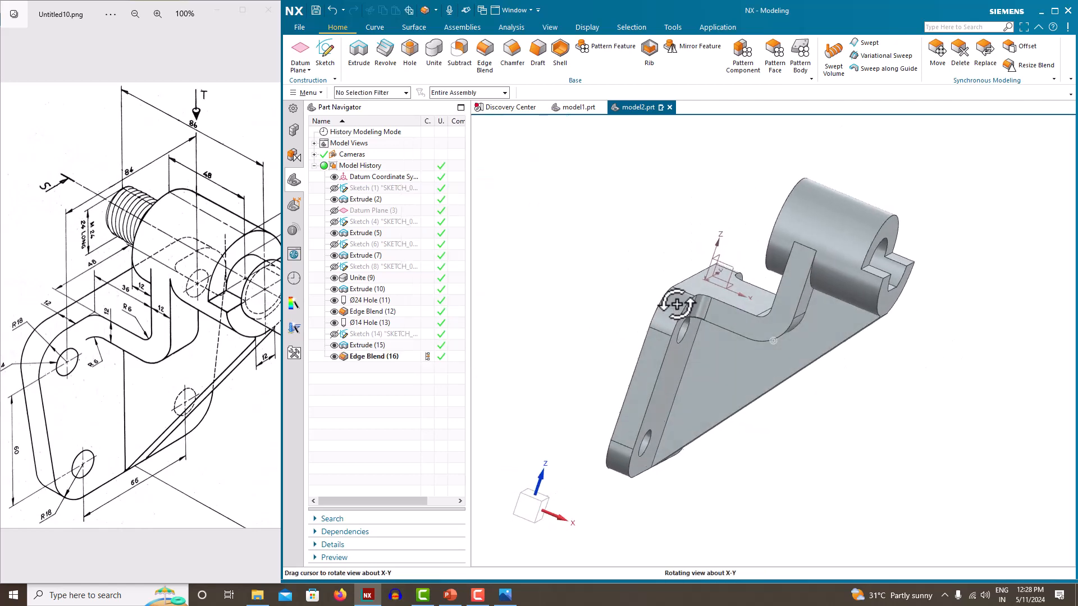
{"action": "right_click", "coordinate": [603, 242]}
{"action": "mouse_move", "coordinate": [651, 367]}
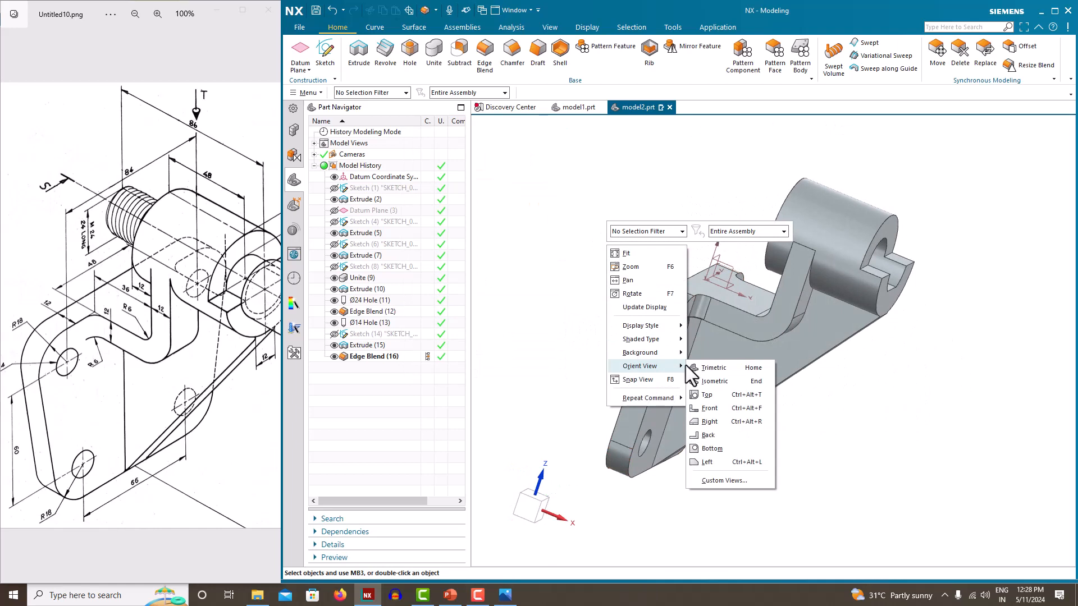
{"action": "left_click", "coordinate": [713, 379]}
{"action": "right_click", "coordinate": [575, 248]}
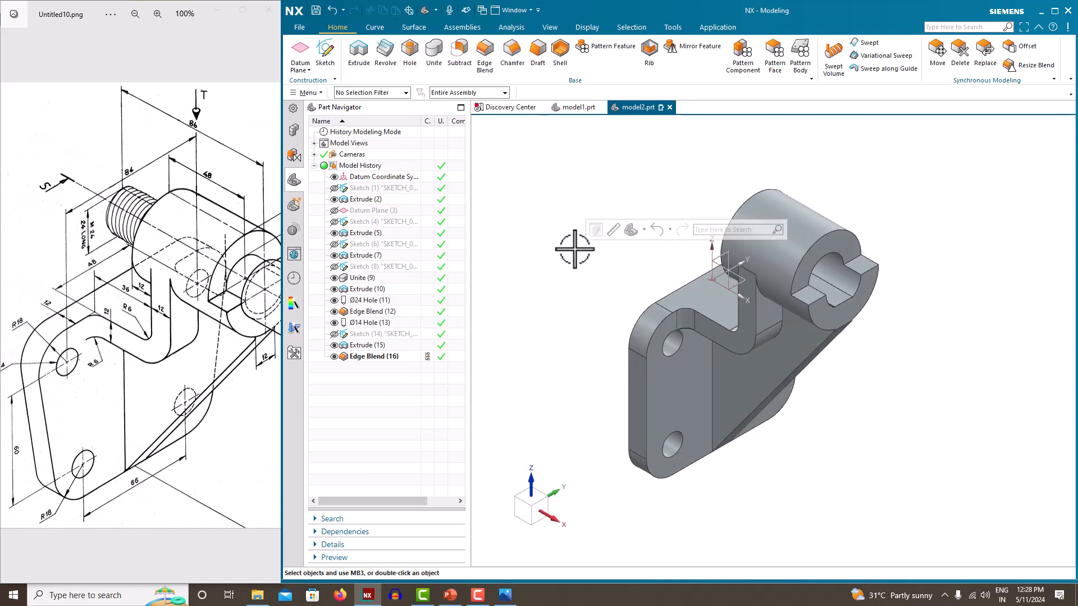